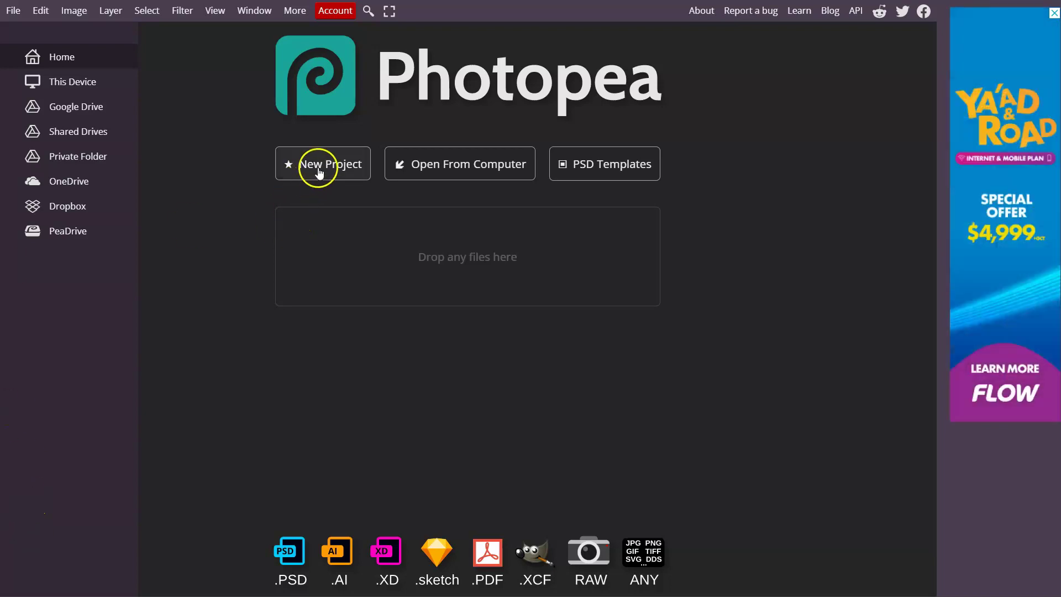
# Start a new project from the Photopea start page
pyautogui.click(324, 167)
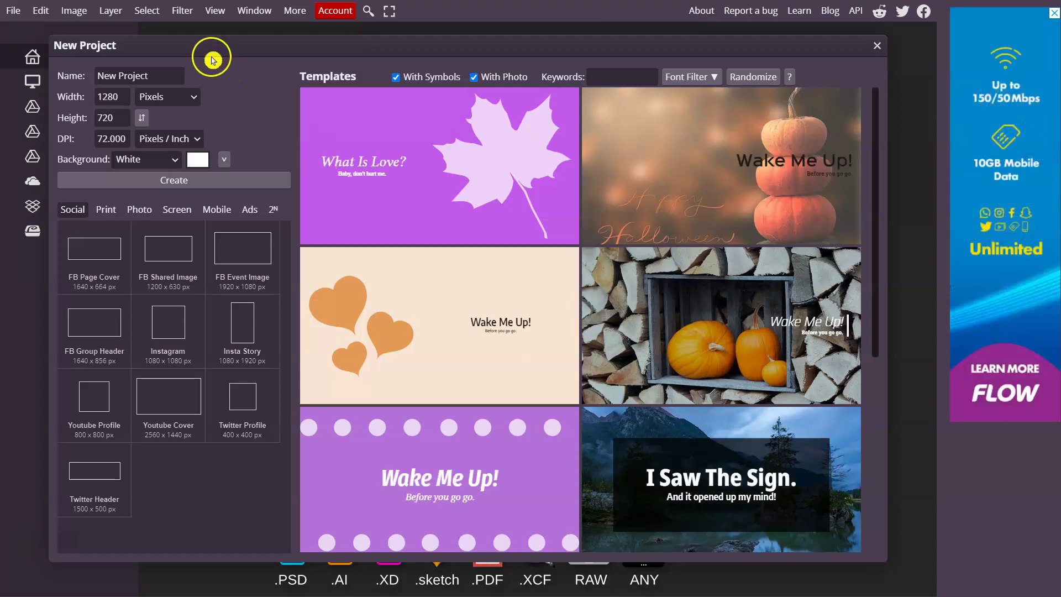
# Name the new project 'ID Card', leaving the size at 1280 × 720 pixels
pyautogui.moveTo(218, 45); pyautogui.dragTo(272, 68)
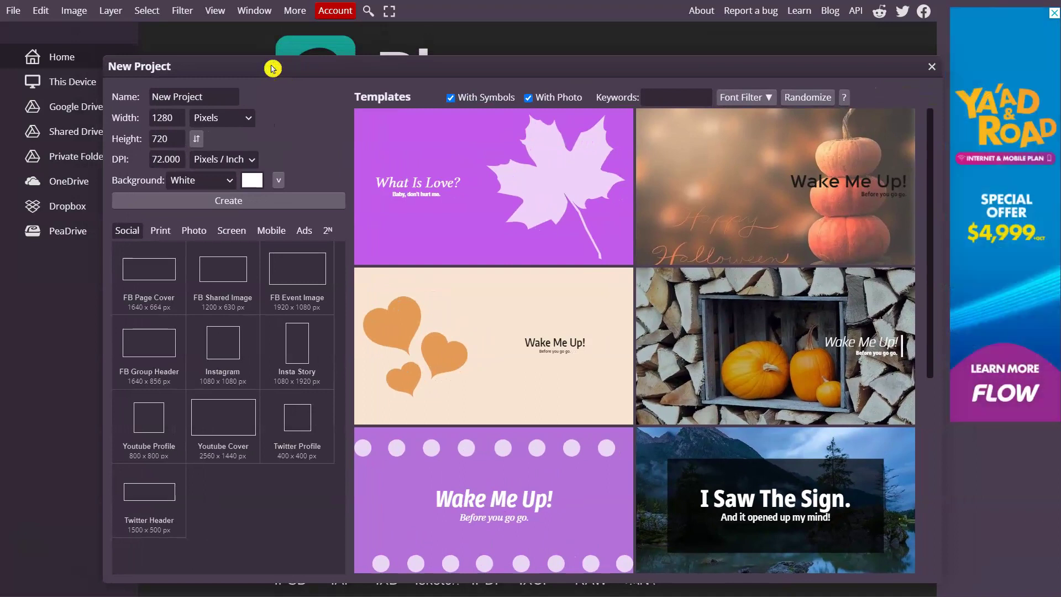
pyautogui.click(159, 97)
pyautogui.tripleClick(214, 96)
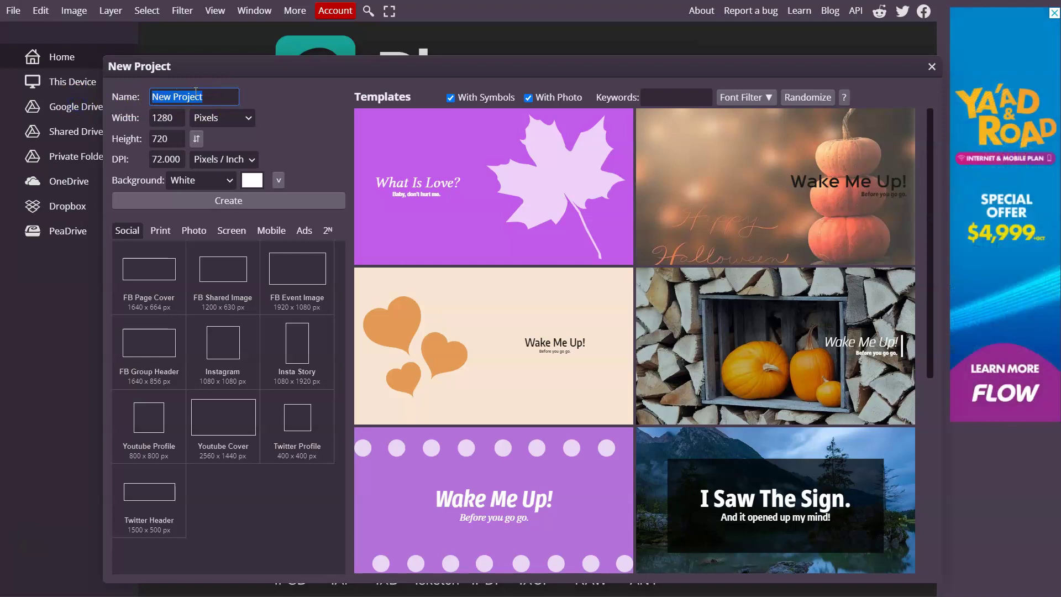
pyautogui.press('BackSpace')
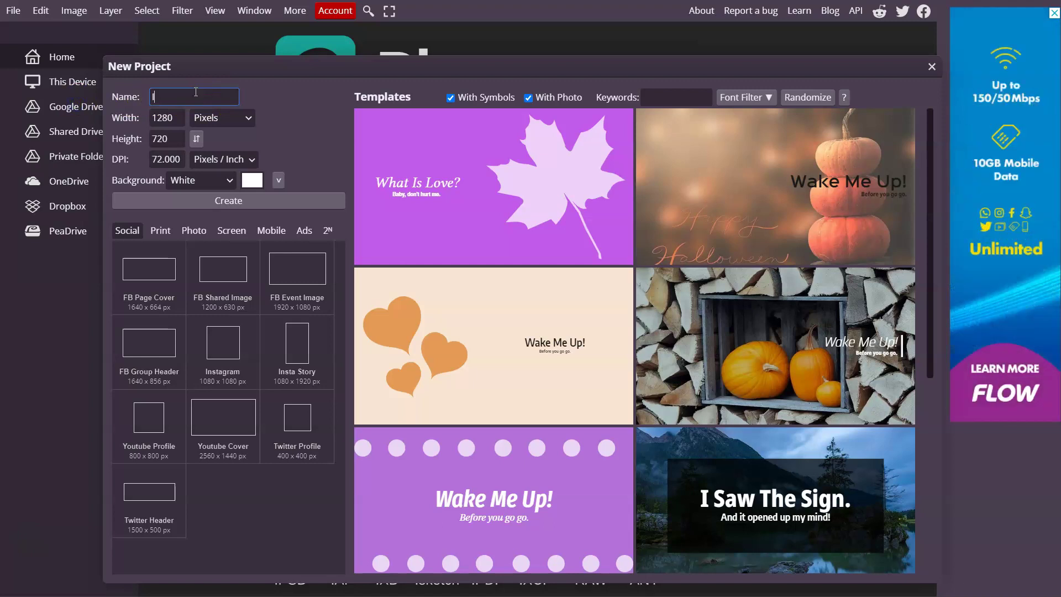
pyautogui.write('ID ')
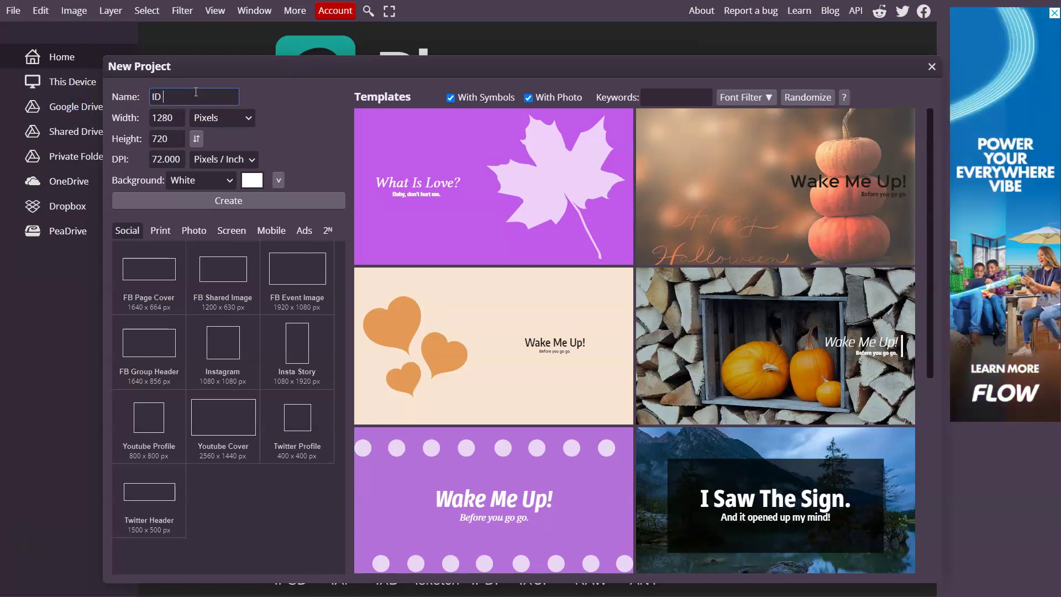
pyautogui.write('Card')
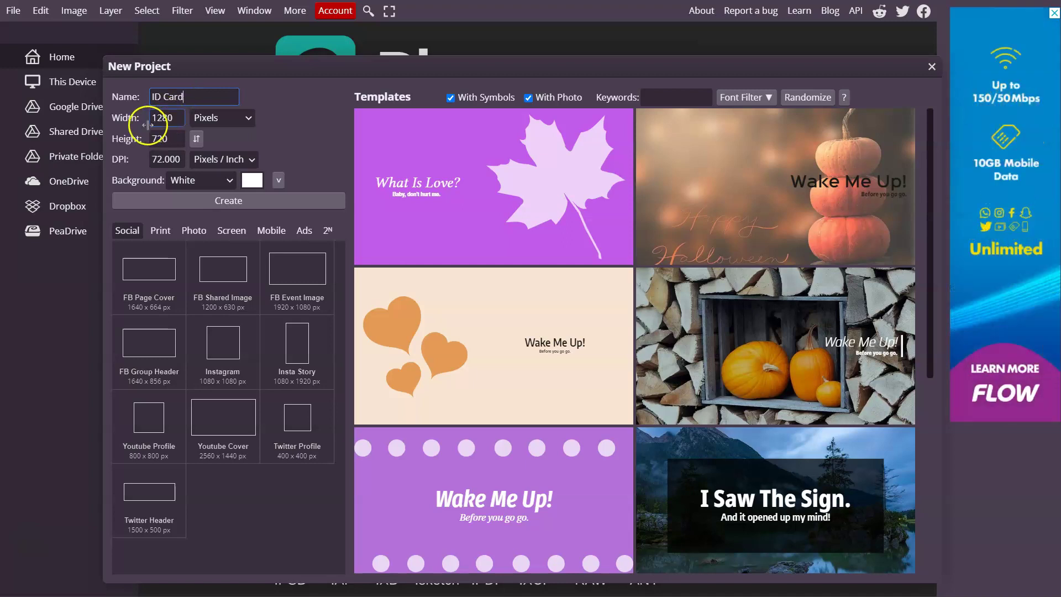
pyautogui.click(168, 123)
pyautogui.click(170, 139)
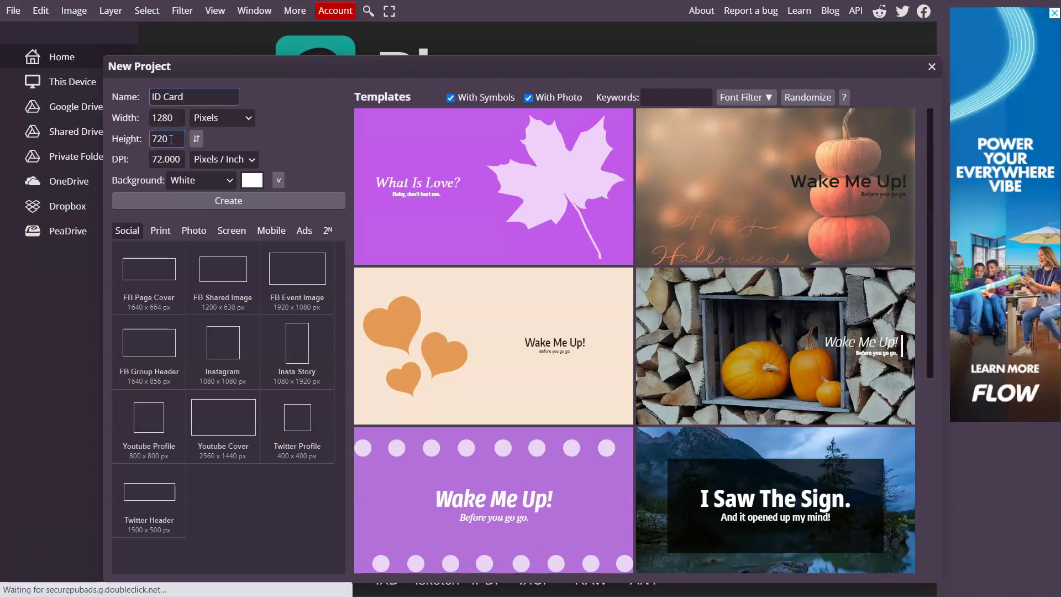
pyautogui.click(166, 226)
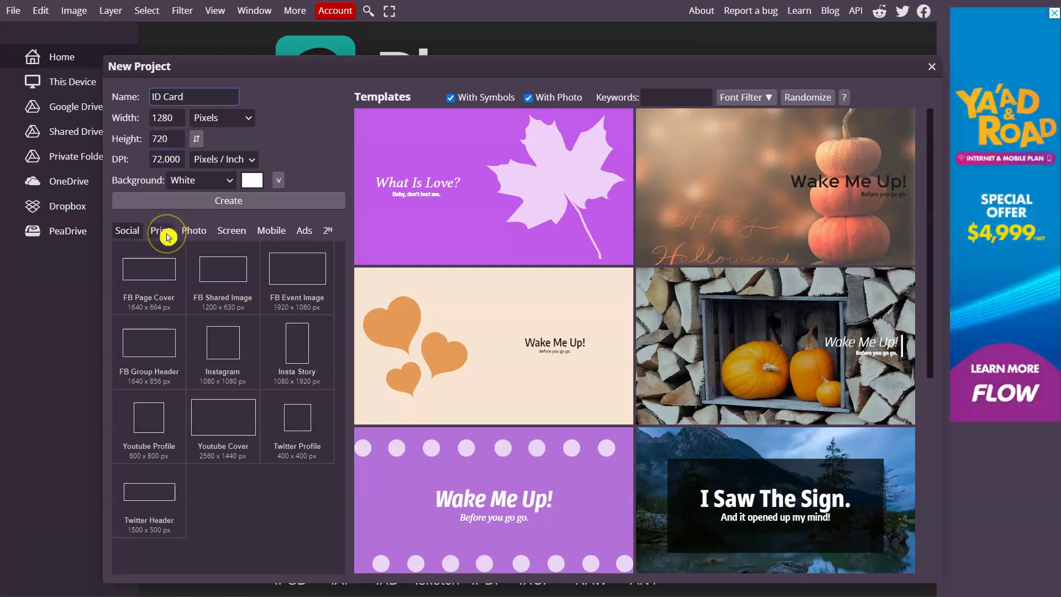
# Apply the Business Card print preset (3.5 × 2 in, 300 DPI) and create the blank document
pyautogui.moveTo(166, 233)
pyautogui.mouseDown()
pyautogui.moveTo(137, 236)
pyautogui.moveTo(164, 237)
pyautogui.mouseUp()
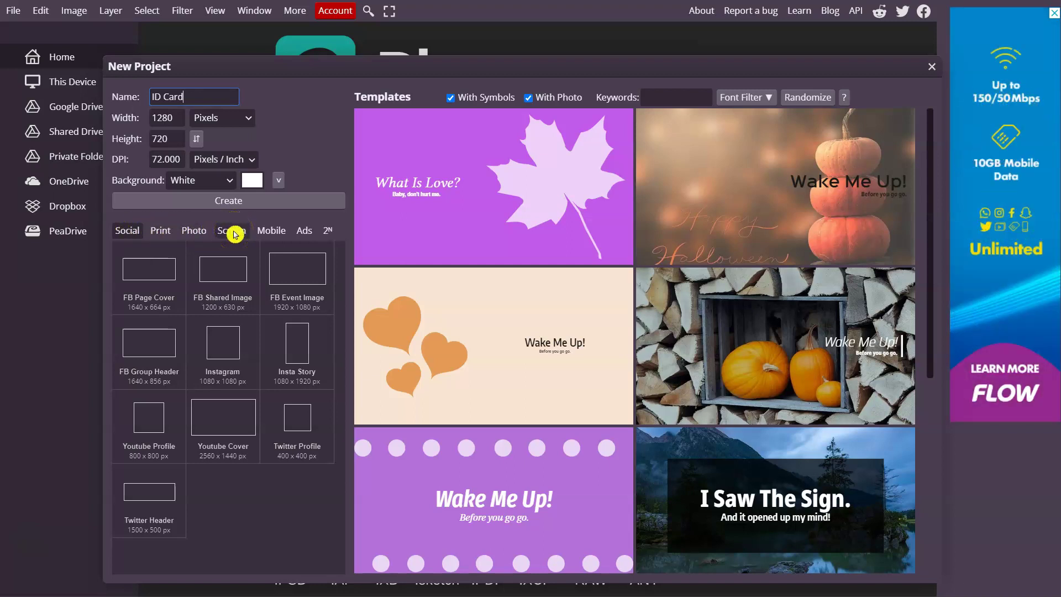
pyautogui.moveTo(196, 229); pyautogui.dragTo(170, 238)
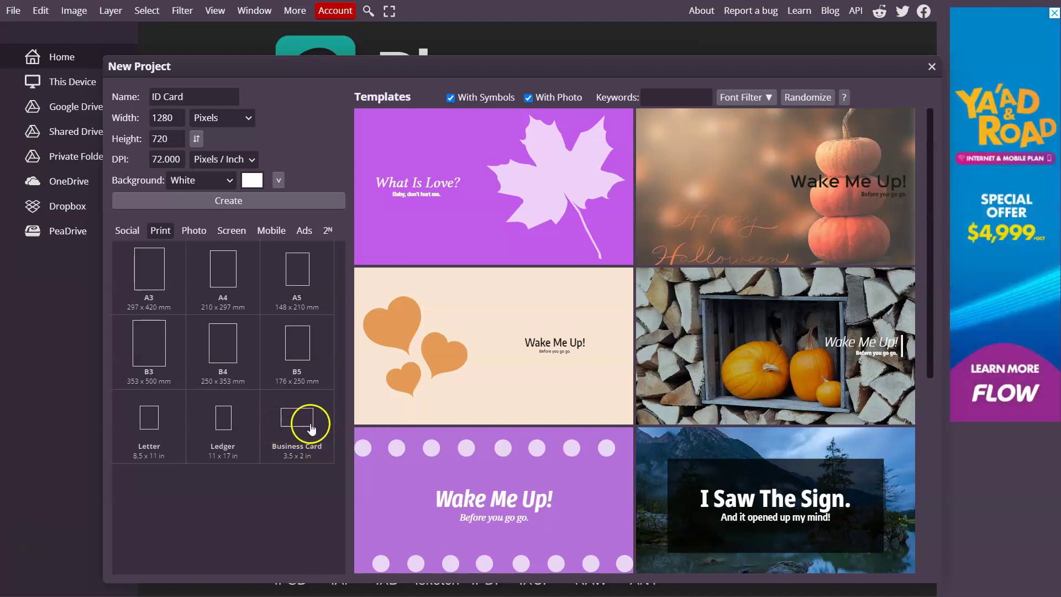
pyautogui.click(305, 425)
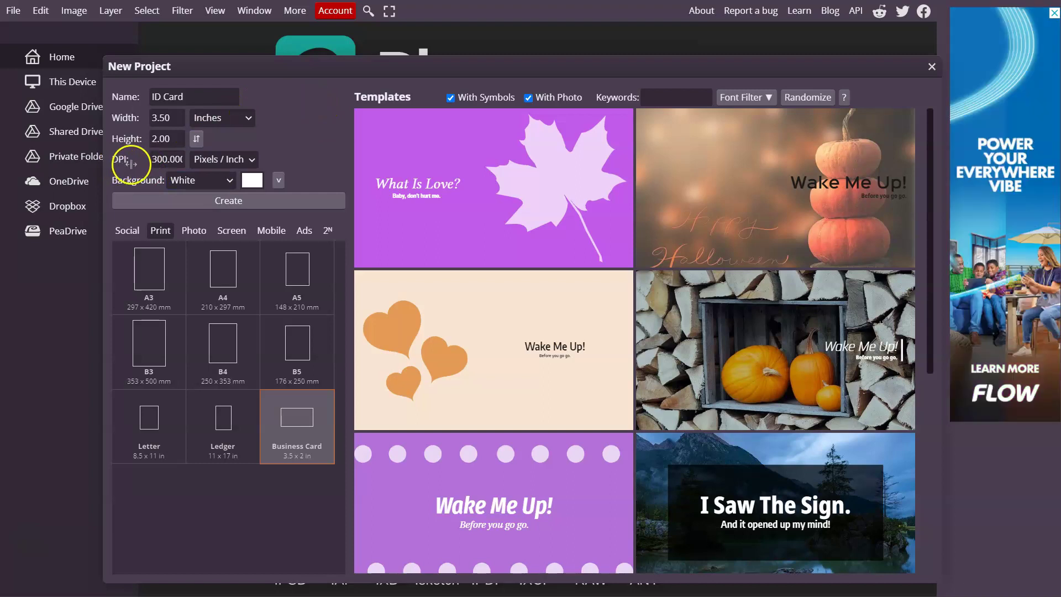
pyautogui.click(176, 160)
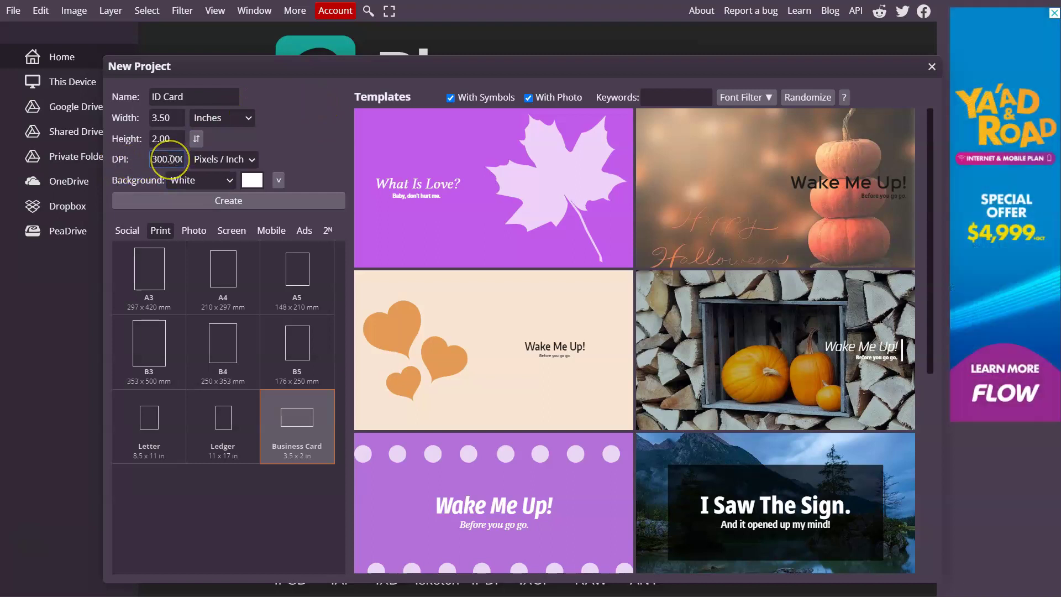
pyautogui.click(215, 140)
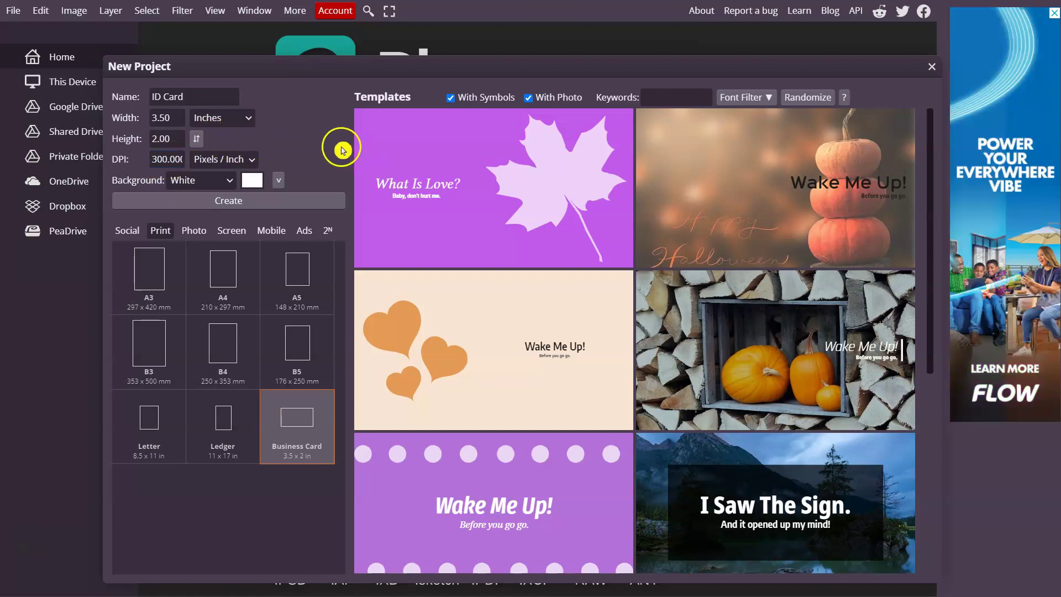
pyautogui.click(245, 203)
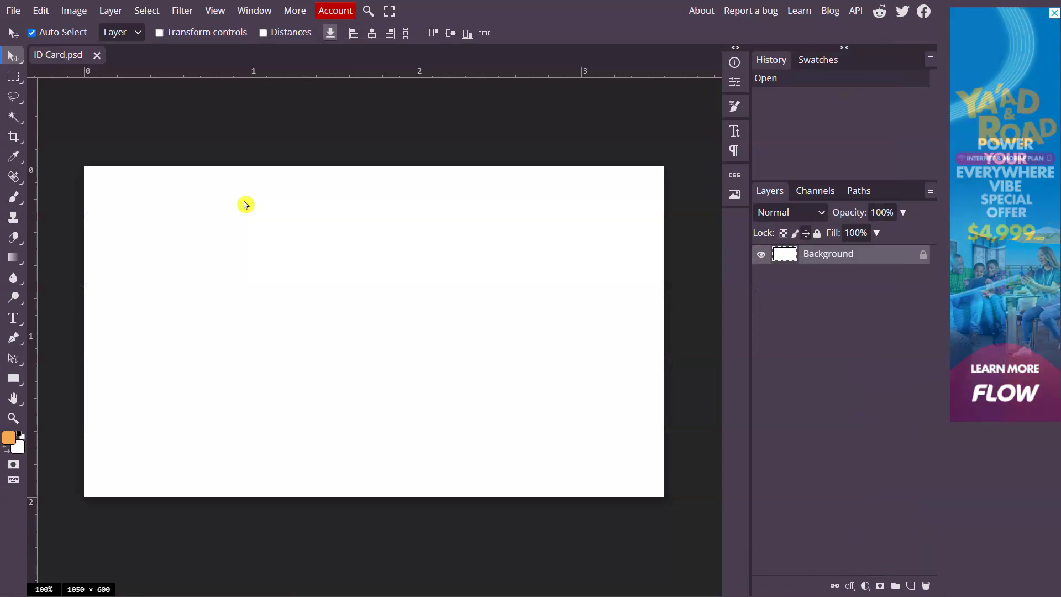
# Unlock the Background layer using its lock icon in the Layers panel
pyautogui.moveTo(377, 274); pyautogui.dragTo(386, 284)
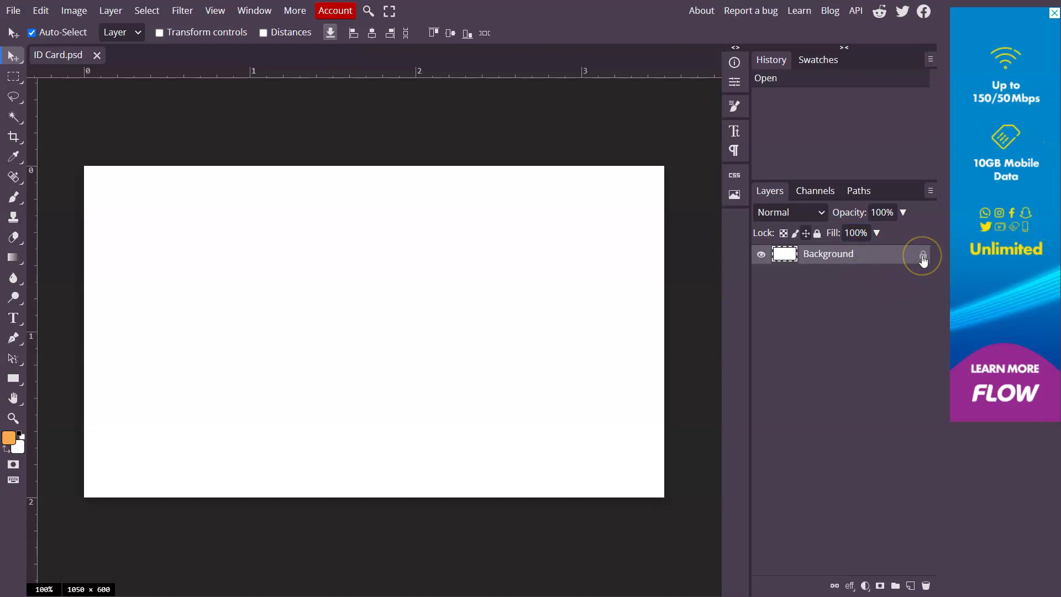
pyautogui.click(923, 257)
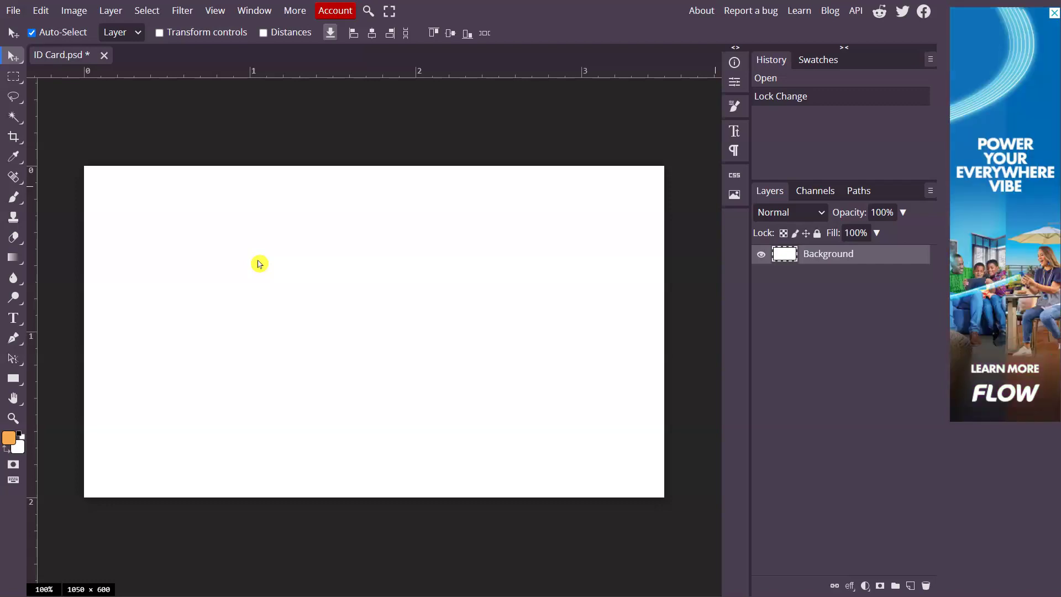
pyautogui.click(392, 212)
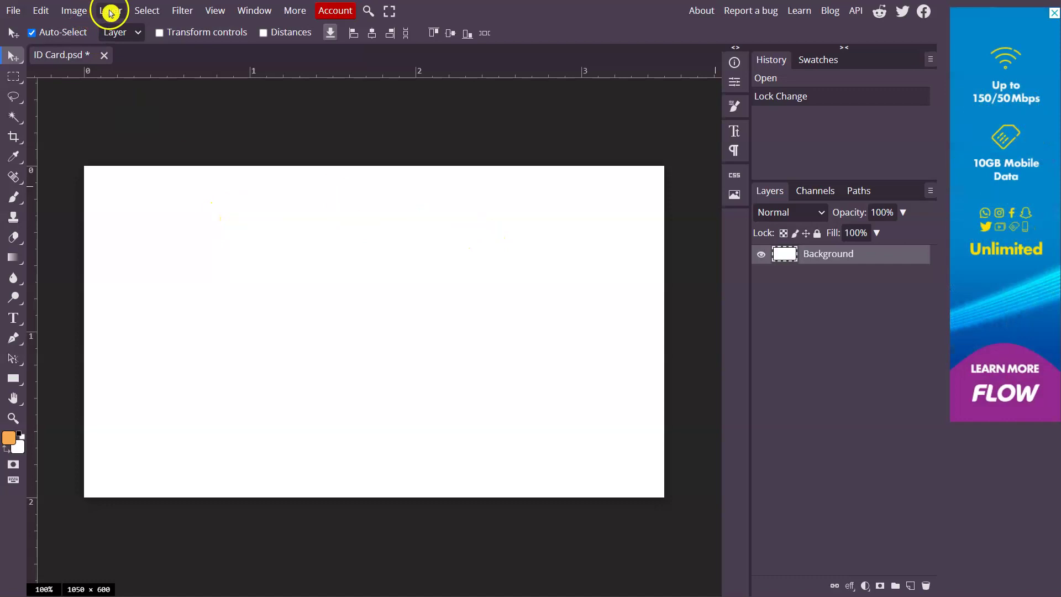
# Add a new empty layer via Layer > New > Layer and rename it background_blue
pyautogui.click(110, 11)
pyautogui.moveTo(126, 33)
pyautogui.click(286, 33)
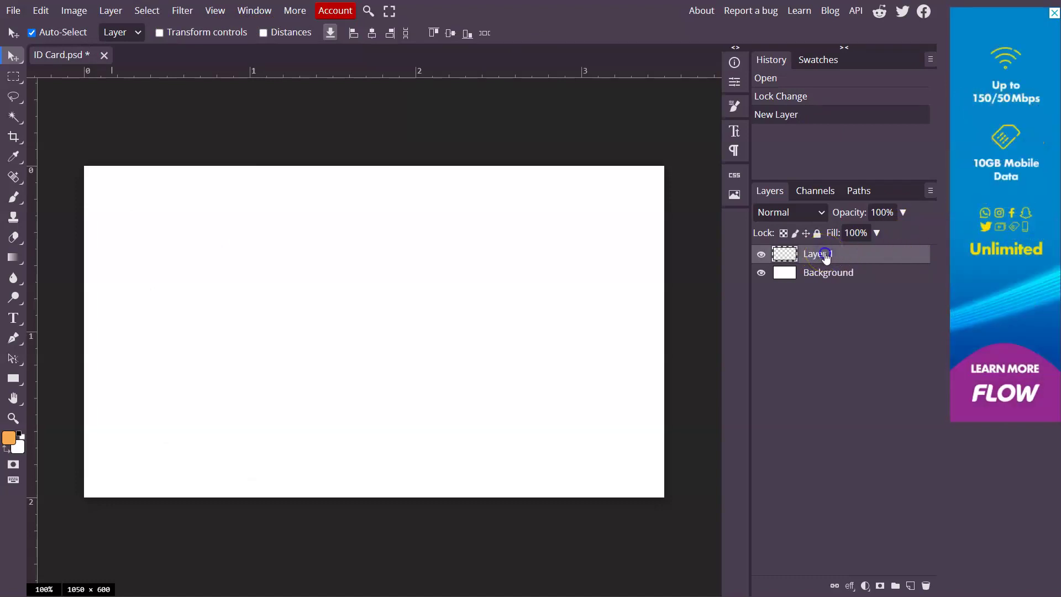
pyautogui.doubleClick(826, 256)
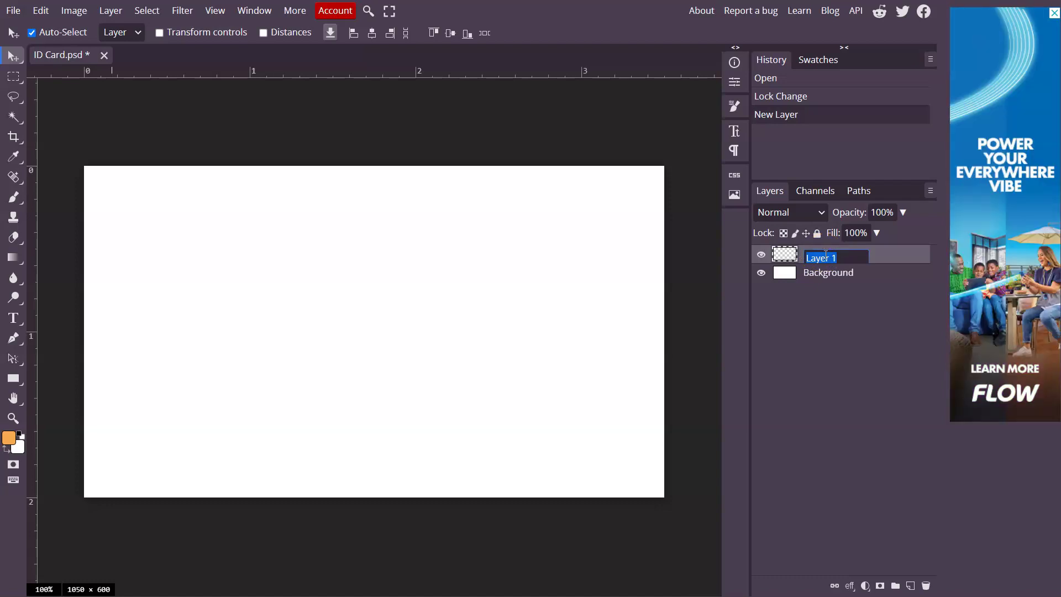
pyautogui.write('b')
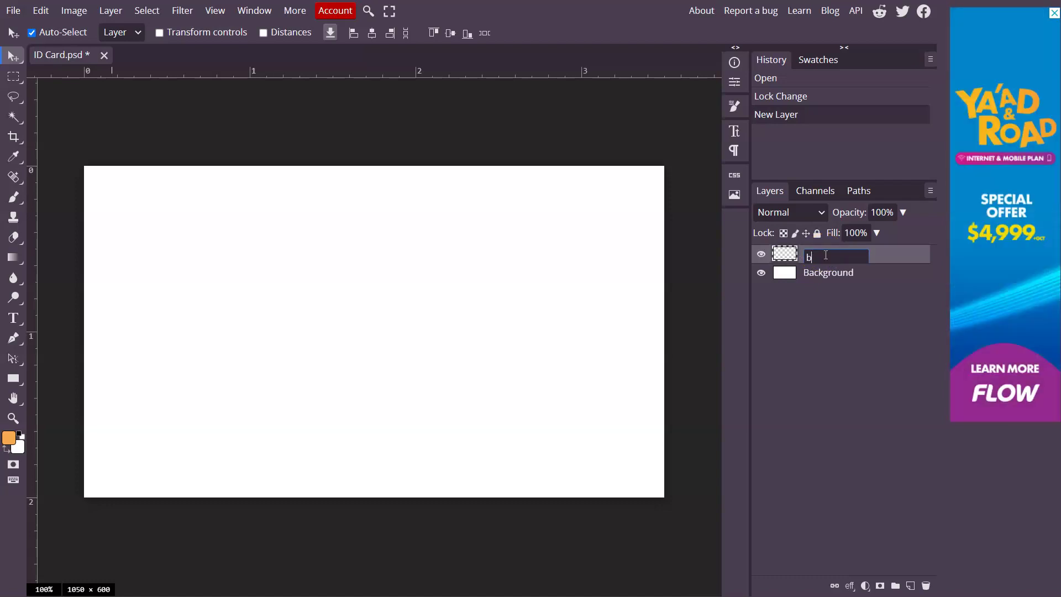
pyautogui.write('ackground')
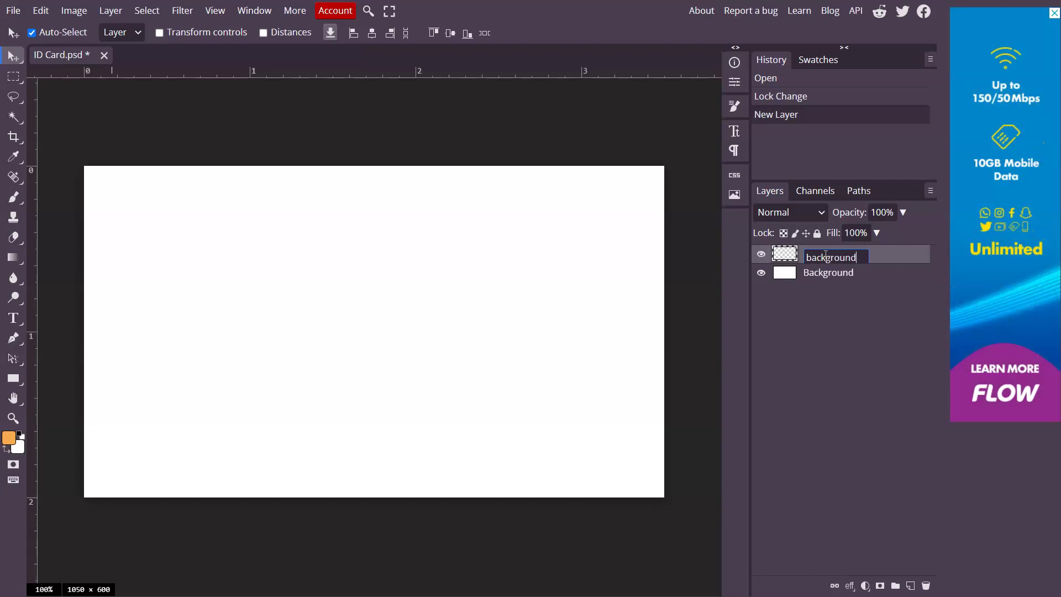
pyautogui.write('_blue')
pyautogui.press('Return')
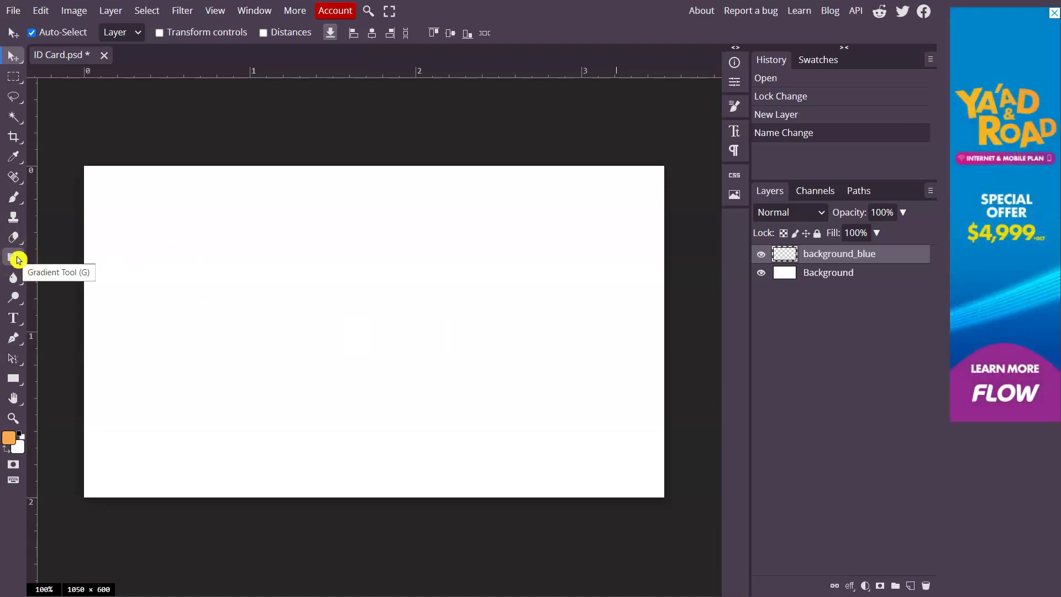
# Switch to the Paint Bucket Tool, test an orange fill on the canvas, then undo it
pyautogui.rightClick(18, 260)
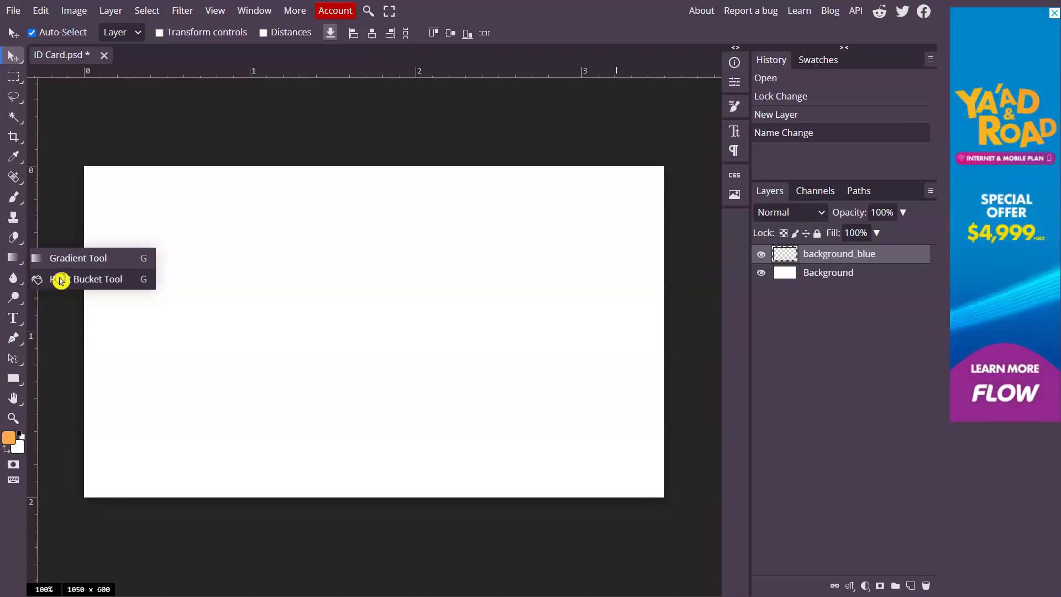
pyautogui.click(61, 281)
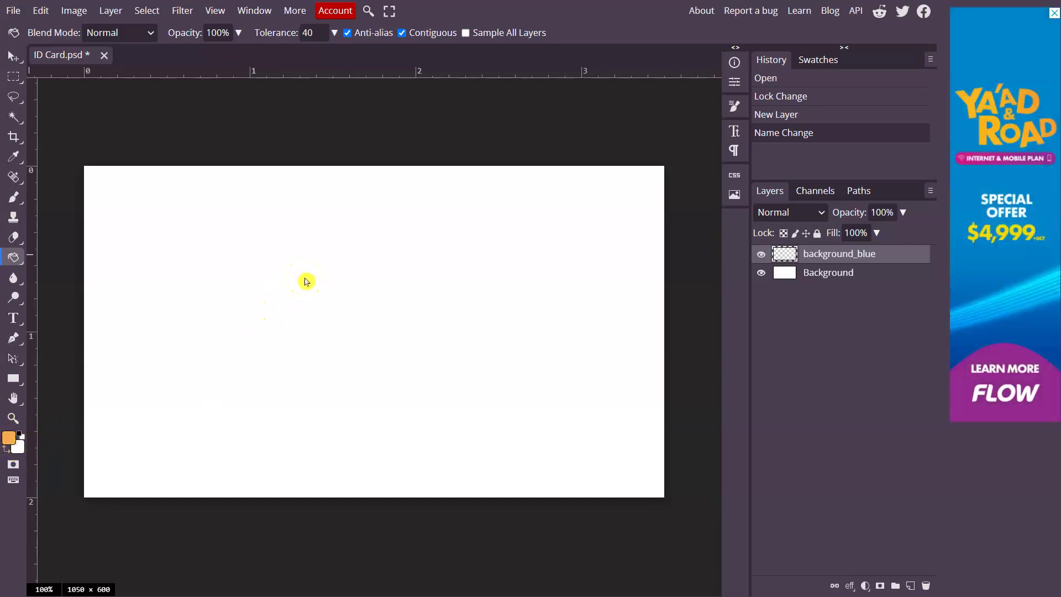
pyautogui.click(299, 275)
pyautogui.click(250, 279)
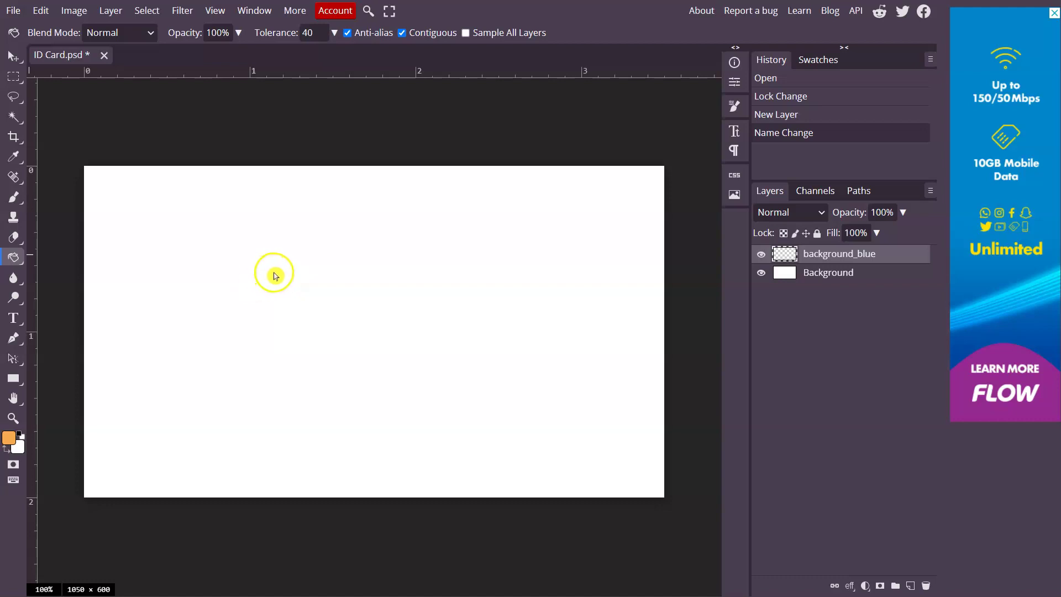
pyautogui.click(303, 258)
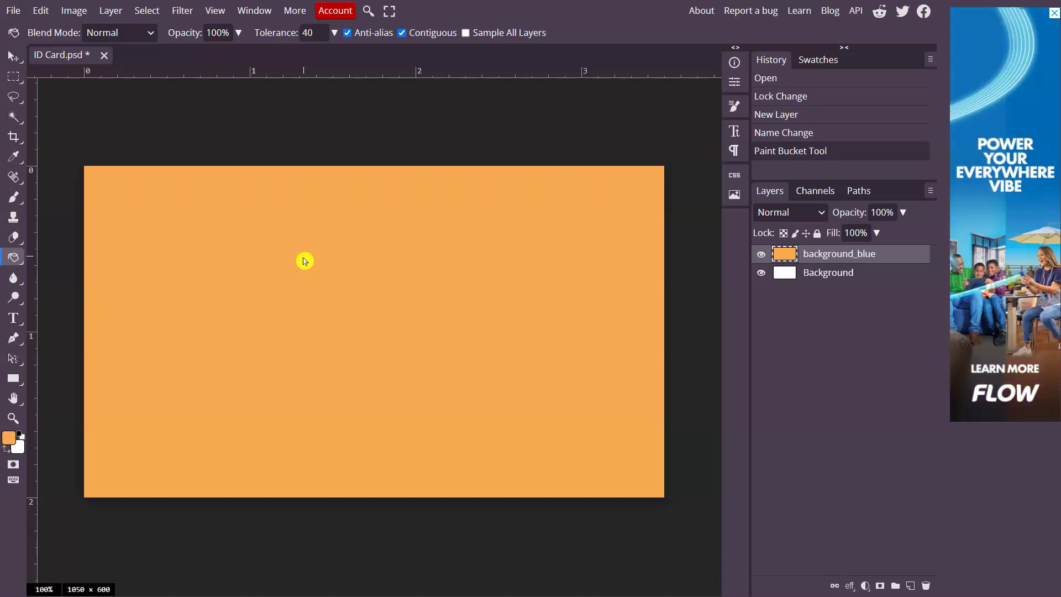
pyautogui.hotkey('ctrl', 'z')
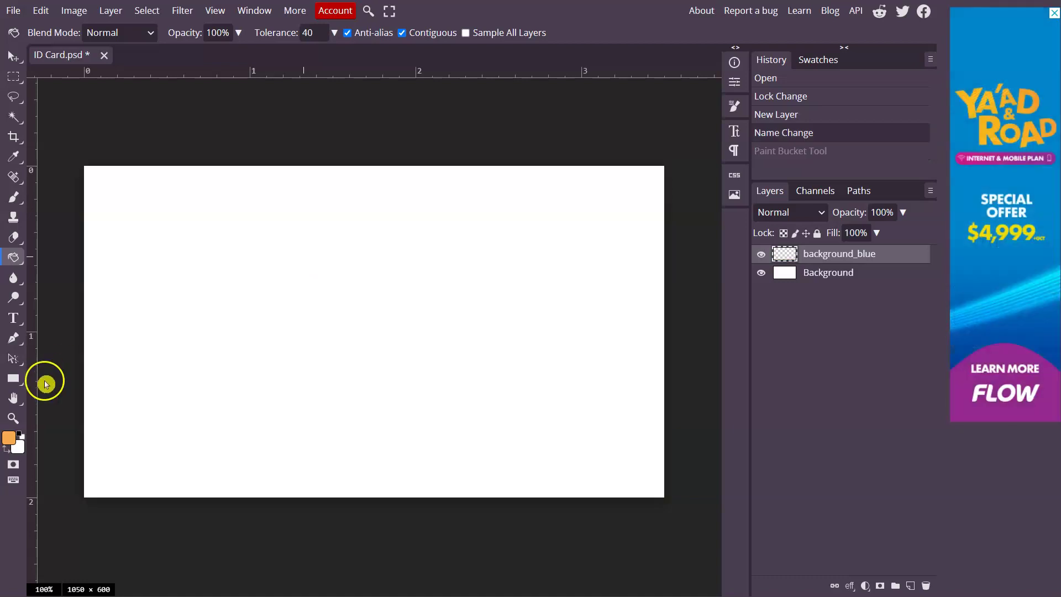
# Fill the background_blue layer with light blue 9fd3ed using the Paint Bucket Tool
pyautogui.click(11, 442)
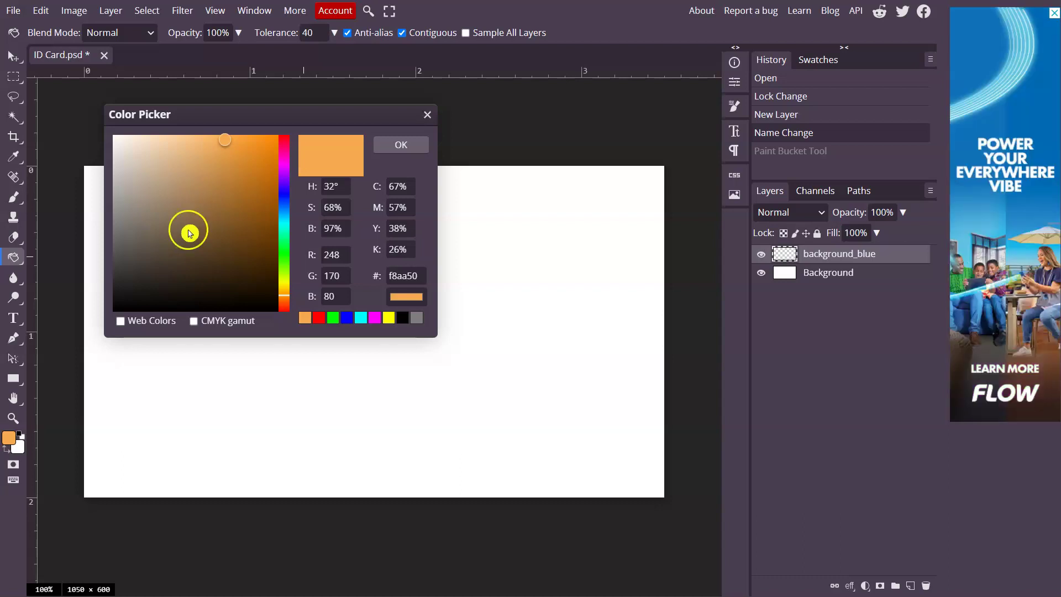
pyautogui.moveTo(285, 217); pyautogui.dragTo(289, 223)
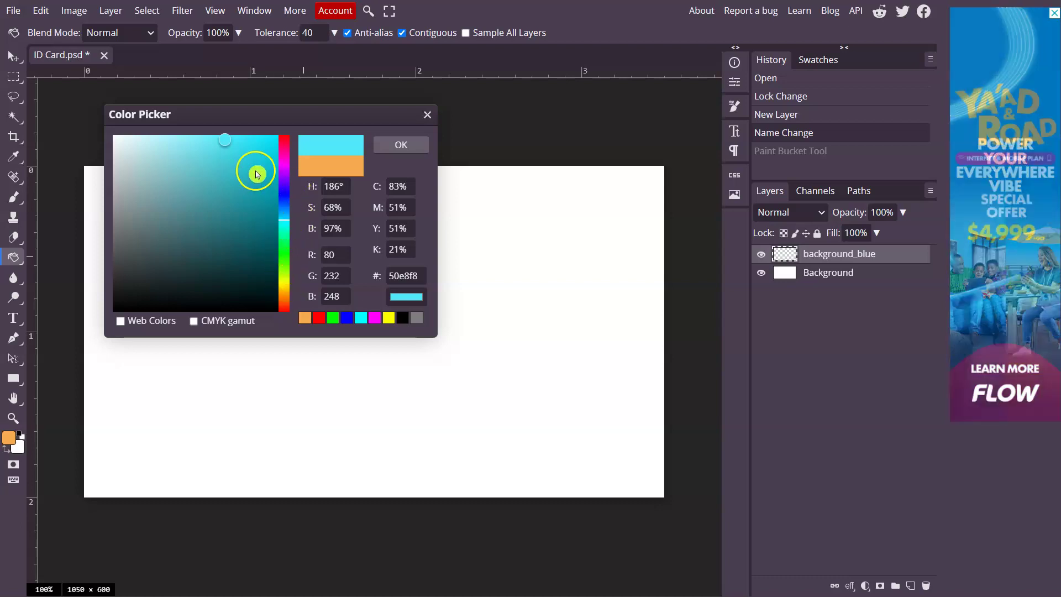
pyautogui.moveTo(284, 214); pyautogui.dragTo(289, 215)
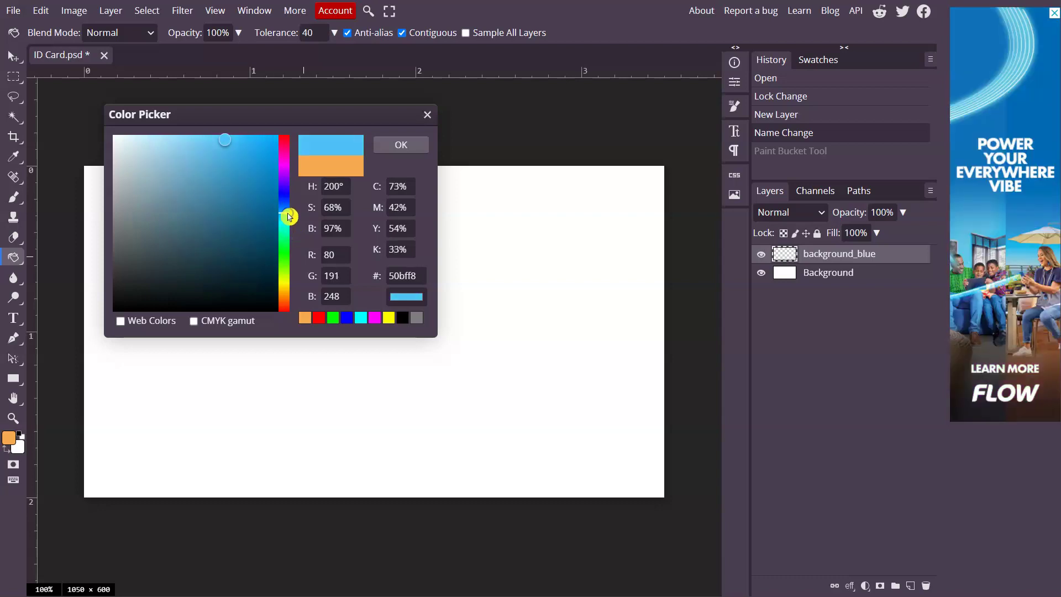
pyautogui.click(211, 162)
pyautogui.moveTo(211, 163)
pyautogui.mouseDown()
pyautogui.moveTo(235, 165)
pyautogui.moveTo(166, 147)
pyautogui.mouseUp()
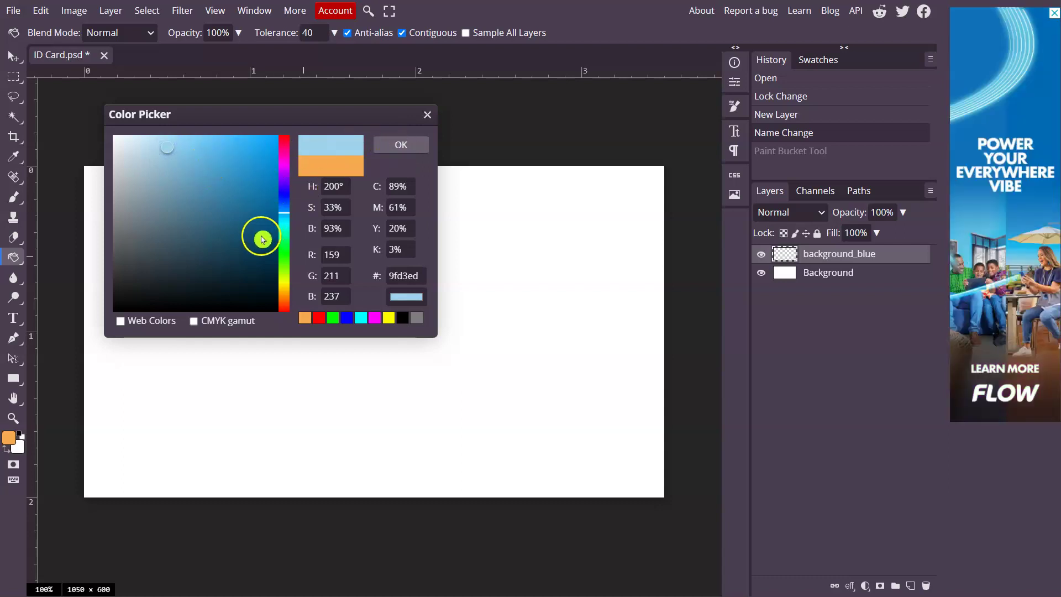
pyautogui.click(407, 147)
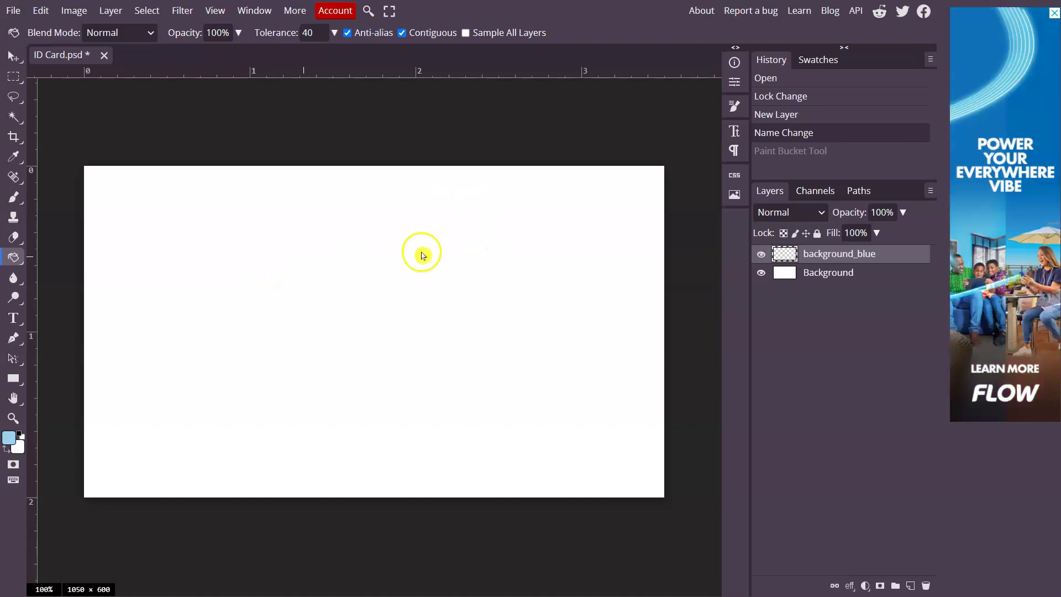
pyautogui.click(422, 270)
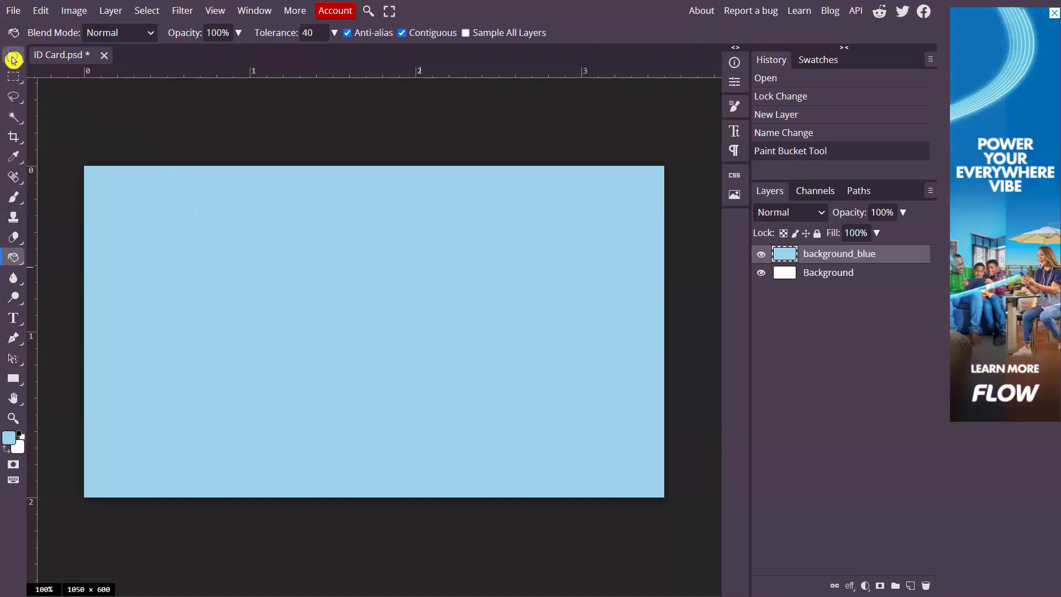
pyautogui.click(14, 57)
# With the Move tool active, bring up the File > Open dialog
pyautogui.click(45, 58)
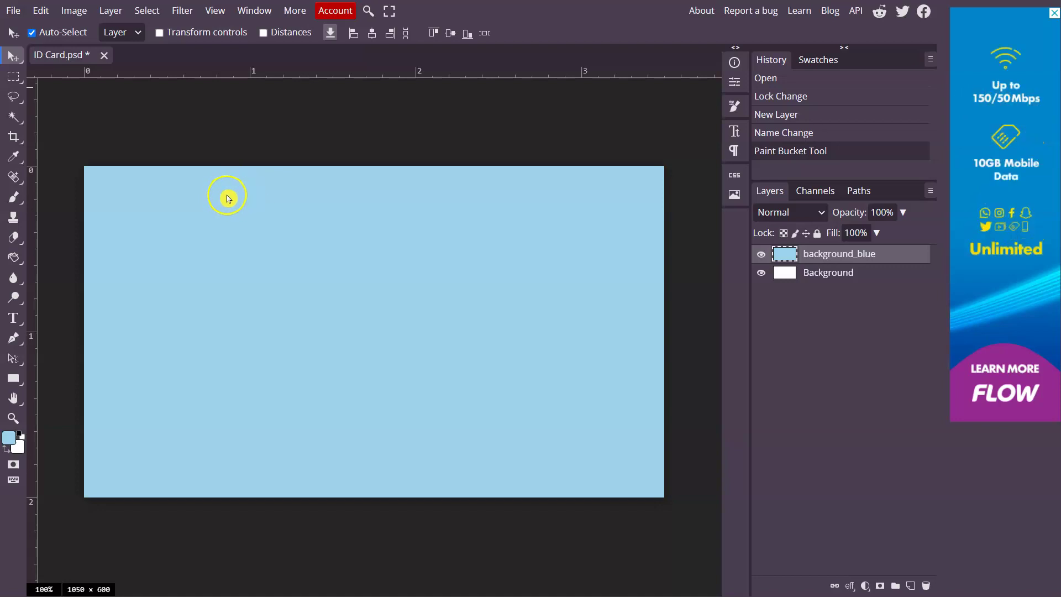
pyautogui.click(13, 10)
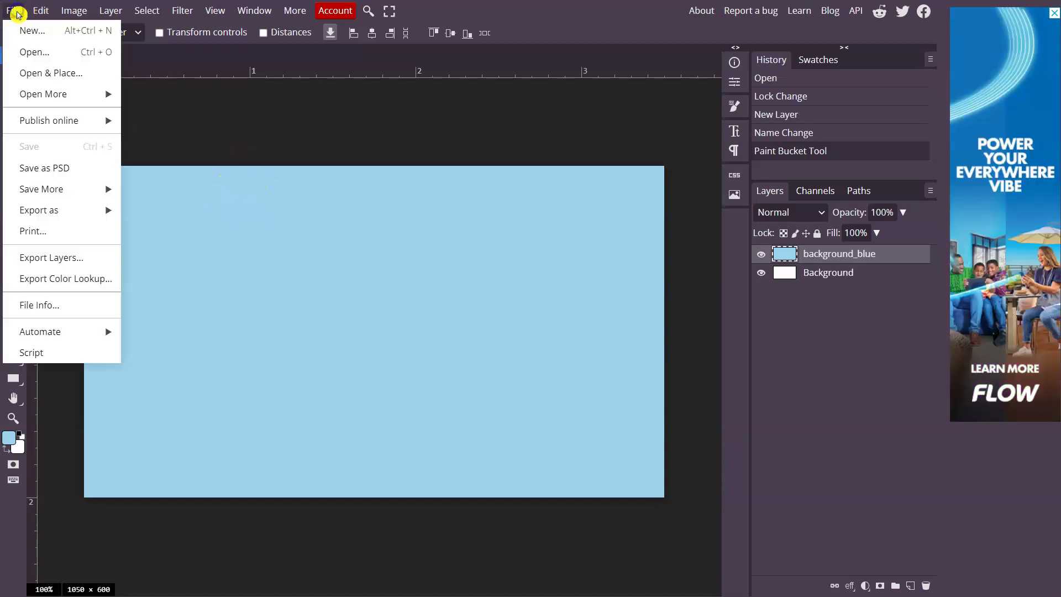
pyautogui.click(44, 57)
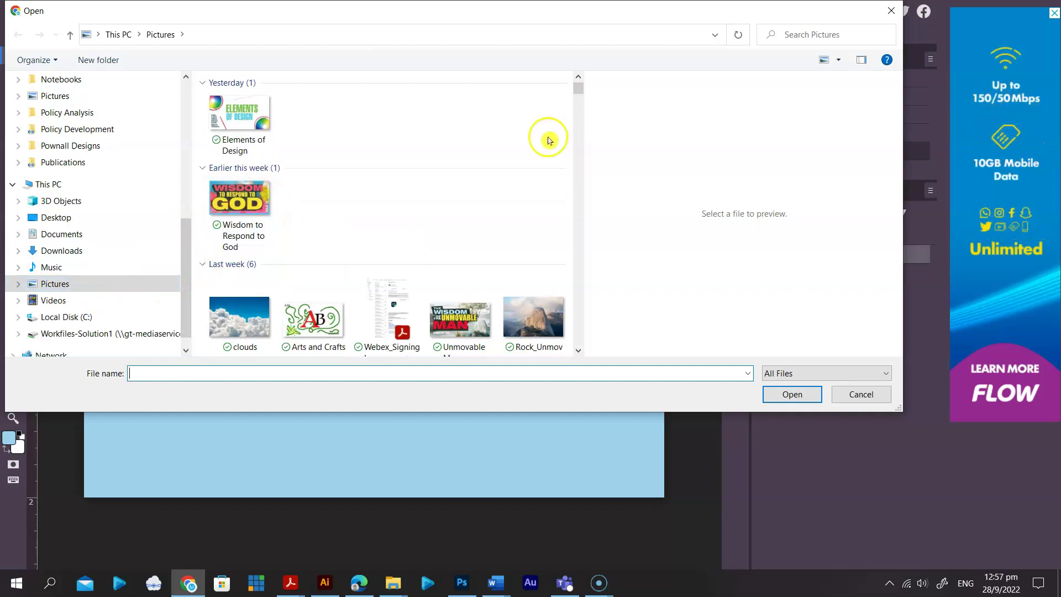
pyautogui.moveTo(578, 93); pyautogui.dragTo(581, 98)
pyautogui.scroll(-5, 437, 204)
pyautogui.scroll(-4, 438, 205)
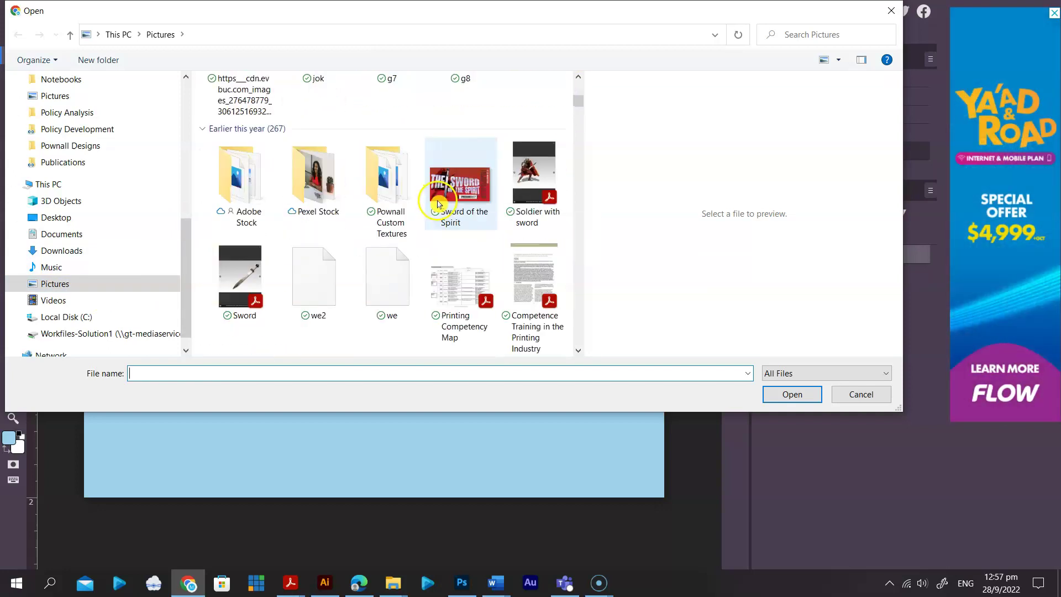
pyautogui.scroll(-5, 438, 204)
pyautogui.scroll(4, 439, 199)
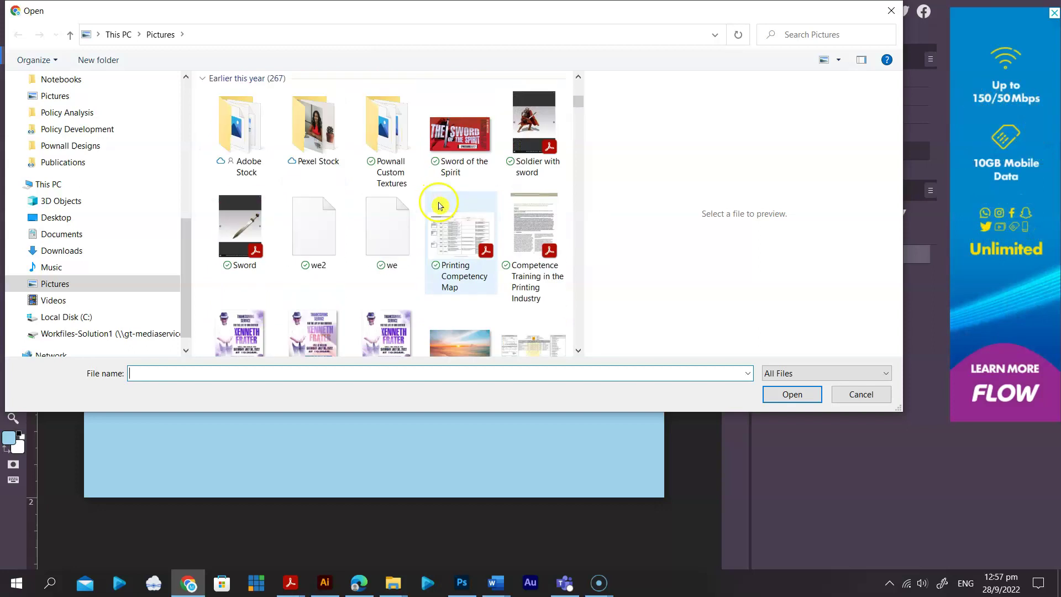
# Open pexels-docta-ulimwengu-4183527 from the Pictures > Pexel Stock folder
pyautogui.click(337, 141)
pyautogui.doubleClick(332, 124)
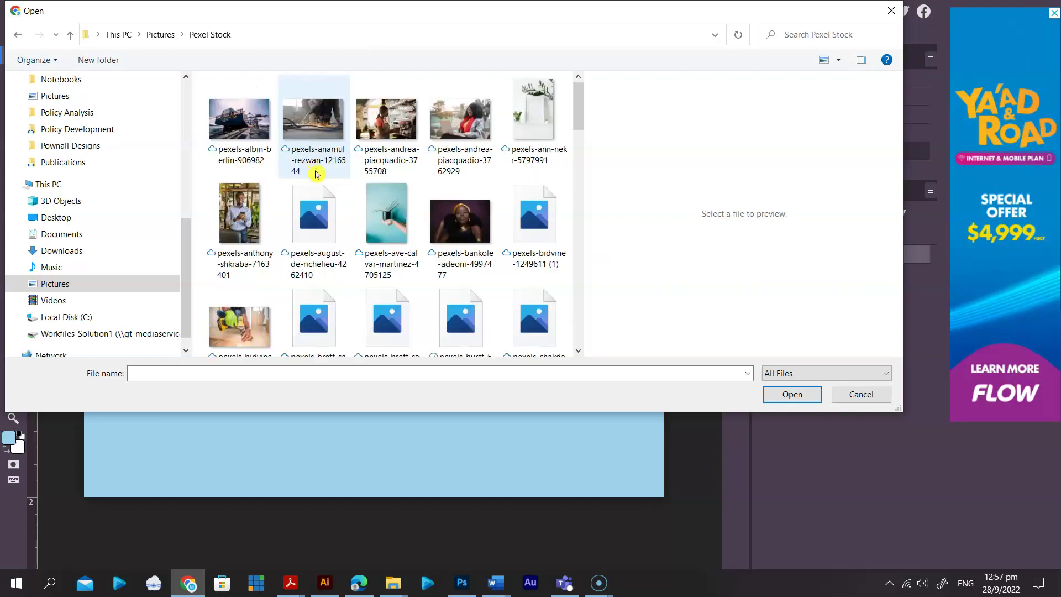
pyautogui.scroll(-3, 582, 127)
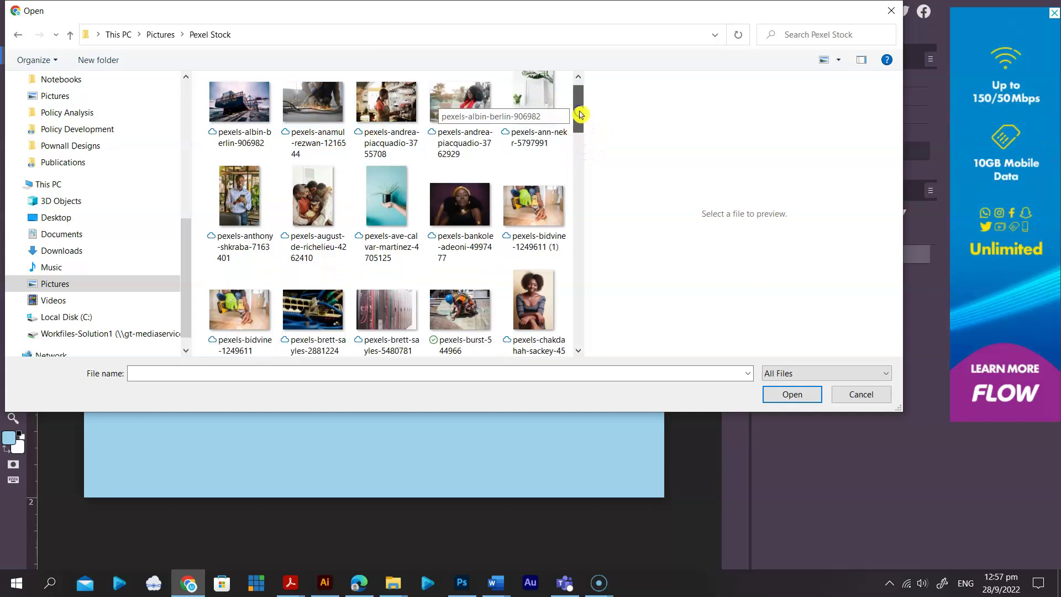
pyautogui.scroll(-3, 584, 130)
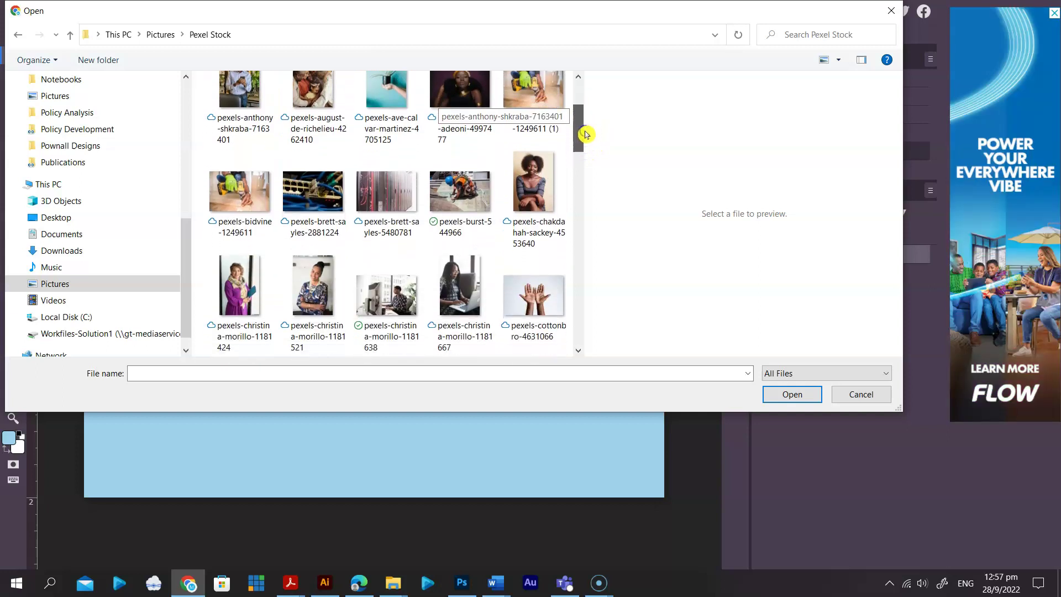
pyautogui.scroll(-4, 588, 143)
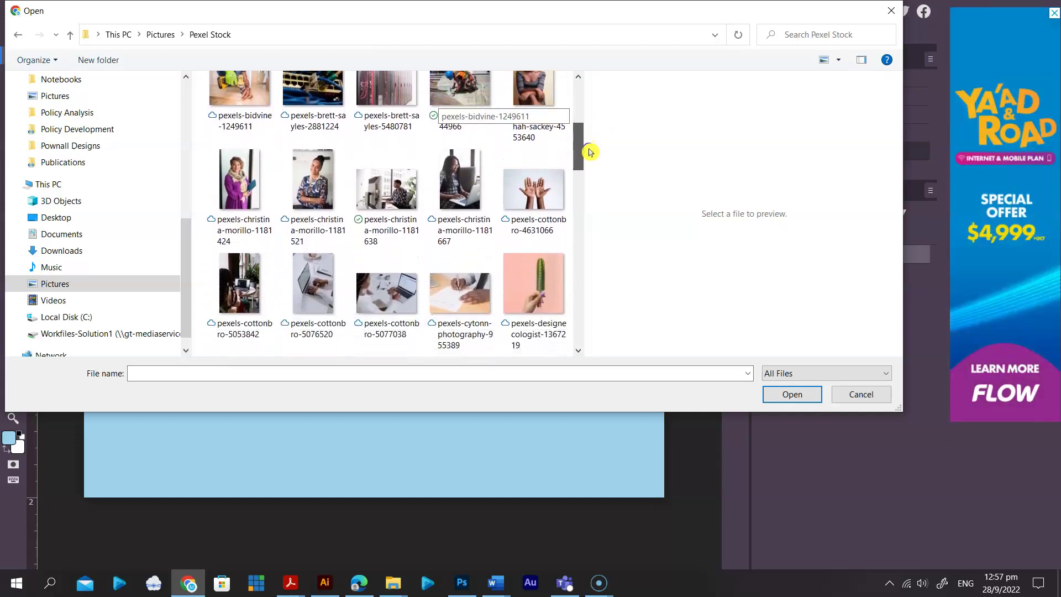
pyautogui.scroll(-3, 591, 163)
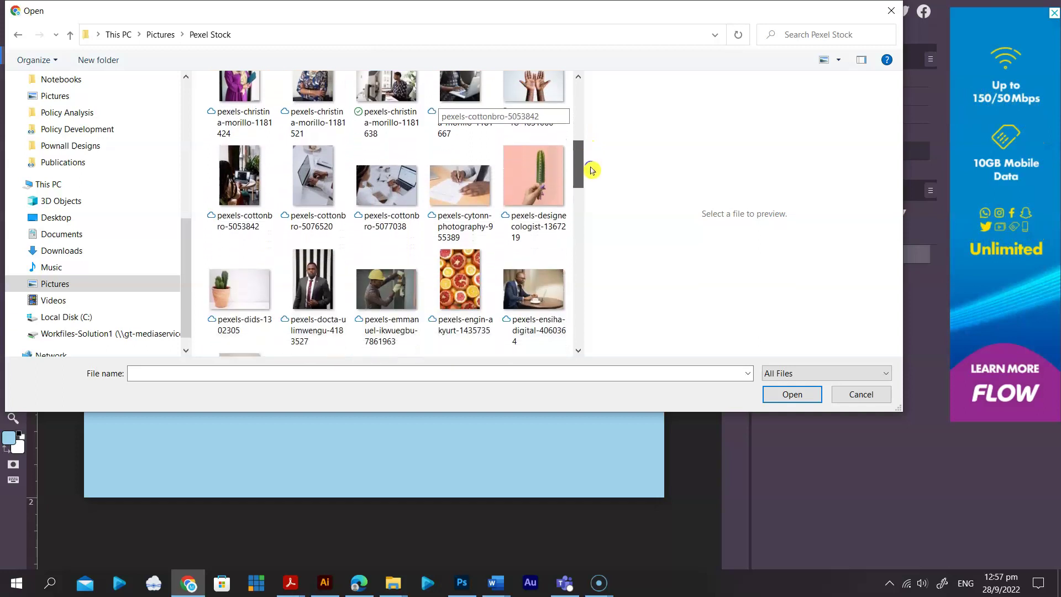
pyautogui.moveTo(591, 179); pyautogui.dragTo(593, 184)
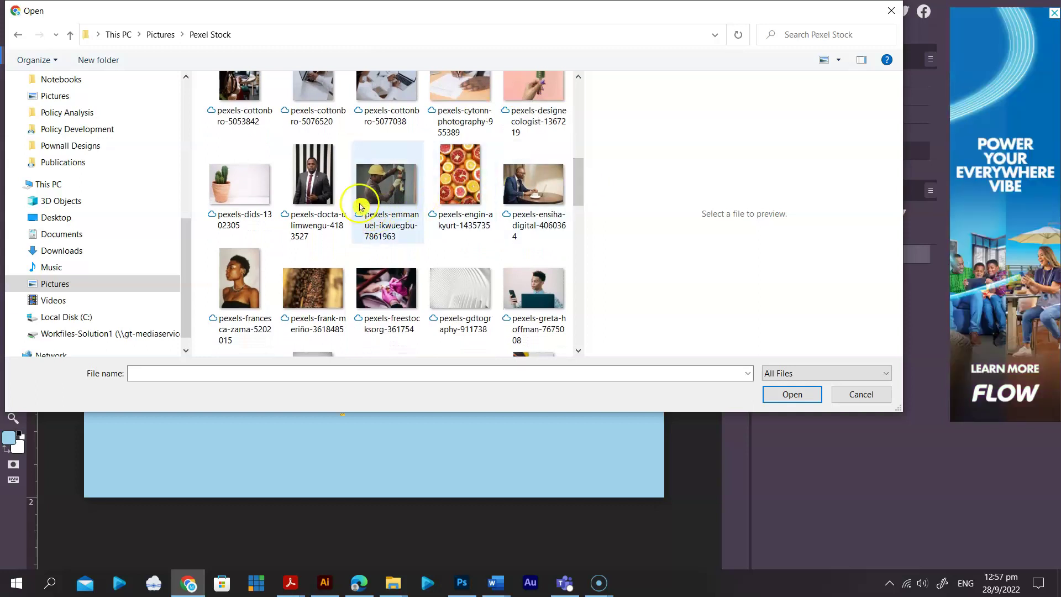
pyautogui.click(295, 164)
pyautogui.moveTo(580, 173); pyautogui.dragTo(591, 205)
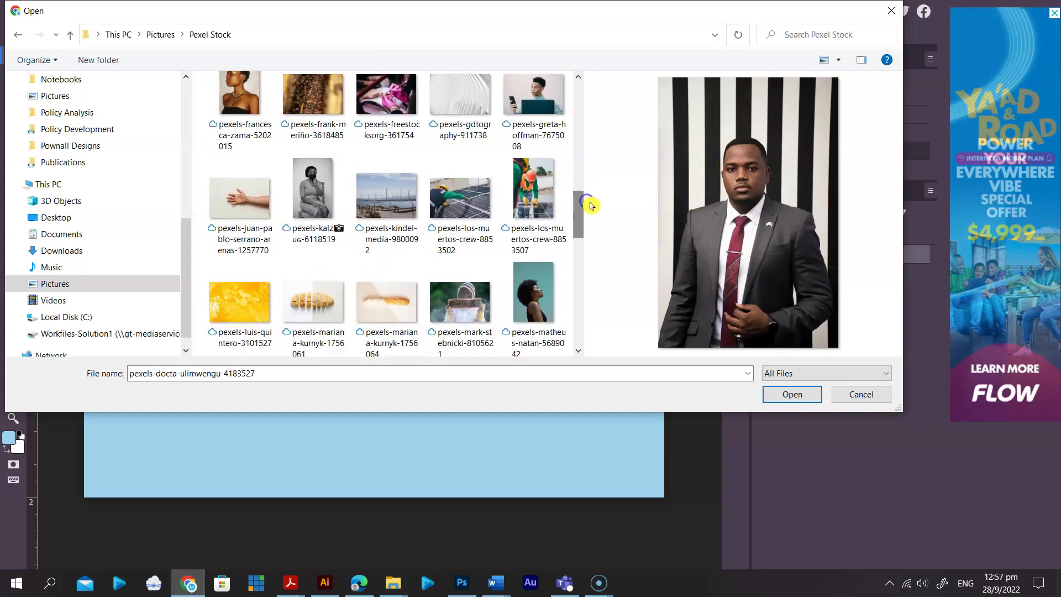
pyautogui.click(772, 398)
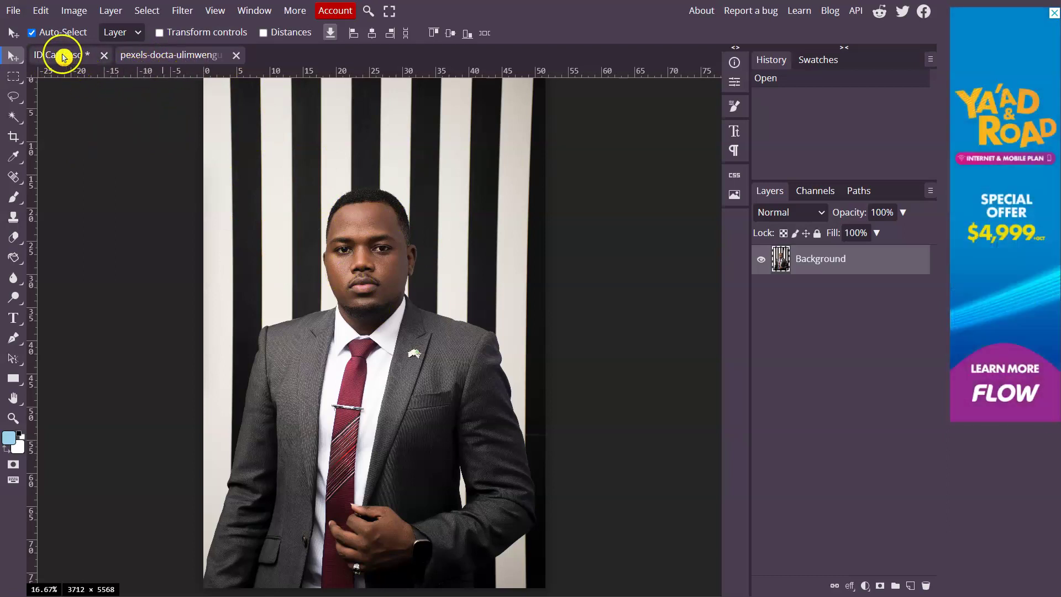
# Drag the portrait photo layer from its tab over to the ID Card.psd tab
pyautogui.click(62, 57)
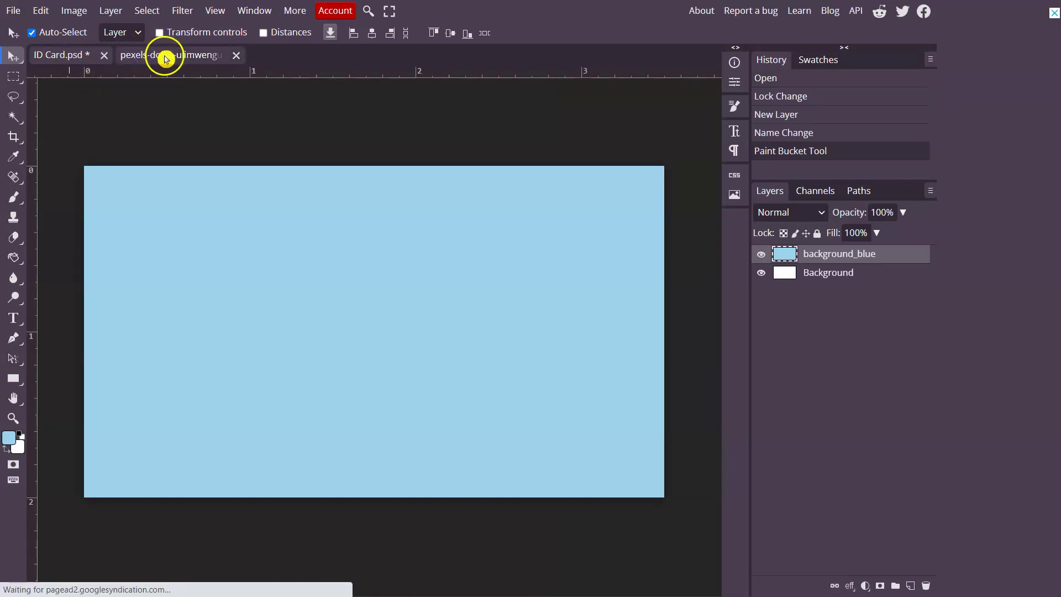
pyautogui.click(165, 58)
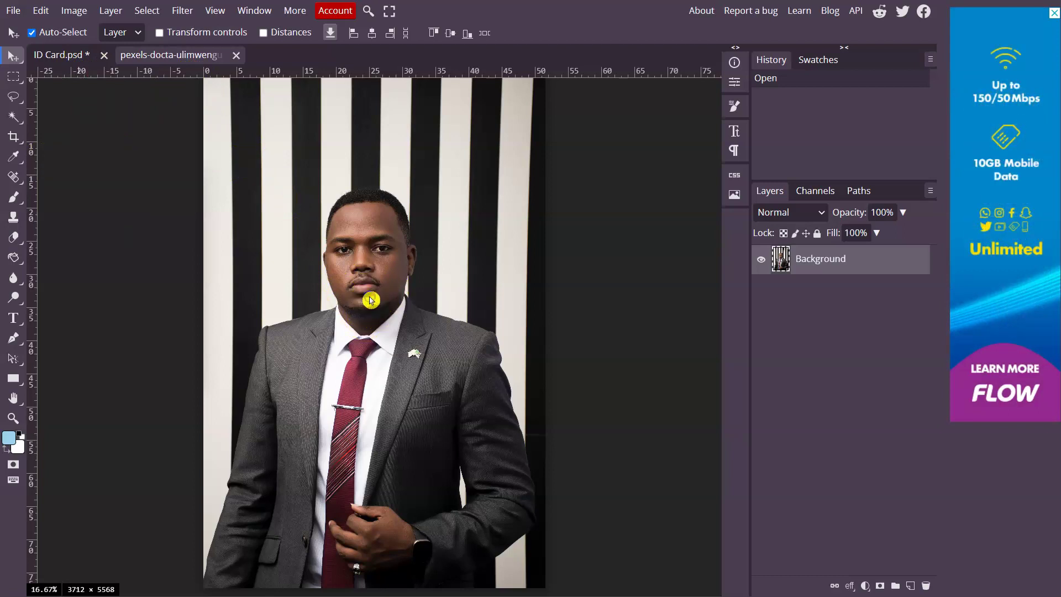
pyautogui.moveTo(370, 300)
pyautogui.mouseDown()
pyautogui.moveTo(339, 308)
pyautogui.moveTo(362, 299)
pyautogui.moveTo(363, 279)
pyautogui.moveTo(317, 281)
pyautogui.moveTo(330, 294)
pyautogui.moveTo(386, 294)
pyautogui.moveTo(429, 272)
pyautogui.moveTo(332, 246)
pyautogui.moveTo(355, 300)
pyautogui.moveTo(402, 300)
pyautogui.moveTo(348, 275)
pyautogui.moveTo(348, 298)
pyautogui.moveTo(356, 282)
pyautogui.moveTo(376, 308)
pyautogui.moveTo(379, 286)
pyautogui.mouseUp()
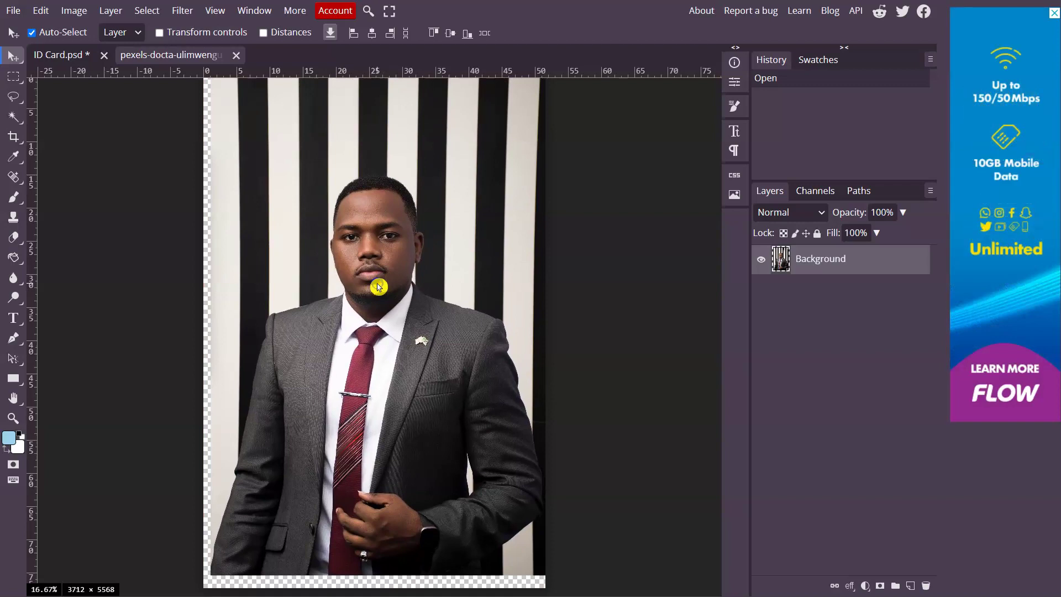
pyautogui.moveTo(378, 286); pyautogui.dragTo(64, 55)
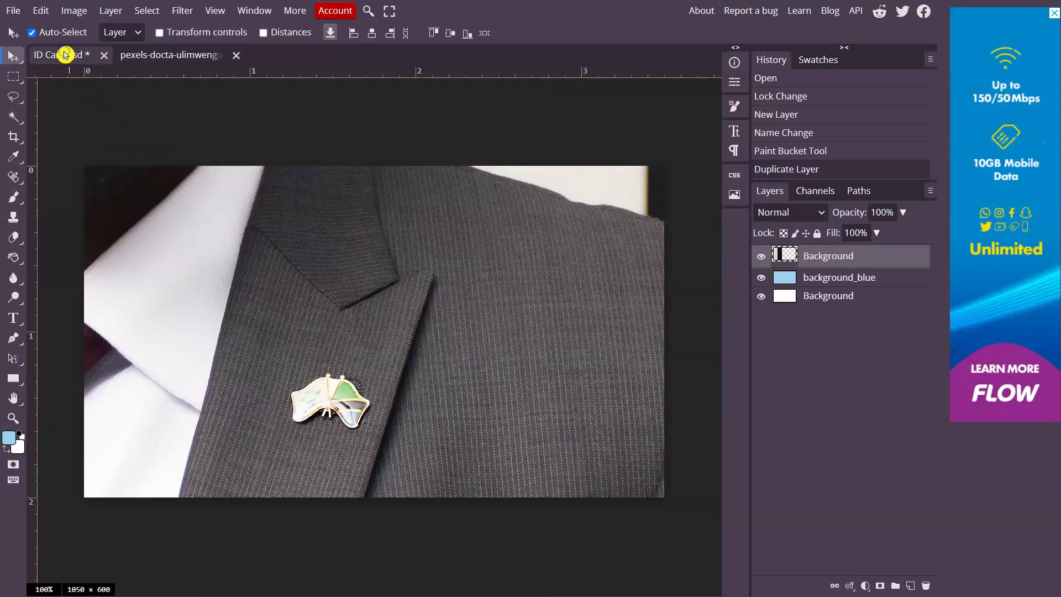
# Drop the photo onto the ID card canvas and begin Edit > Transform > Scale
pyautogui.moveTo(65, 55); pyautogui.dragTo(438, 383)
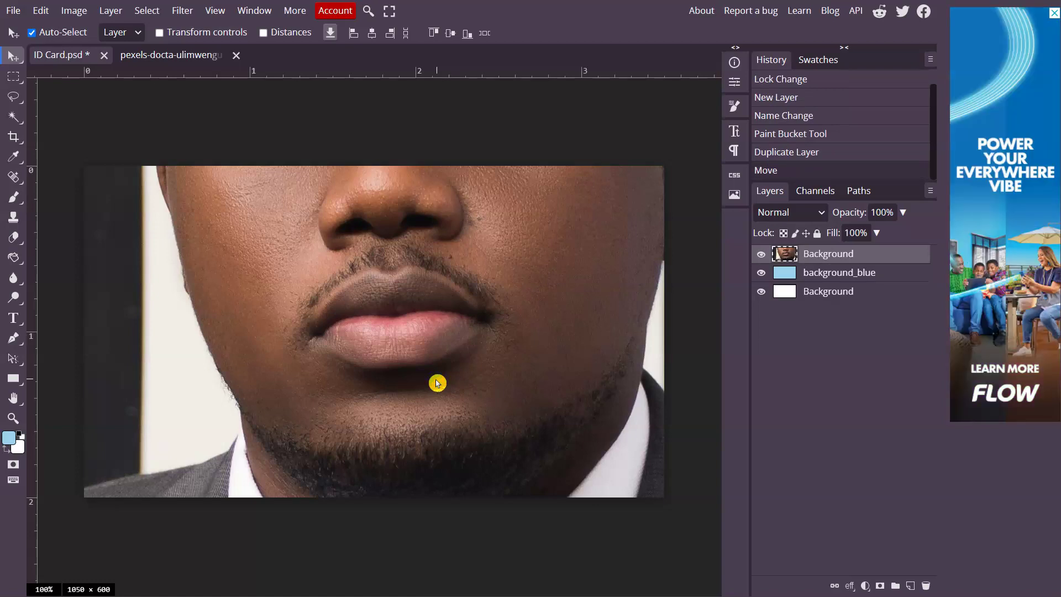
pyautogui.click(41, 11)
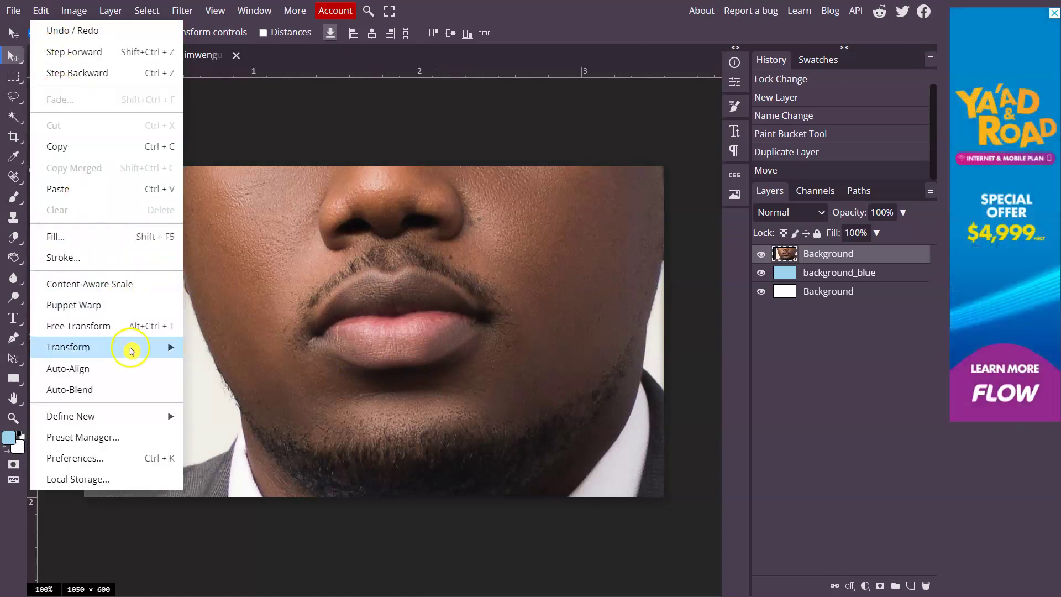
pyautogui.moveTo(131, 350)
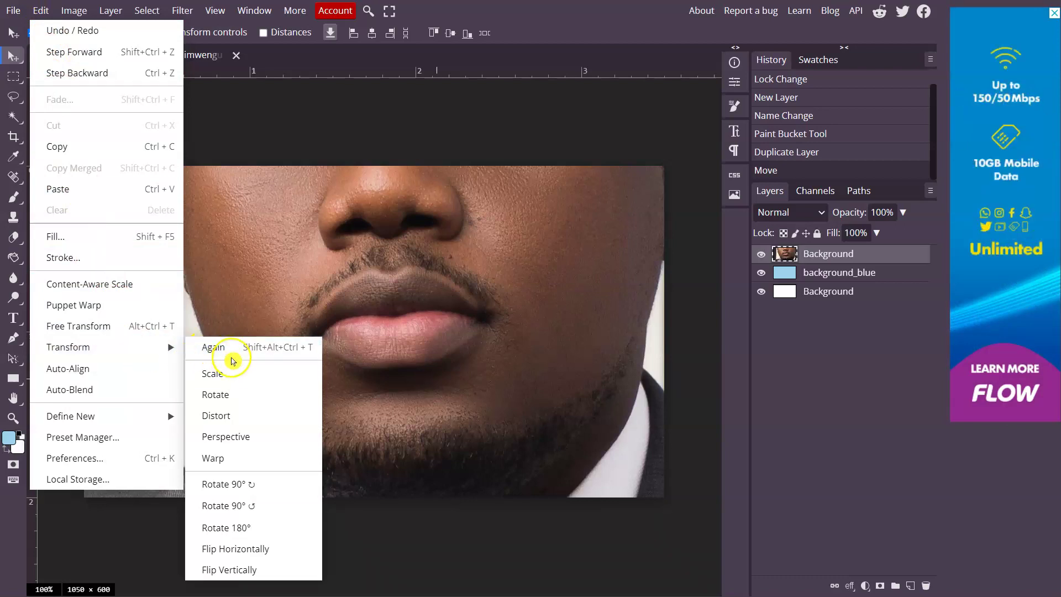
pyautogui.click(231, 375)
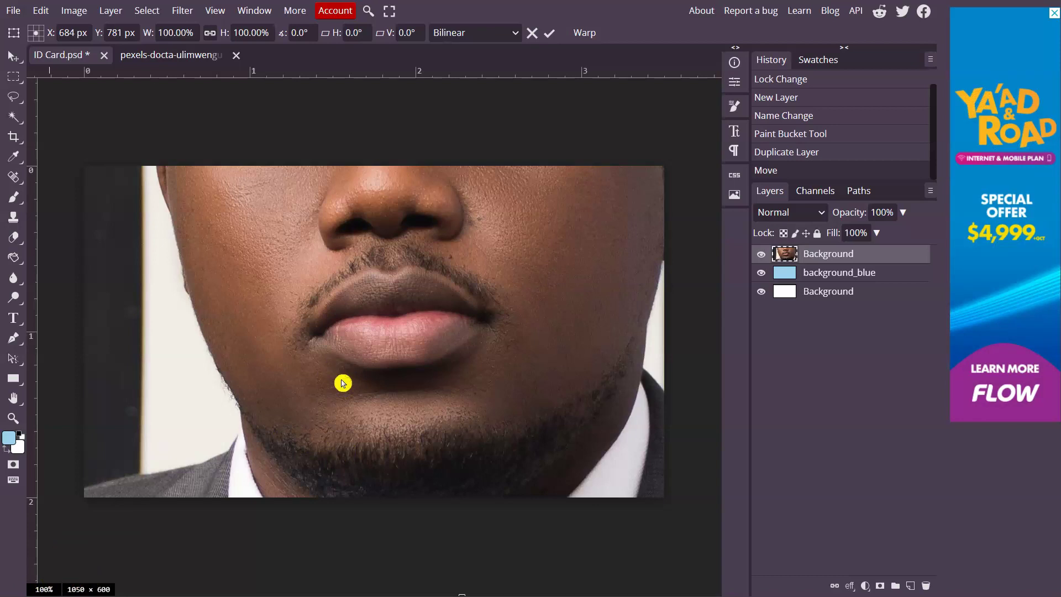
pyautogui.hotkey('ctrl', '-')
pyautogui.hotkey('ctrl', '-')
pyautogui.hotkey('ctrl', '-')
pyautogui.hotkey('ctrl', '-')
pyautogui.hotkey('ctrl', '-')
pyautogui.hotkey('ctrl', '-')
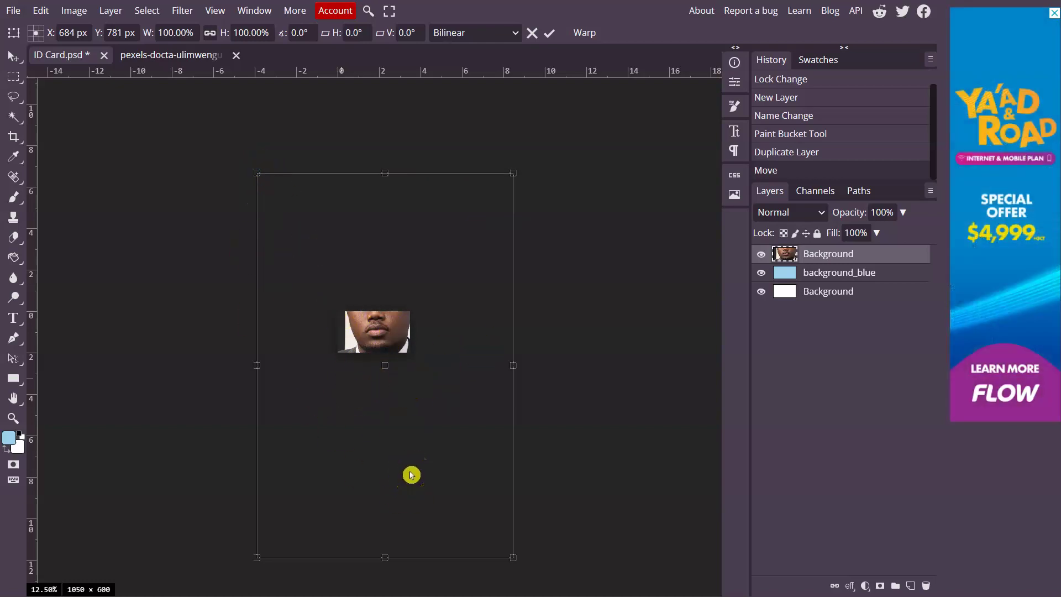
# Undo a trial resize, then use Free Transform to move the face onto the card's left side
pyautogui.moveTo(513, 559); pyautogui.dragTo(358, 396)
pyautogui.click(328, 311)
pyautogui.moveTo(311, 253); pyautogui.dragTo(370, 336)
pyautogui.press('Return')
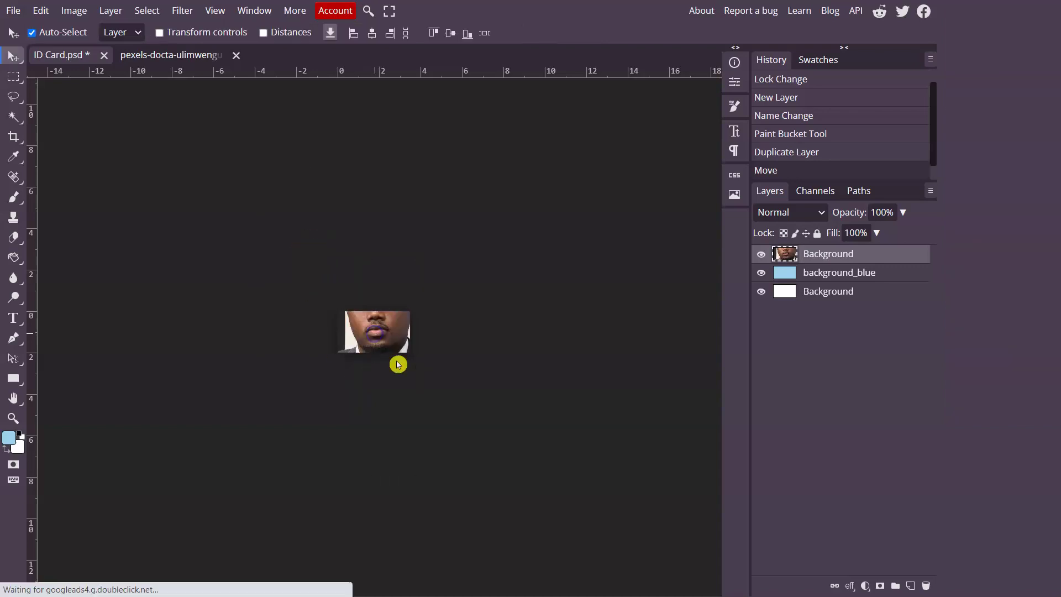
pyautogui.hotkey('ctrl', 'z')
pyautogui.hotkey('ctrl', 'z')
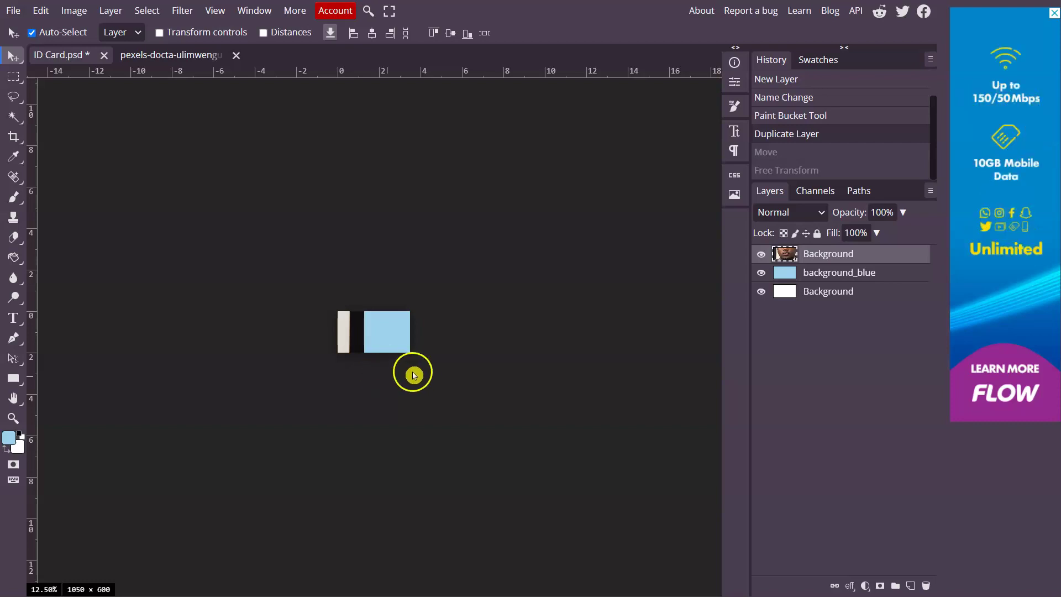
pyautogui.hotkey('ctrl', 't')
pyautogui.moveTo(179, 243); pyautogui.dragTo(362, 314)
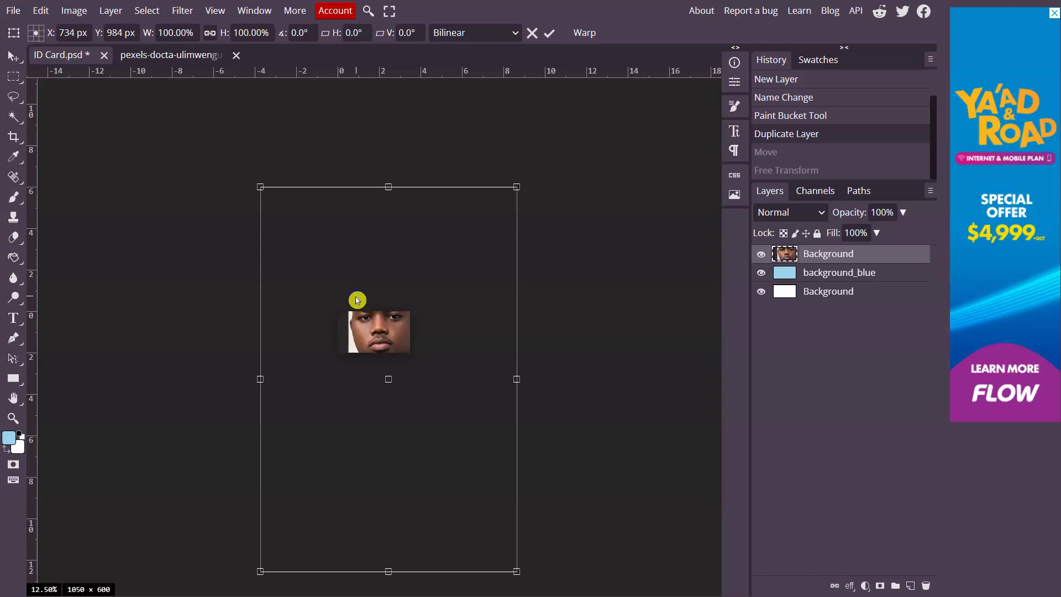
# Free Transform the portrait with linked proportions, scaling it to 35% and moving it up-left
pyautogui.click(43, 12)
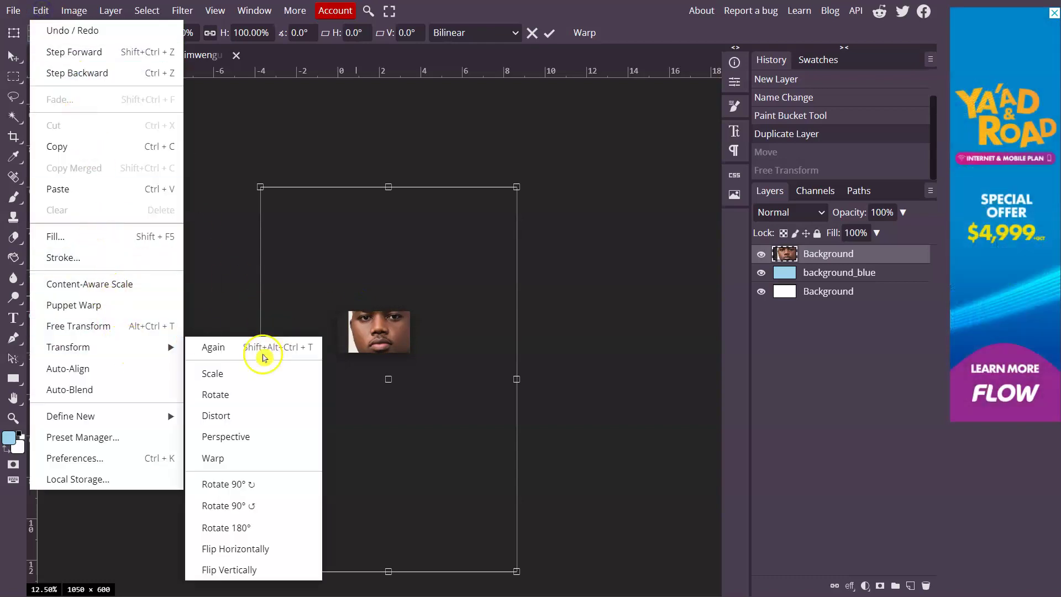
pyautogui.click(584, 306)
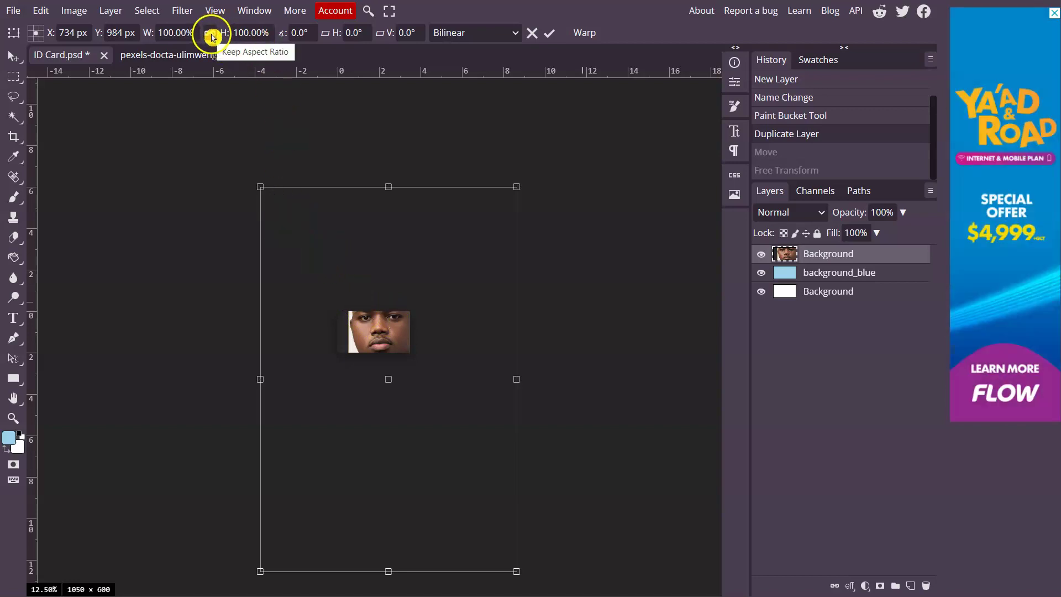
pyautogui.click(211, 36)
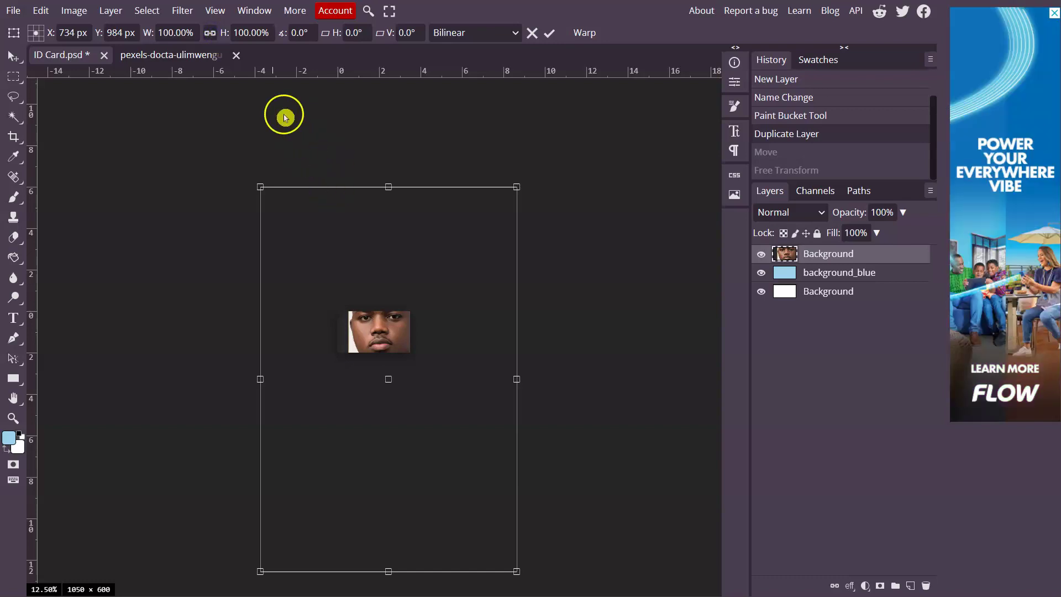
pyautogui.click(168, 35)
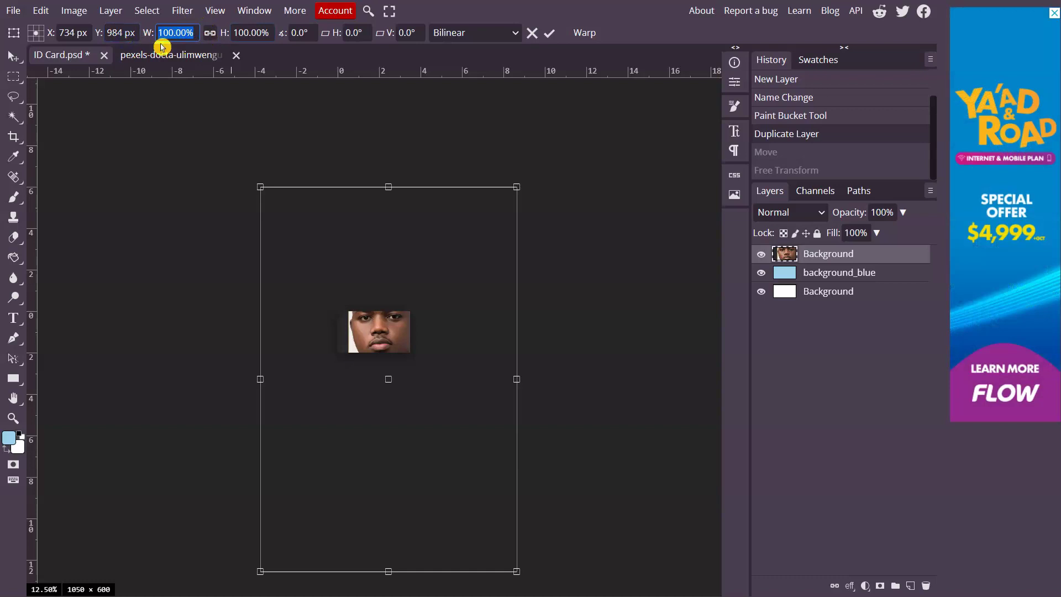
pyautogui.write('5')
pyautogui.click(253, 33)
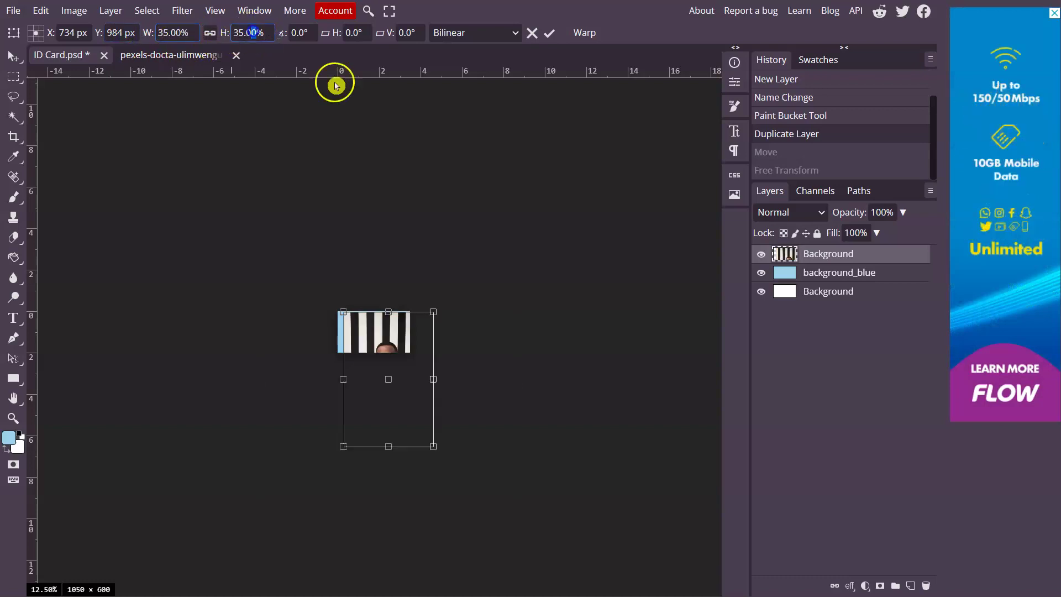
pyautogui.moveTo(386, 339); pyautogui.dragTo(363, 312)
# Rescale the portrait to 25%, then 20%, and settle it on the card's left half
pyautogui.click(177, 33)
pyautogui.write('25')
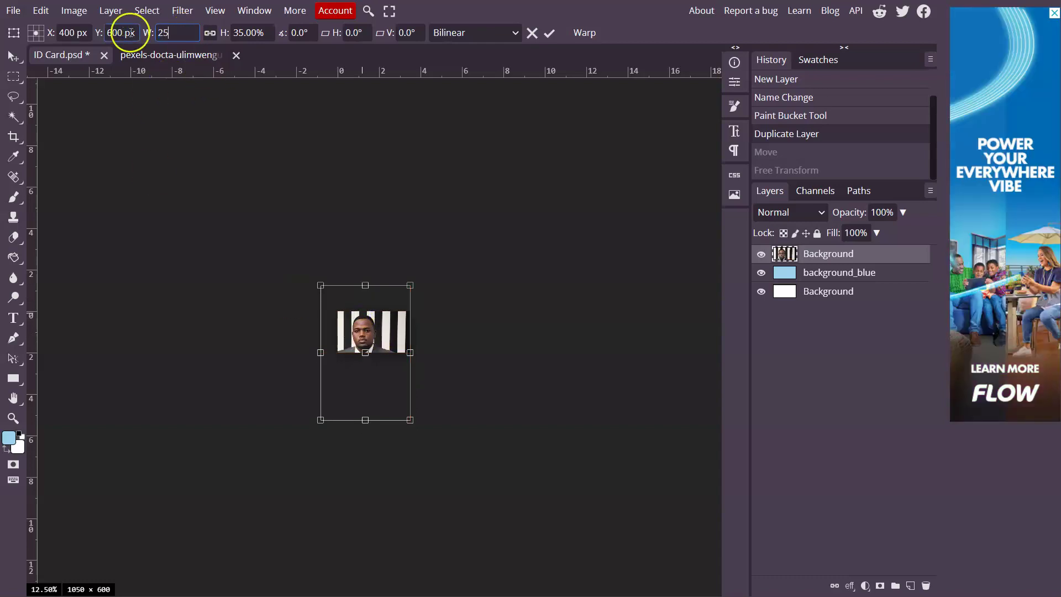
pyautogui.click(245, 32)
pyautogui.moveTo(369, 333)
pyautogui.mouseDown()
pyautogui.moveTo(366, 312)
pyautogui.moveTo(366, 321)
pyautogui.mouseUp()
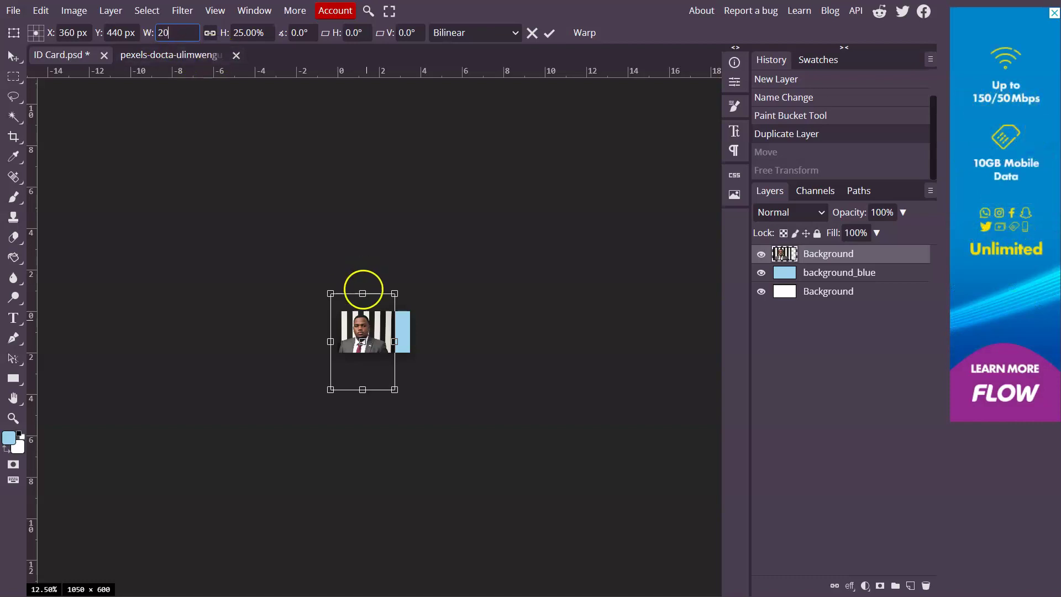
pyautogui.press('Return')
pyautogui.moveTo(377, 328); pyautogui.dragTo(370, 329)
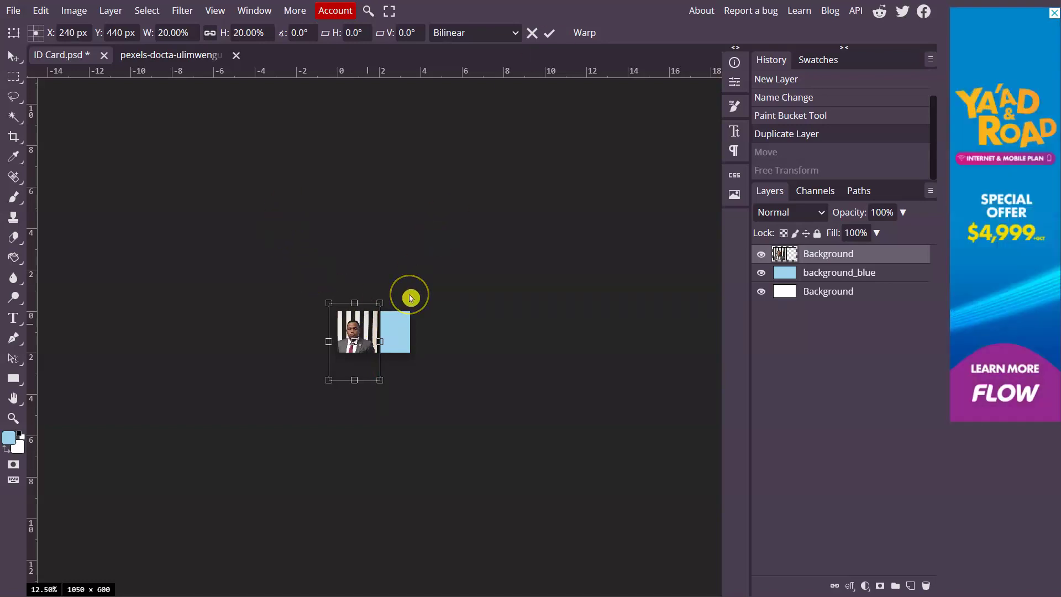
pyautogui.press('Return')
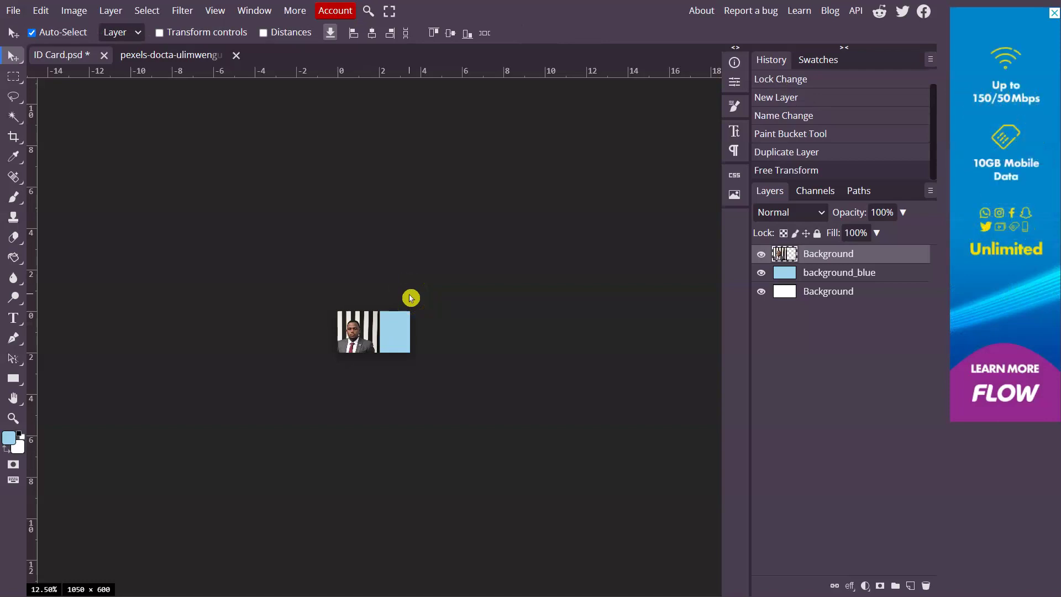
# Zoom the canvas to 66.67% so the portrait and blue panel fill the view
pyautogui.hotkey('ctrl', '+')
pyautogui.hotkey('ctrl', '+')
pyautogui.hotkey('ctrl', '+')
pyautogui.hotkey('ctrl', '+')
pyautogui.hotkey('ctrl', '+')
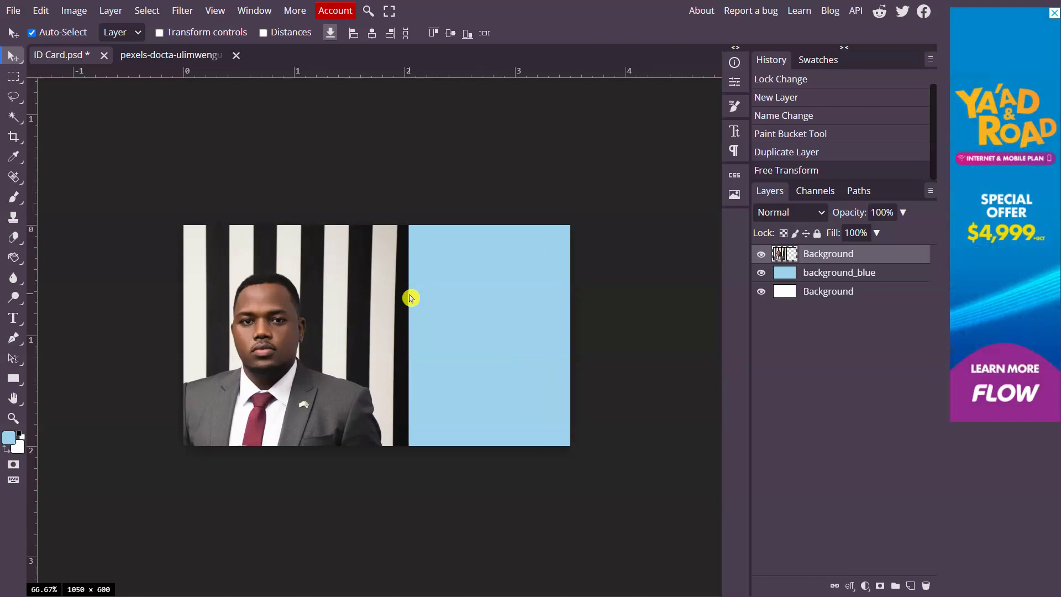
pyautogui.hotkey('ctrl', '+')
pyautogui.hotkey('ctrl', '-')
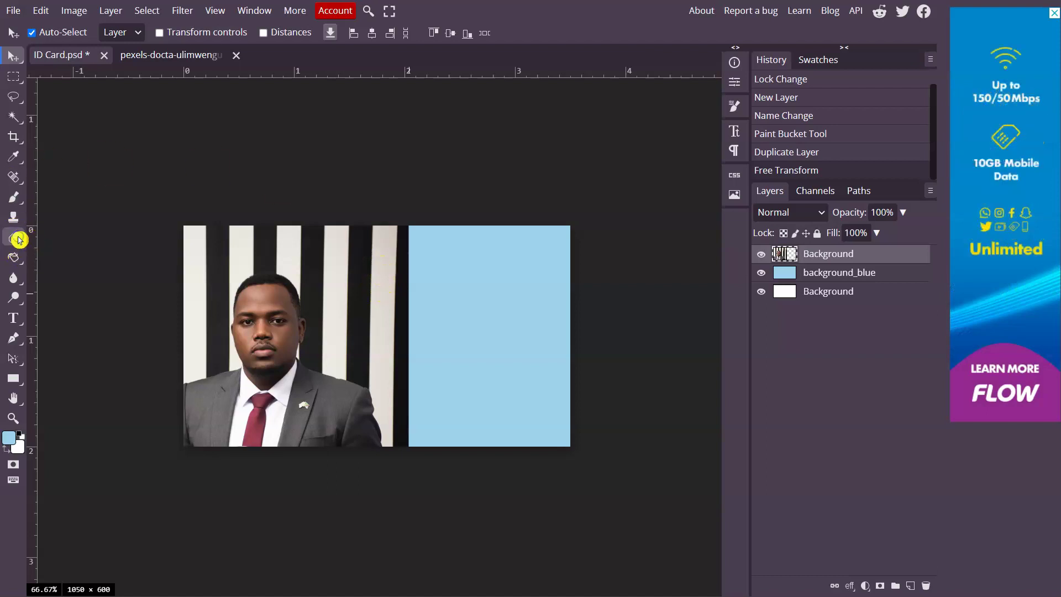
# Use a soft round 0%-hardness 288 px Eraser to fade the dark stripe beside the panel
pyautogui.rightClick(18, 239)
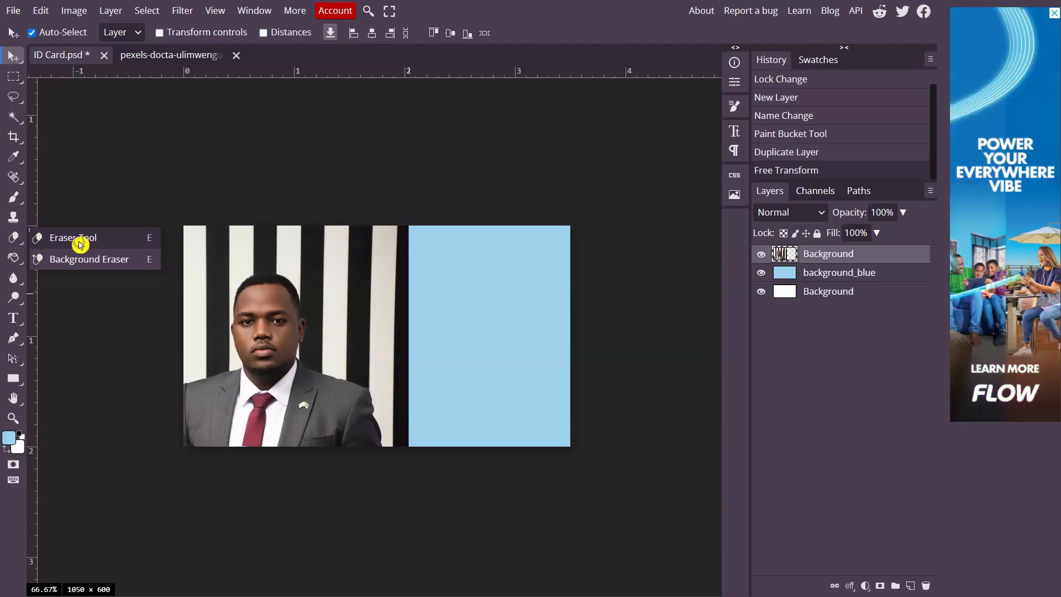
pyautogui.click(81, 244)
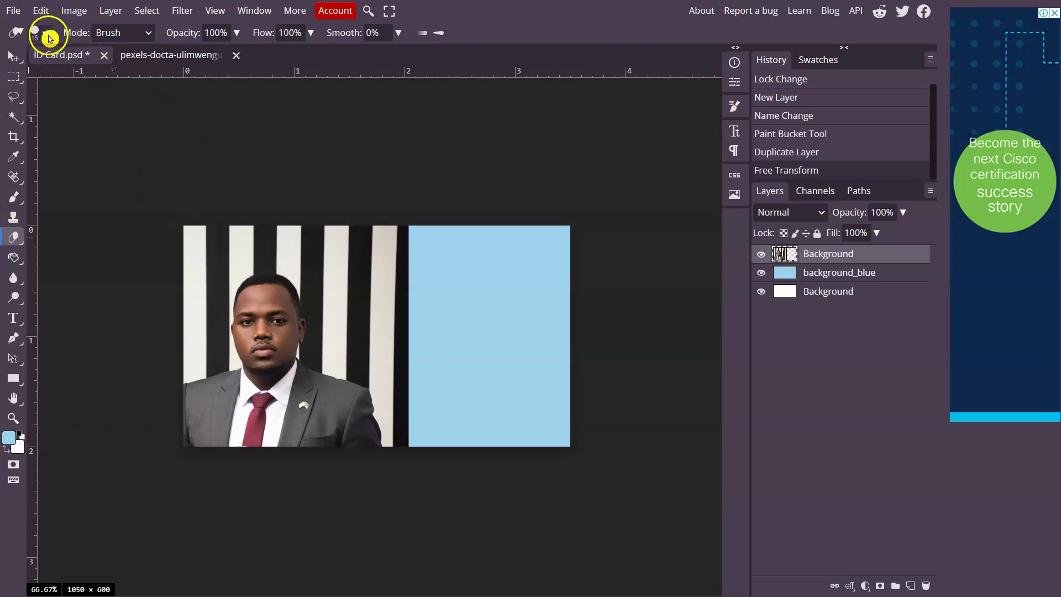
pyautogui.click(48, 36)
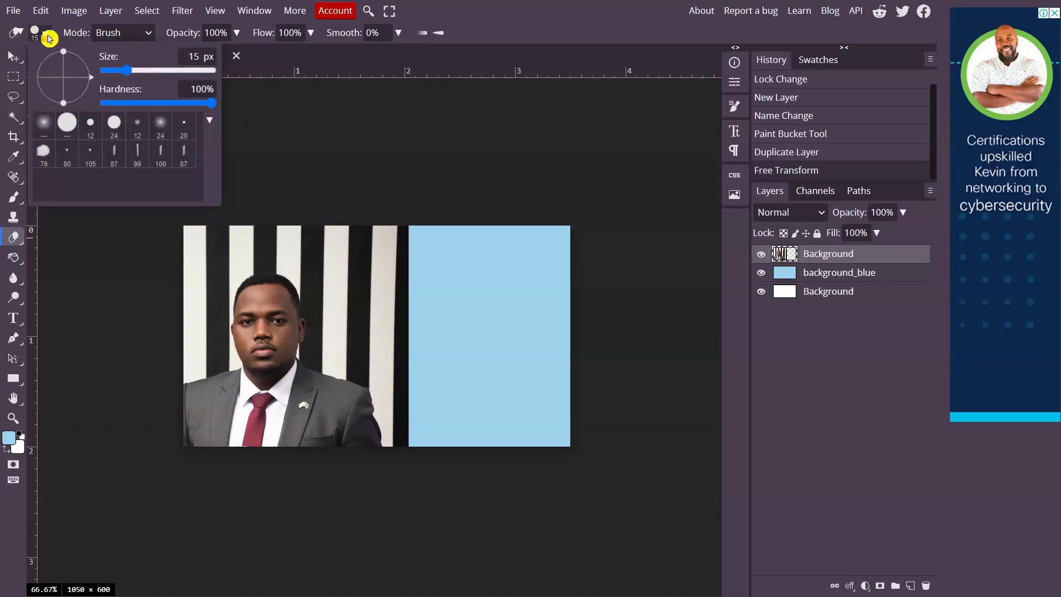
pyautogui.moveTo(127, 70); pyautogui.dragTo(144, 76)
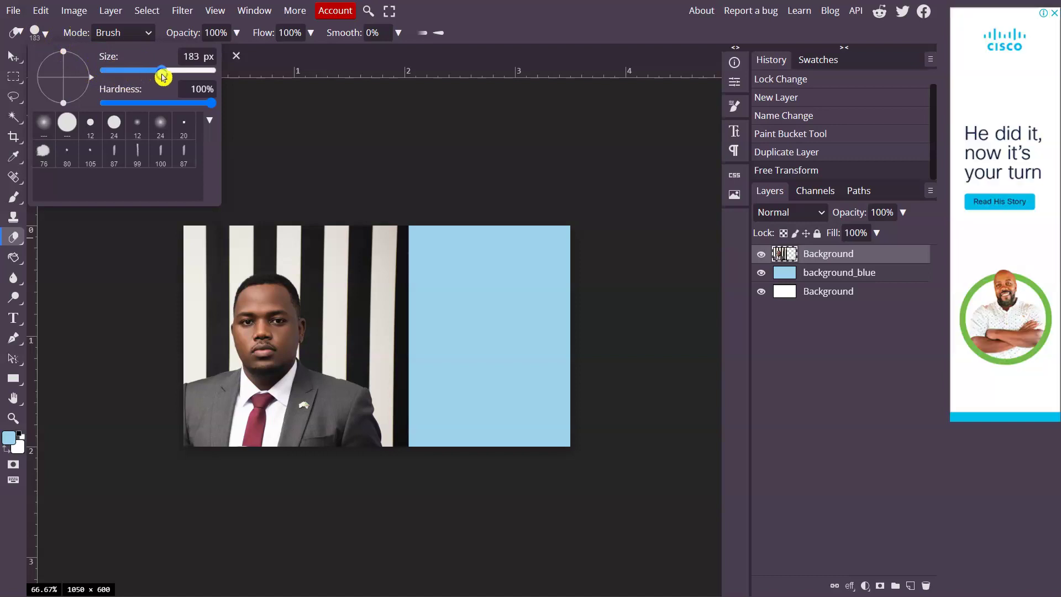
pyautogui.write('2')
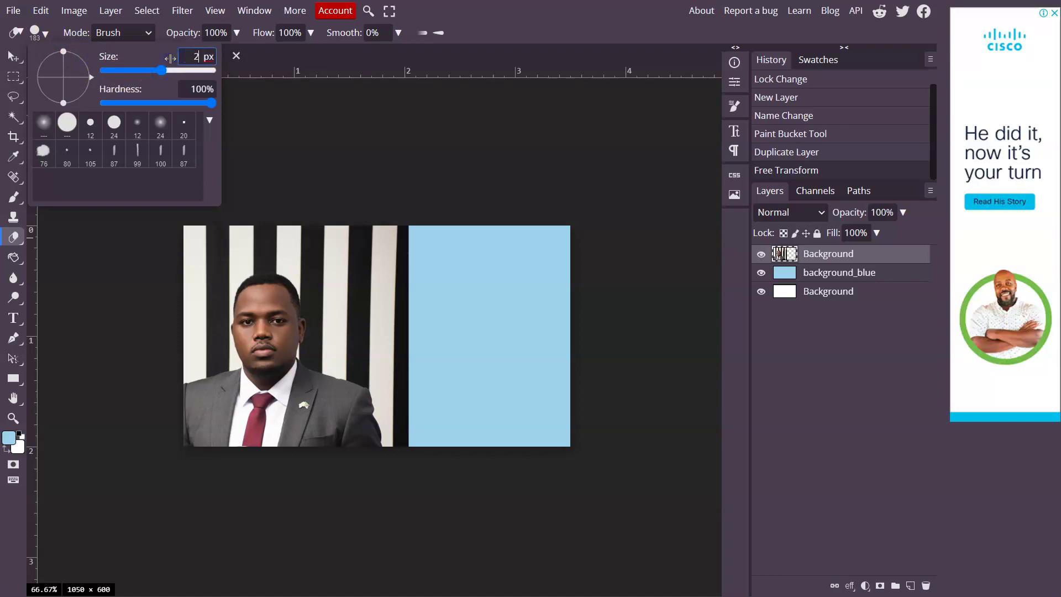
pyautogui.write('00')
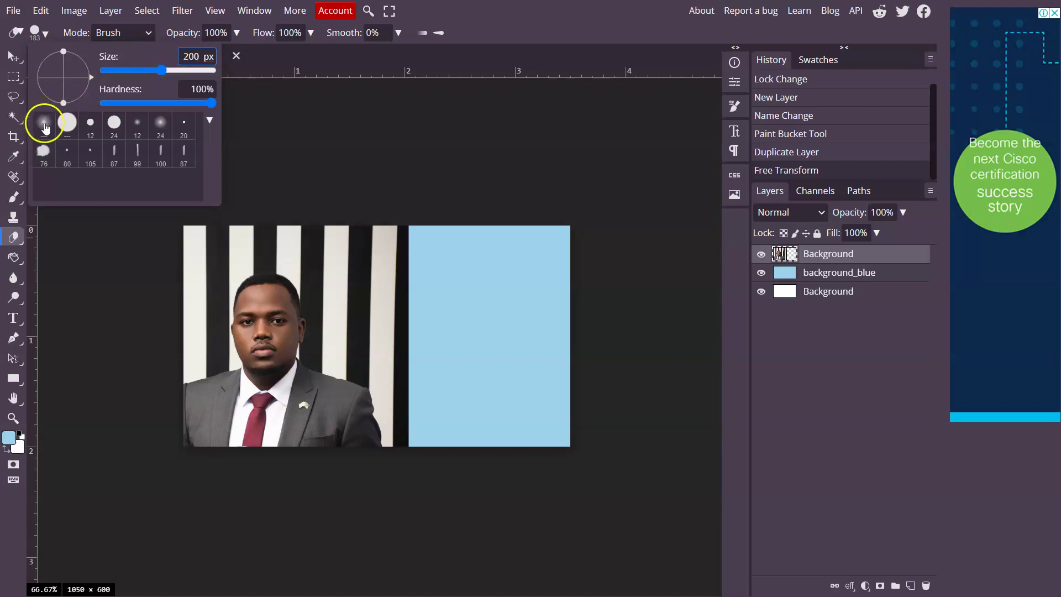
pyautogui.click(44, 123)
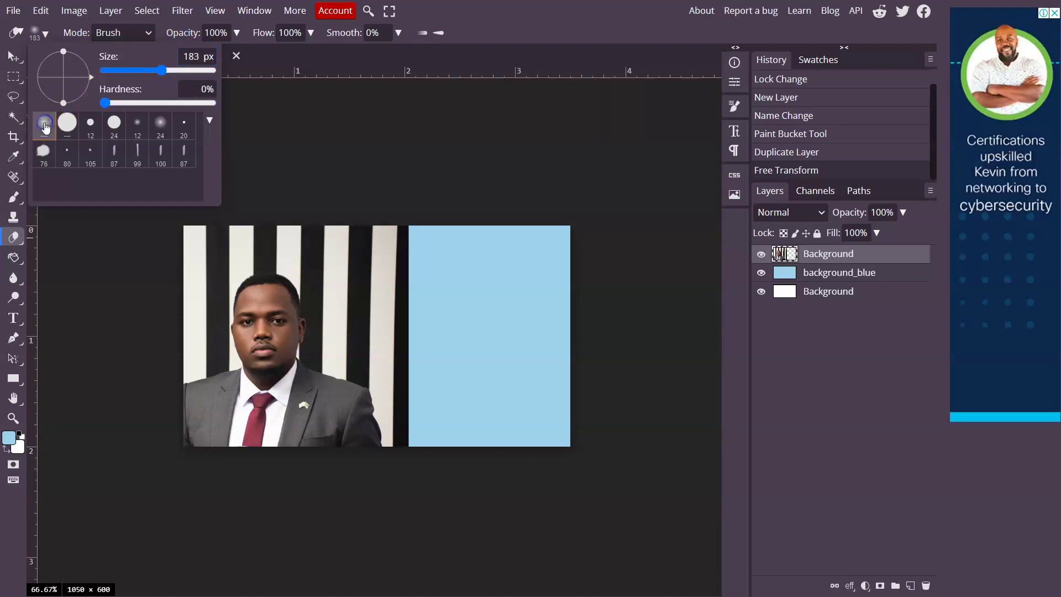
pyautogui.click(185, 55)
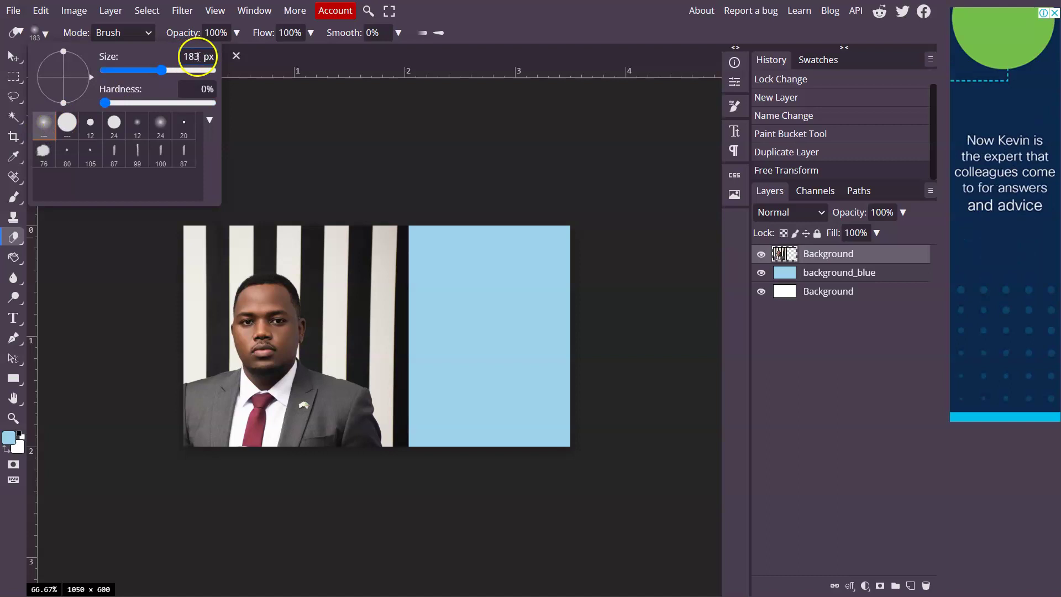
pyautogui.write('20')
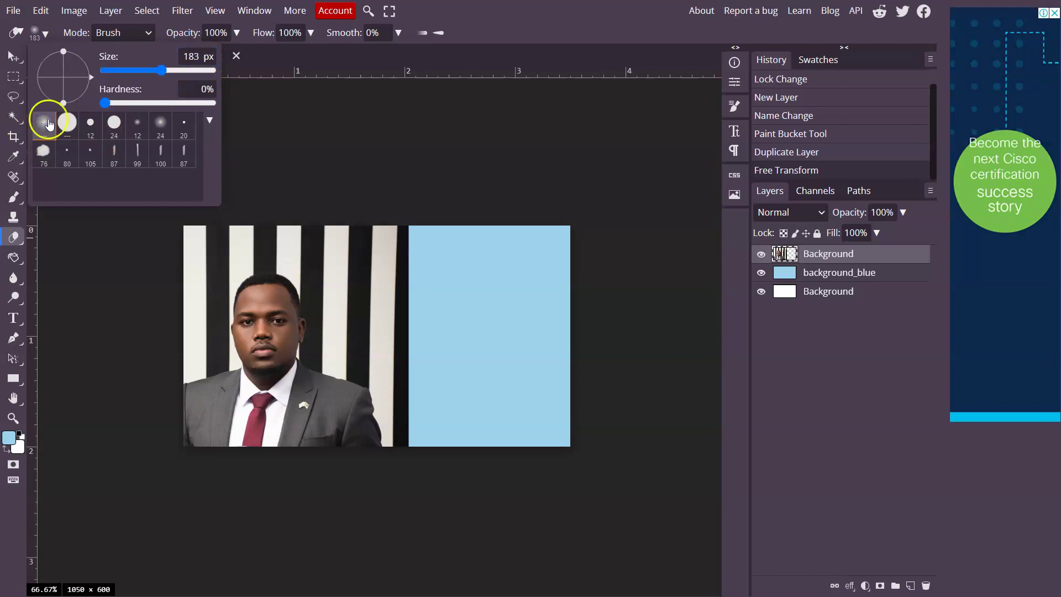
pyautogui.moveTo(171, 73); pyautogui.dragTo(173, 73)
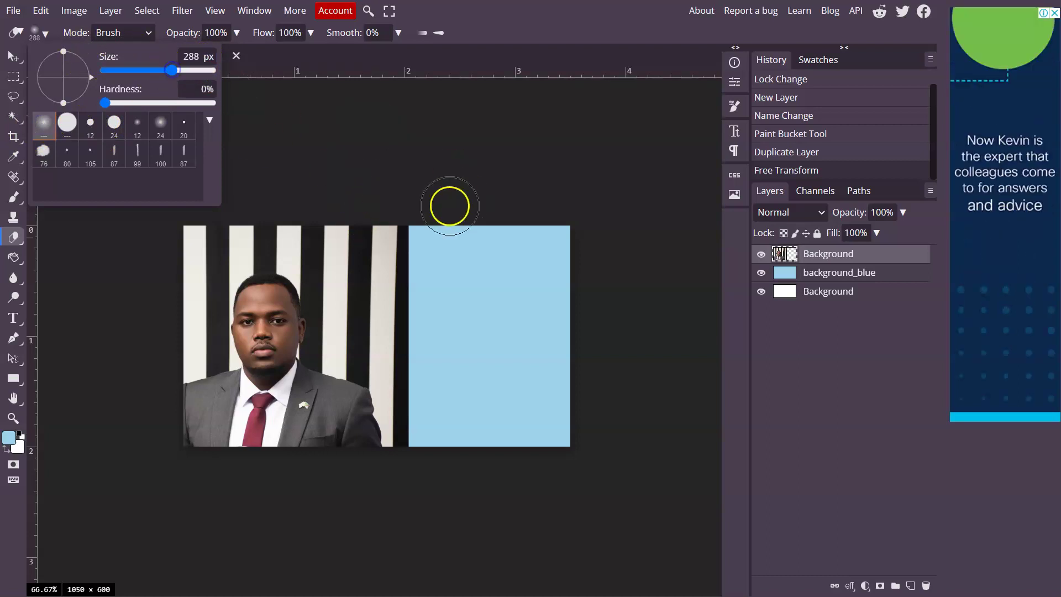
pyautogui.moveTo(440, 214)
pyautogui.mouseDown()
pyautogui.moveTo(393, 240)
pyautogui.moveTo(403, 228)
pyautogui.moveTo(424, 239)
pyautogui.mouseUp()
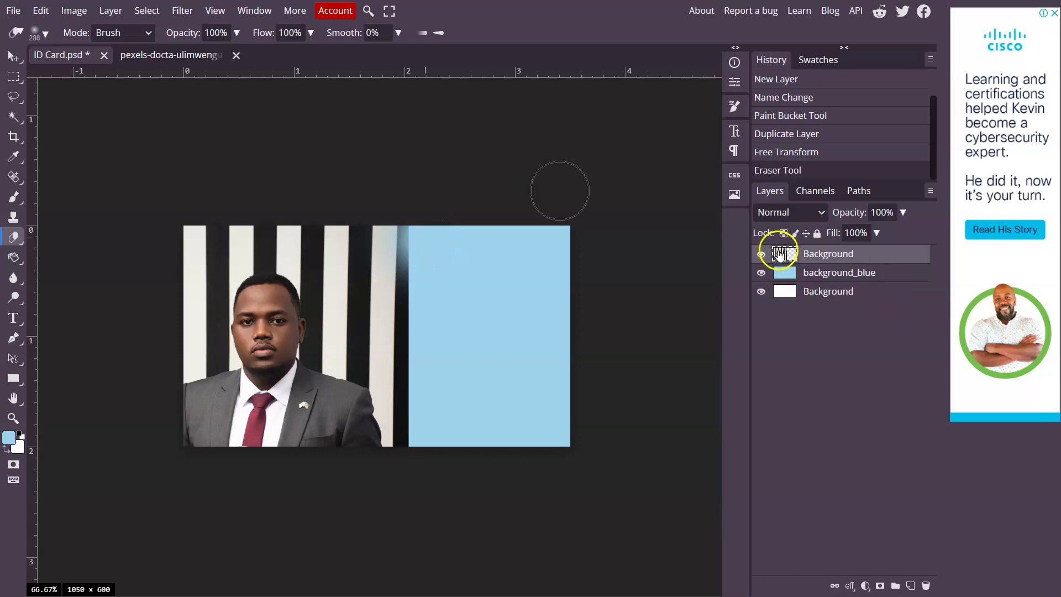
# Rename the top photo layer to 'pic'
pyautogui.doubleClick(810, 257)
pyautogui.write('pic')
pyautogui.press('Return')
# Erase the portrait's right edge and shoulder so they fade into the light-blue background
pyautogui.click(426, 232)
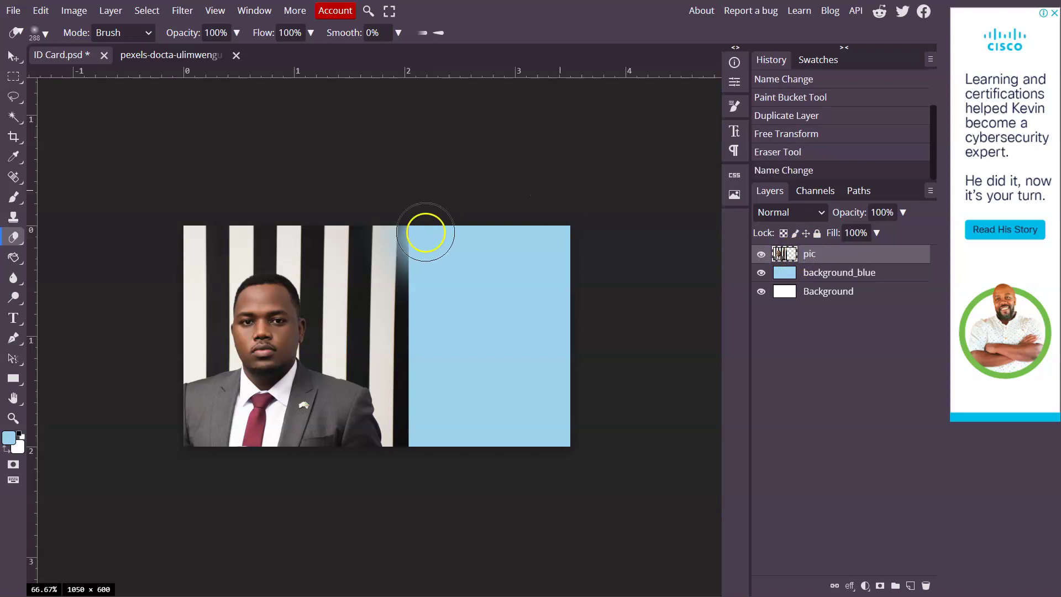
pyautogui.moveTo(424, 234)
pyautogui.mouseDown()
pyautogui.moveTo(407, 342)
pyautogui.moveTo(435, 457)
pyautogui.moveTo(441, 386)
pyautogui.moveTo(430, 383)
pyautogui.moveTo(431, 394)
pyautogui.moveTo(421, 218)
pyautogui.moveTo(415, 197)
pyautogui.moveTo(397, 241)
pyautogui.moveTo(385, 245)
pyautogui.moveTo(371, 226)
pyautogui.moveTo(388, 303)
pyautogui.moveTo(376, 303)
pyautogui.moveTo(378, 319)
pyautogui.moveTo(419, 370)
pyautogui.moveTo(391, 337)
pyautogui.moveTo(394, 282)
pyautogui.moveTo(381, 241)
pyautogui.moveTo(352, 214)
pyautogui.moveTo(401, 342)
pyautogui.moveTo(435, 386)
pyautogui.moveTo(424, 452)
pyautogui.moveTo(372, 209)
pyautogui.mouseUp()
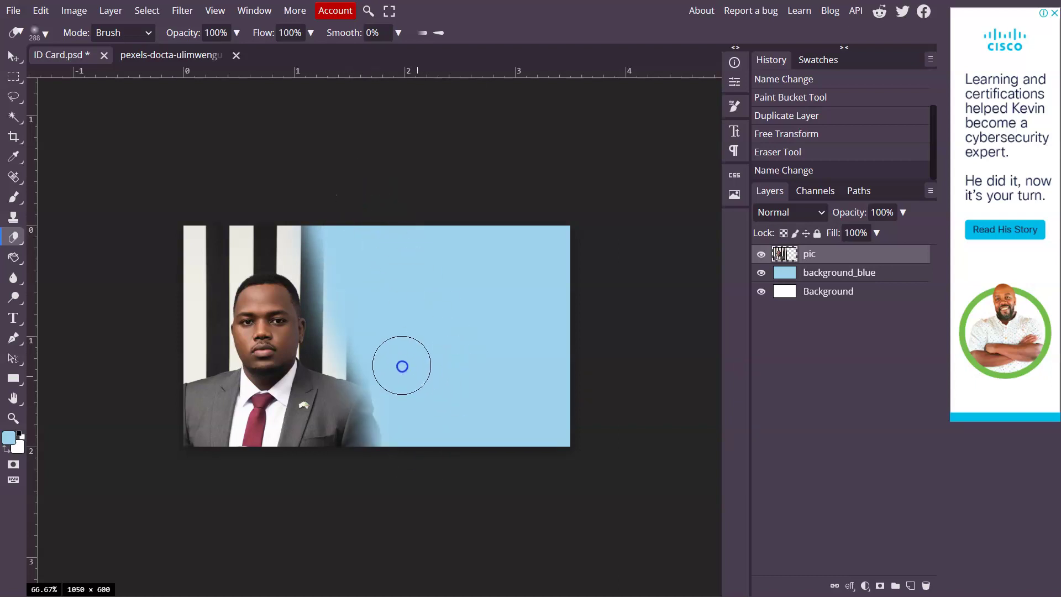
pyautogui.moveTo(392, 364)
pyautogui.mouseDown()
pyautogui.moveTo(404, 386)
pyautogui.moveTo(374, 354)
pyautogui.moveTo(425, 446)
pyautogui.mouseUp()
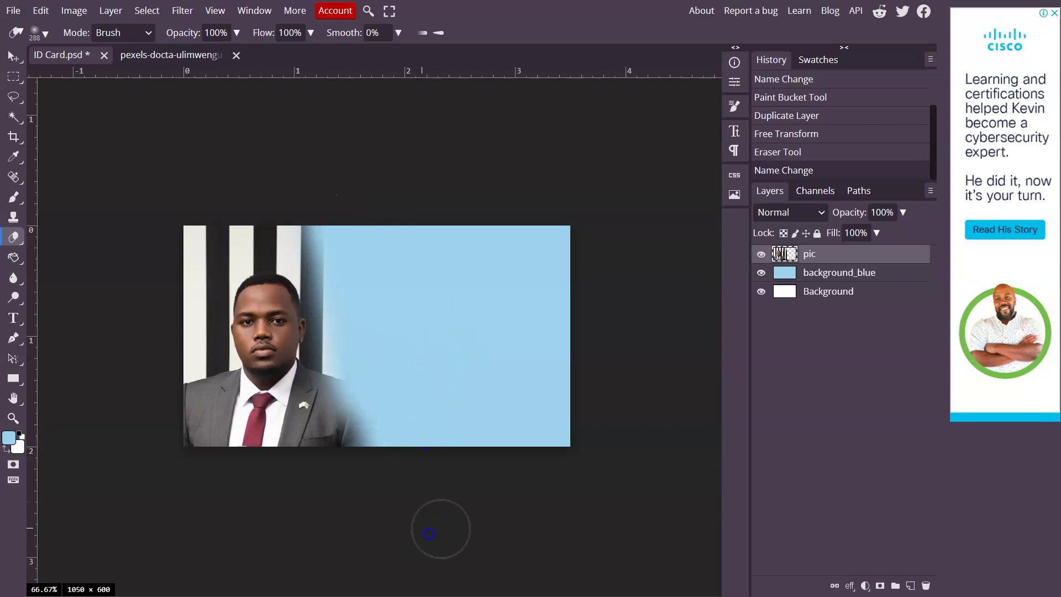
pyautogui.click(12, 56)
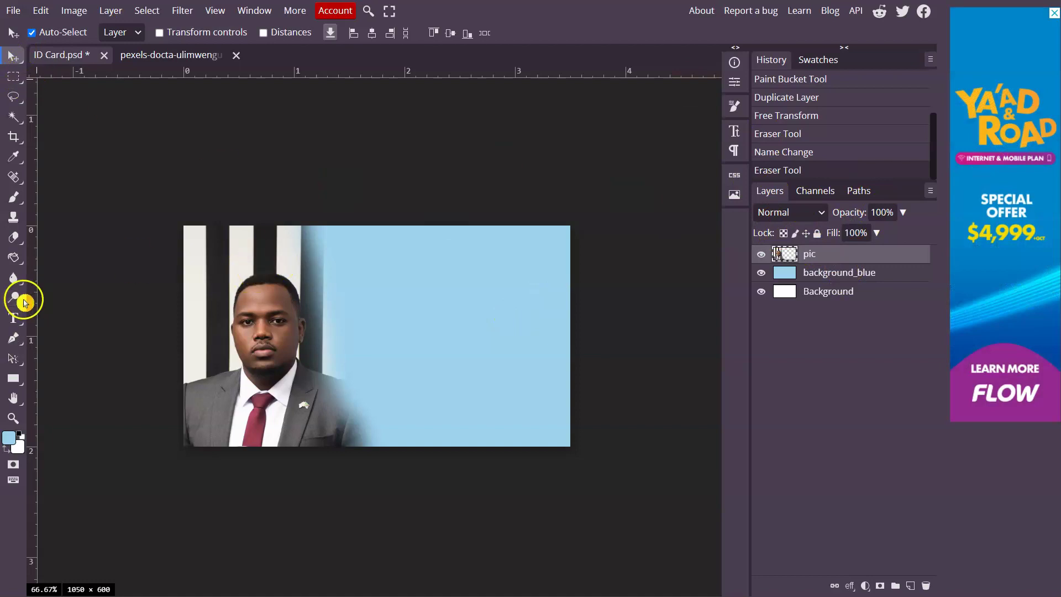
# Select the background_blue layer and switch to the Type tool
pyautogui.click(18, 57)
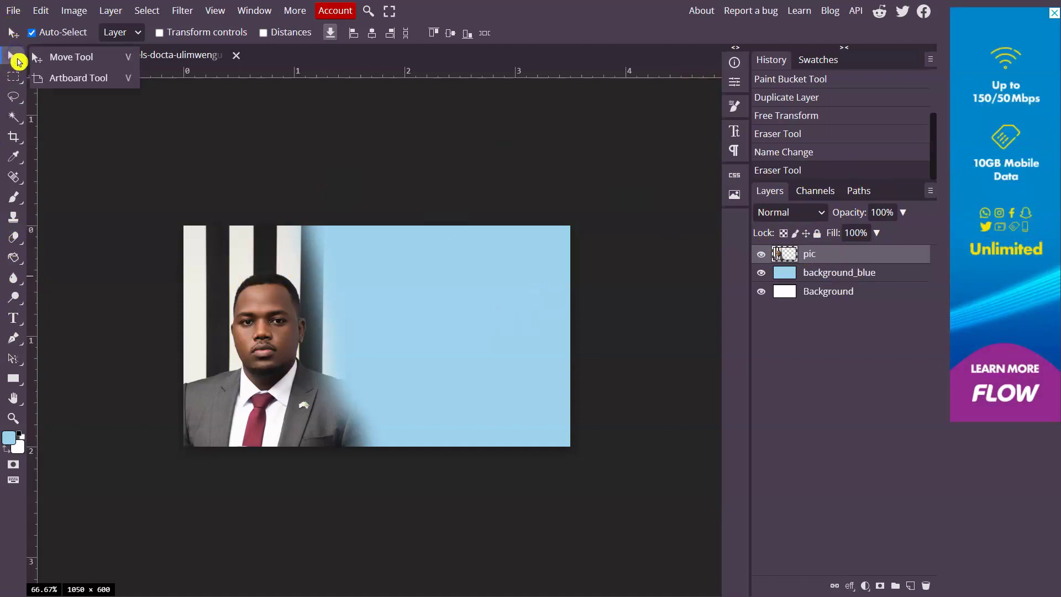
pyautogui.click(18, 243)
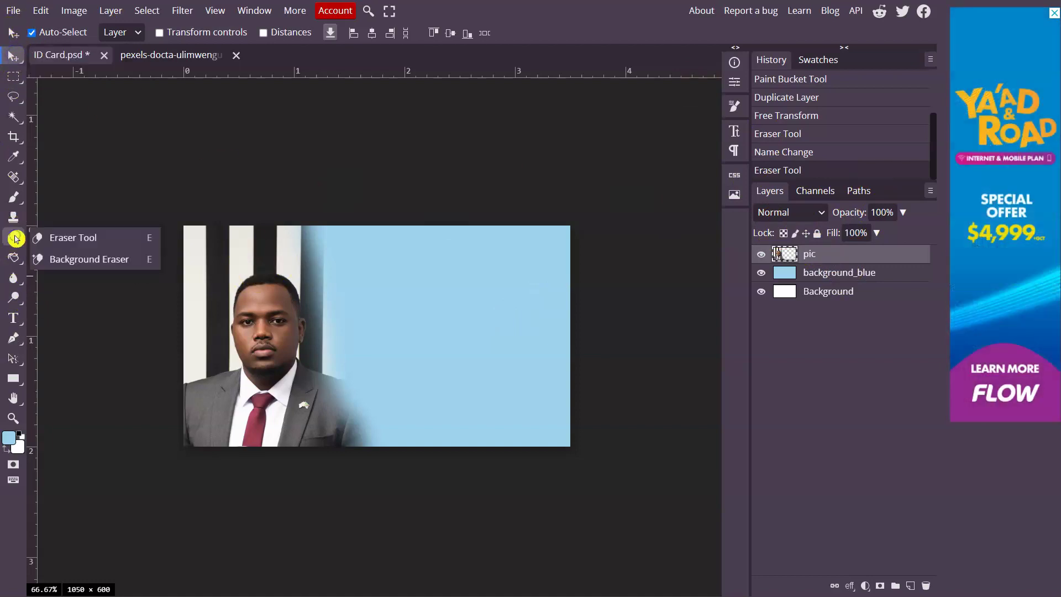
pyautogui.click(90, 245)
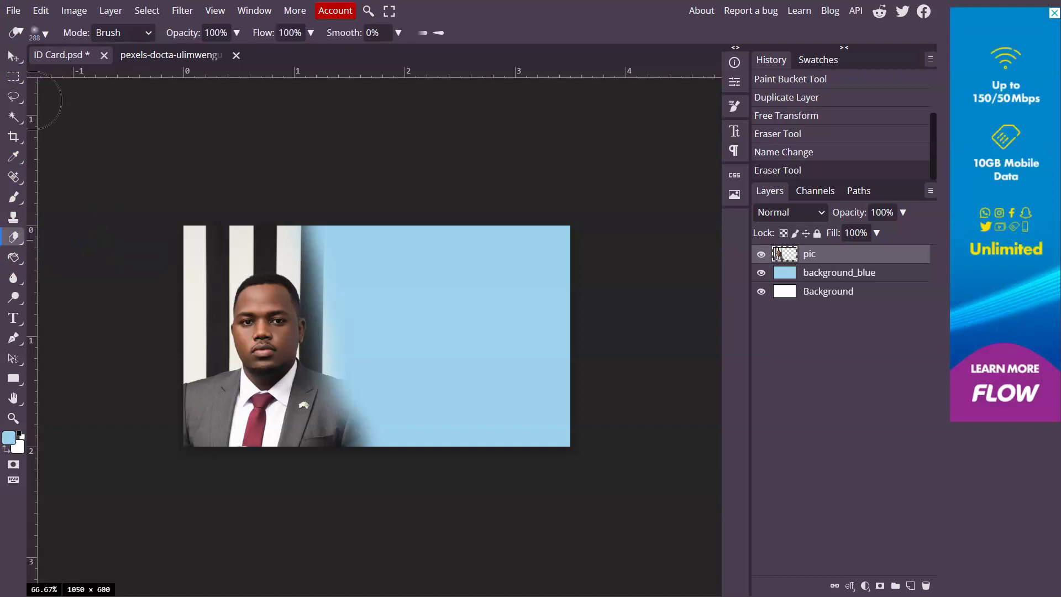
pyautogui.click(12, 56)
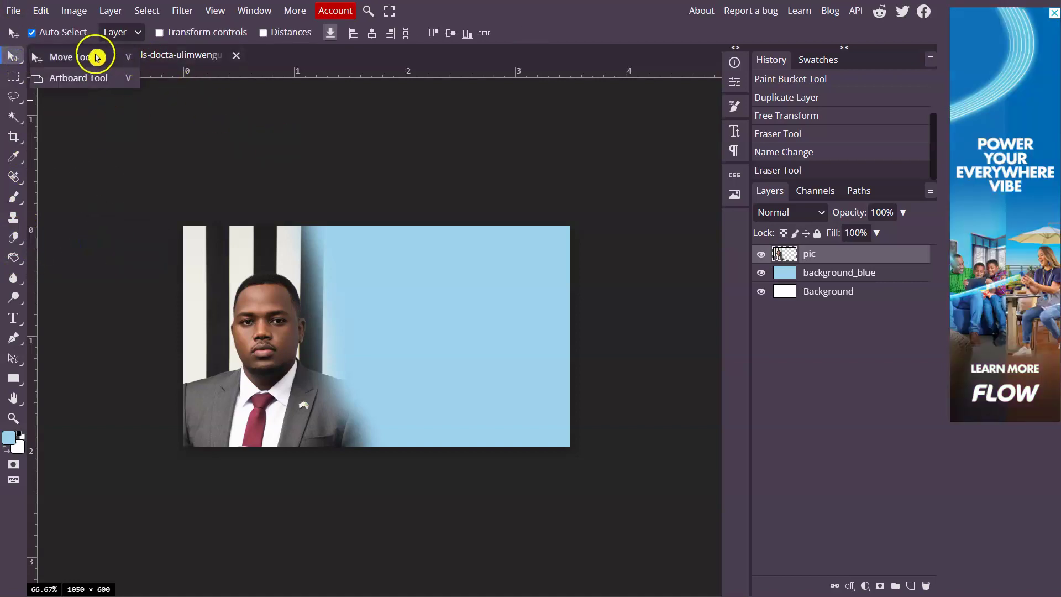
pyautogui.click(97, 57)
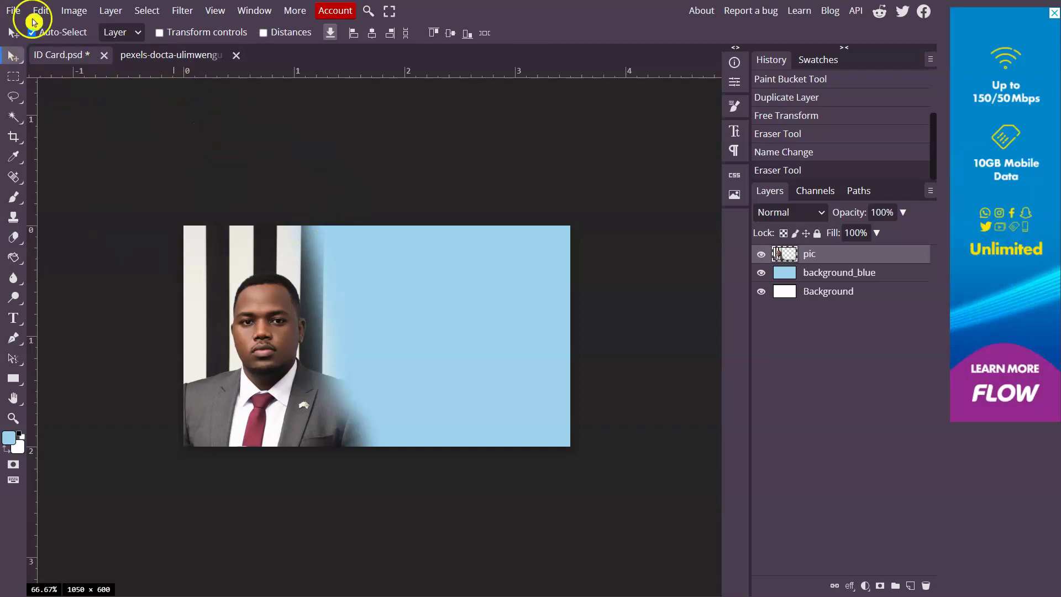
pyautogui.click(14, 58)
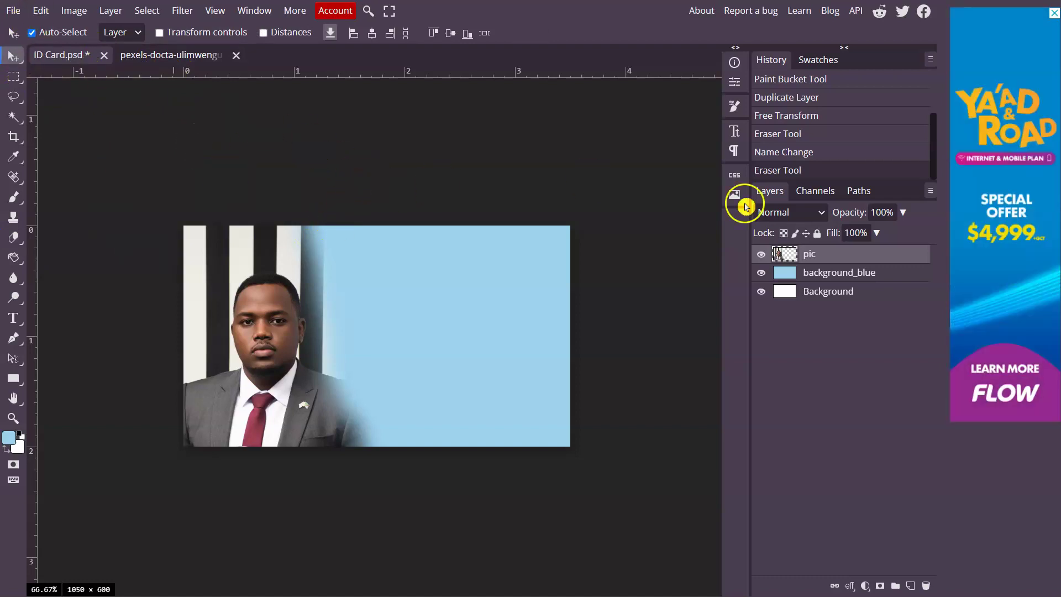
pyautogui.click(837, 278)
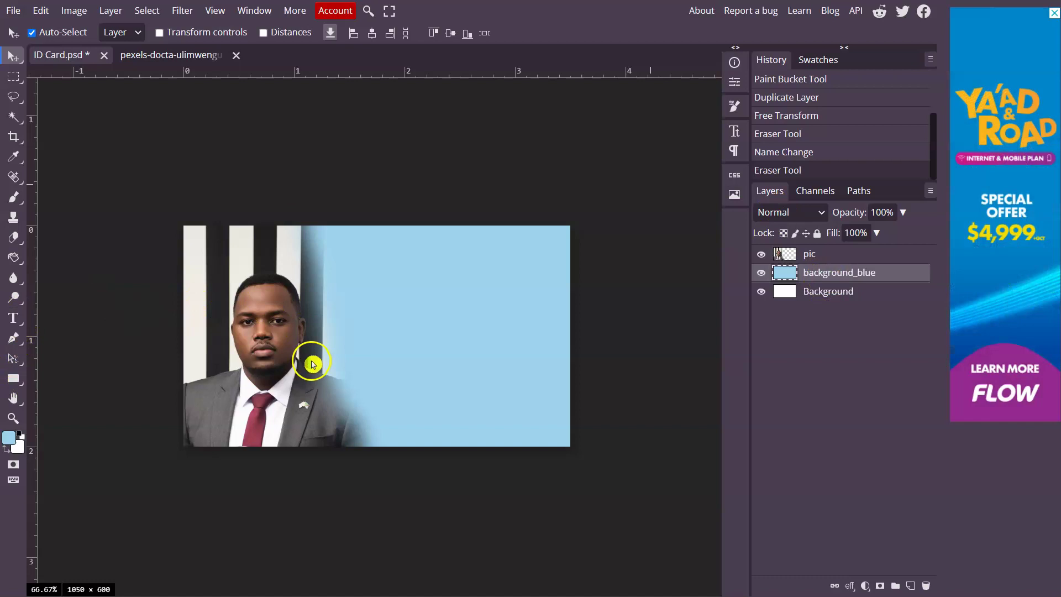
pyautogui.press('t')
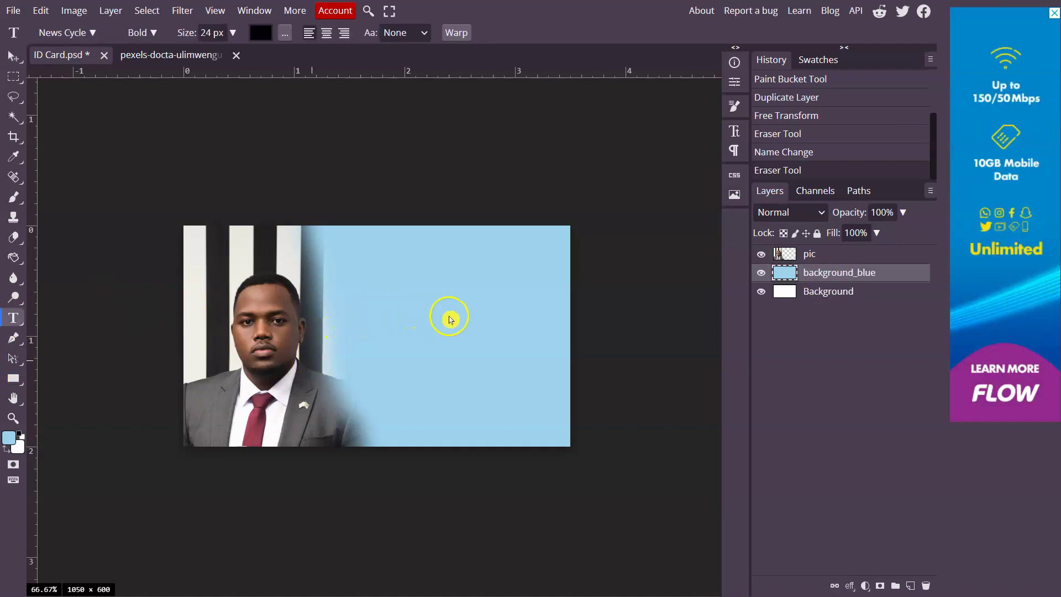
# Type the cardholder's name on the blue area and select the name text
pyautogui.click(389, 307)
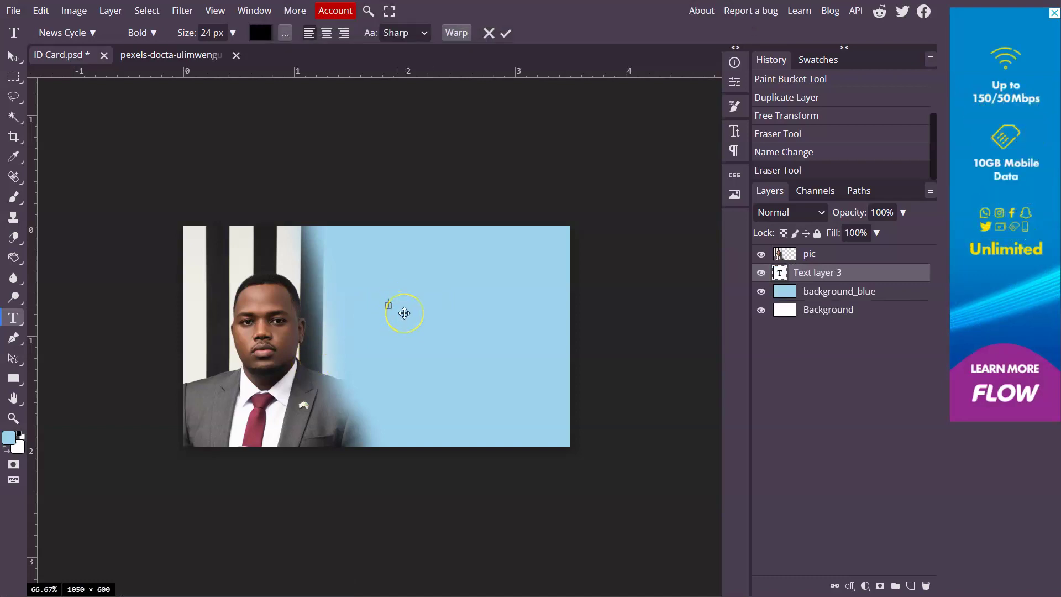
pyautogui.click(397, 311)
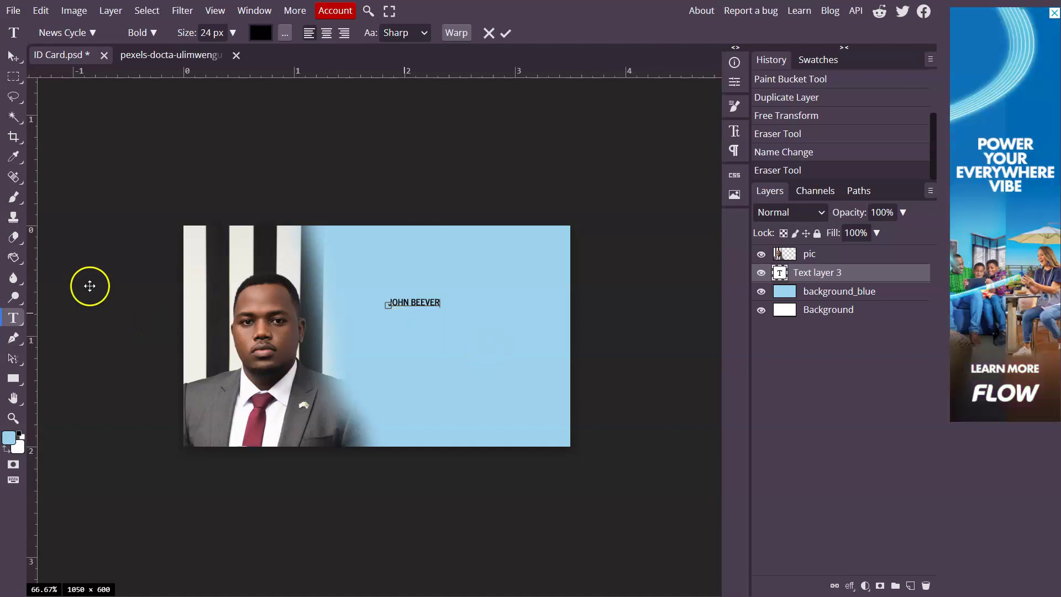
pyautogui.click(412, 311)
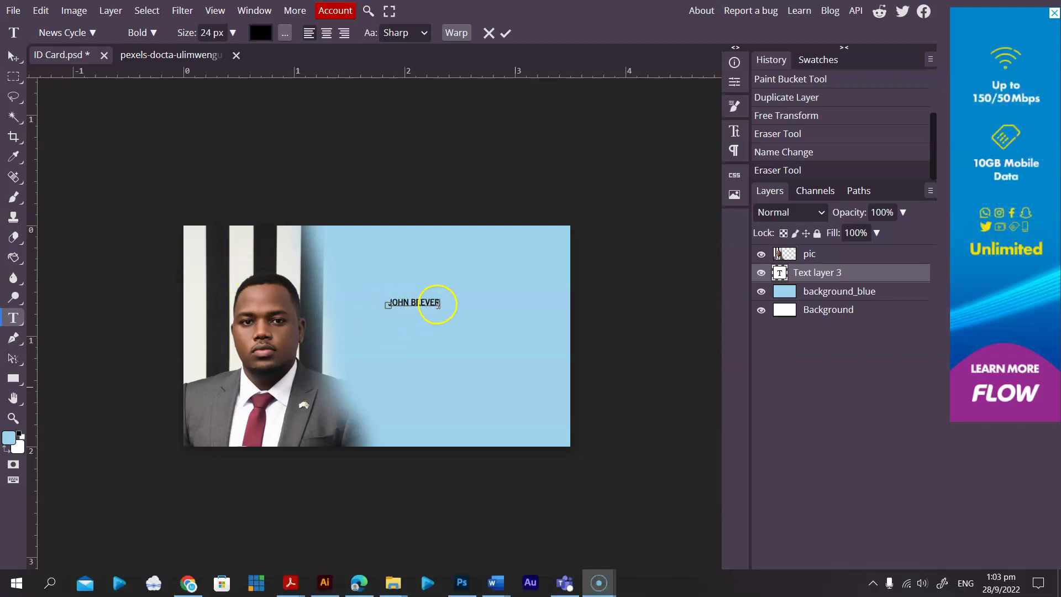
pyautogui.moveTo(438, 304); pyautogui.dragTo(387, 302)
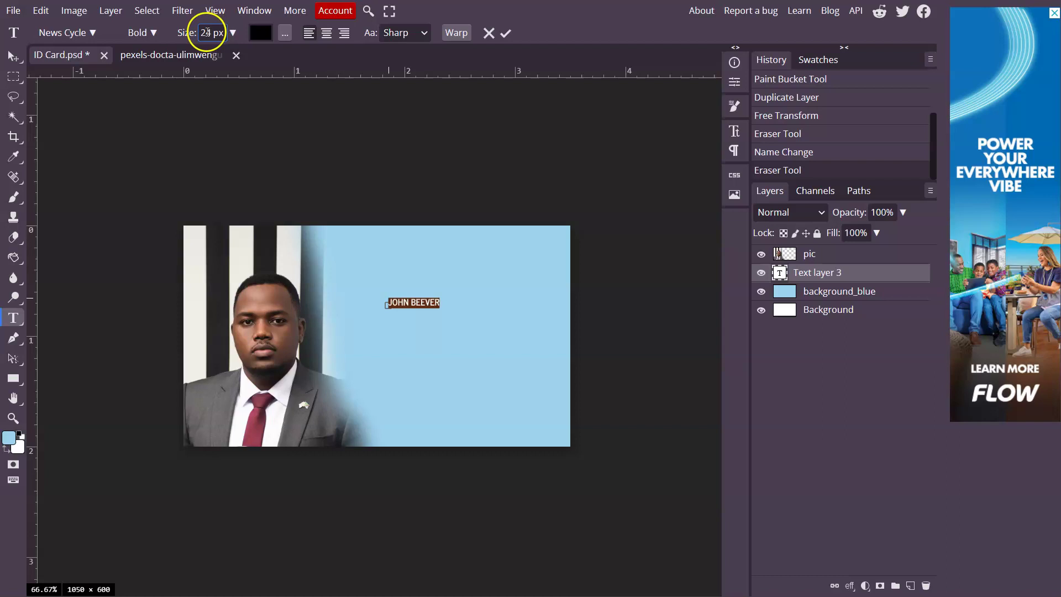
# Enlarge the name to 85 px, shift it left, and remove a stray V
pyautogui.click(234, 35)
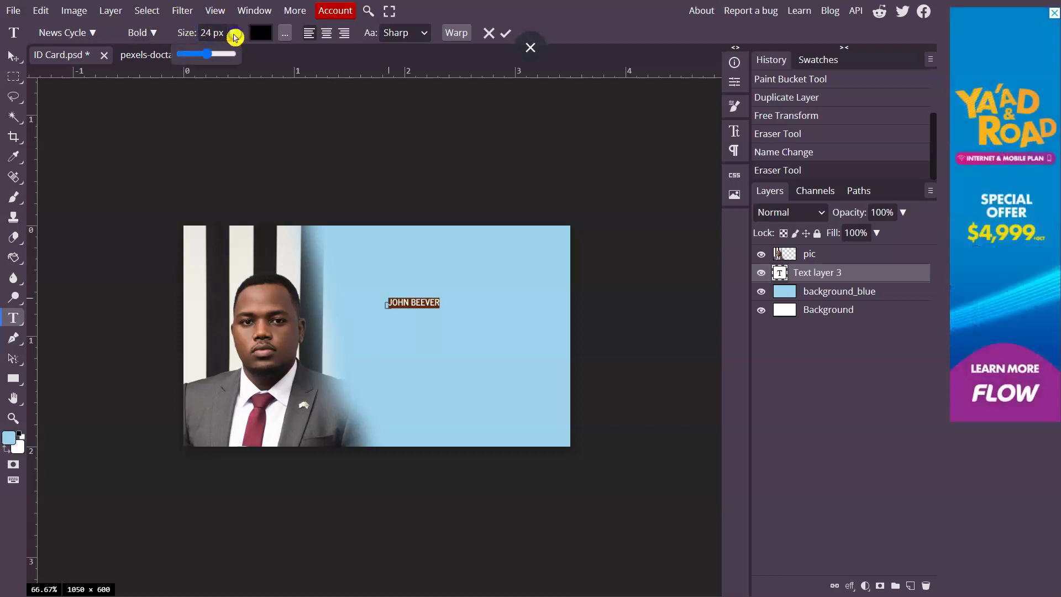
pyautogui.moveTo(209, 53); pyautogui.dragTo(198, 33)
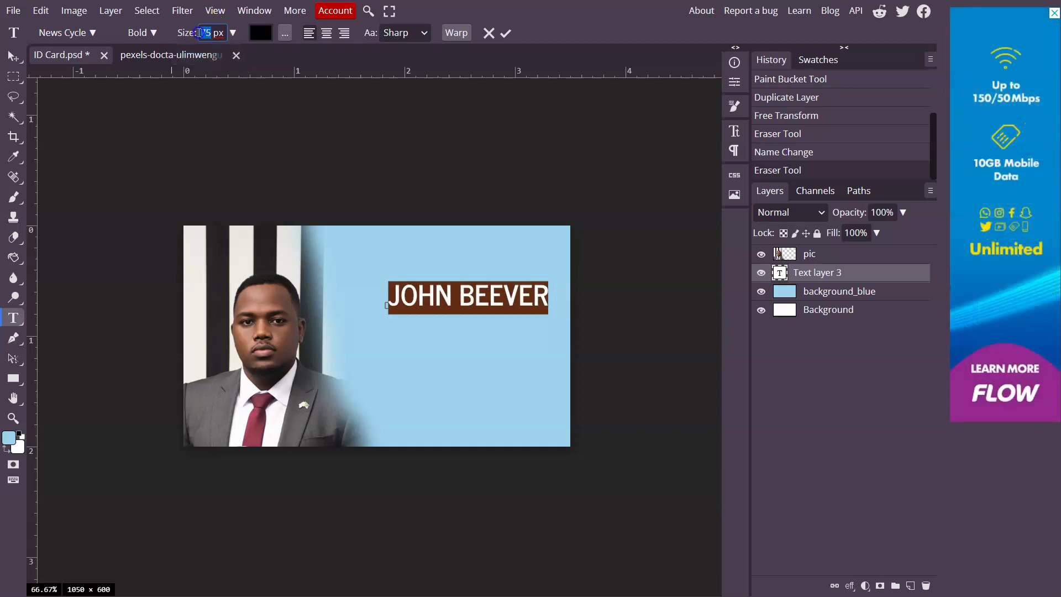
pyautogui.write('8')
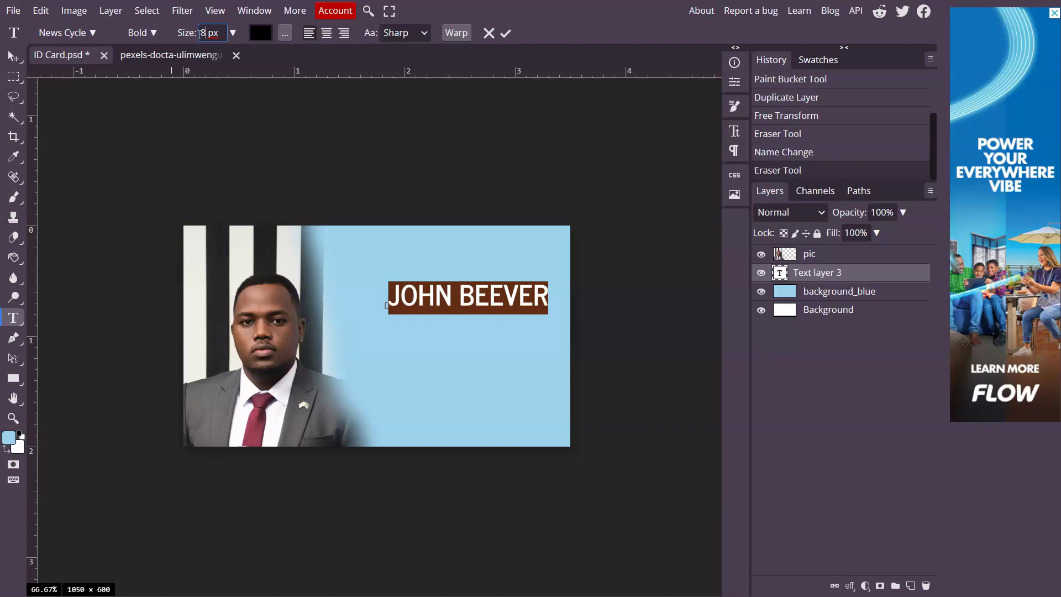
pyautogui.write('5')
pyautogui.click(468, 298)
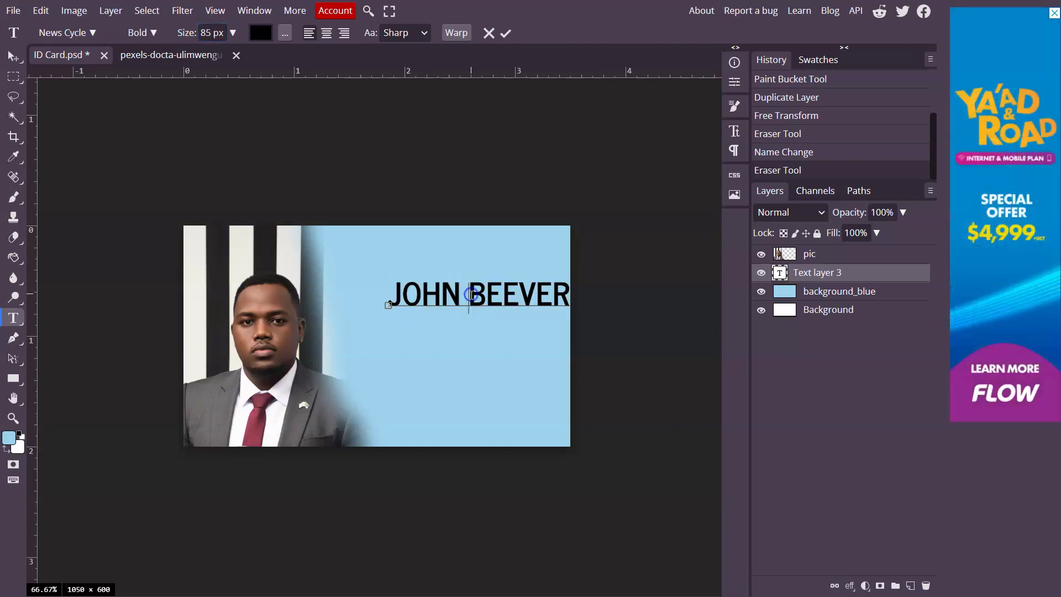
pyautogui.moveTo(469, 347); pyautogui.dragTo(439, 347)
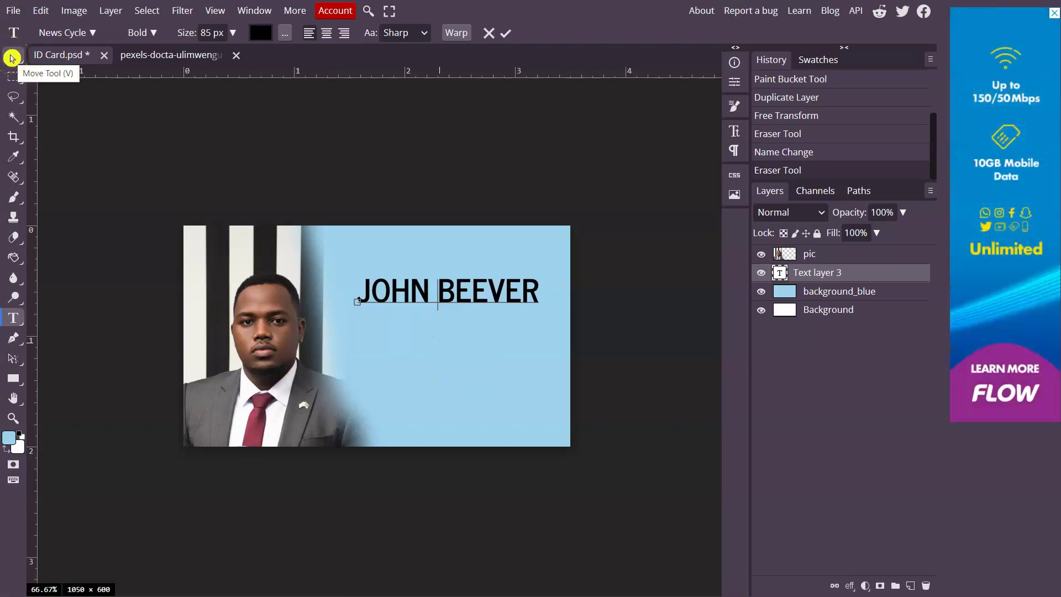
pyautogui.write('V')
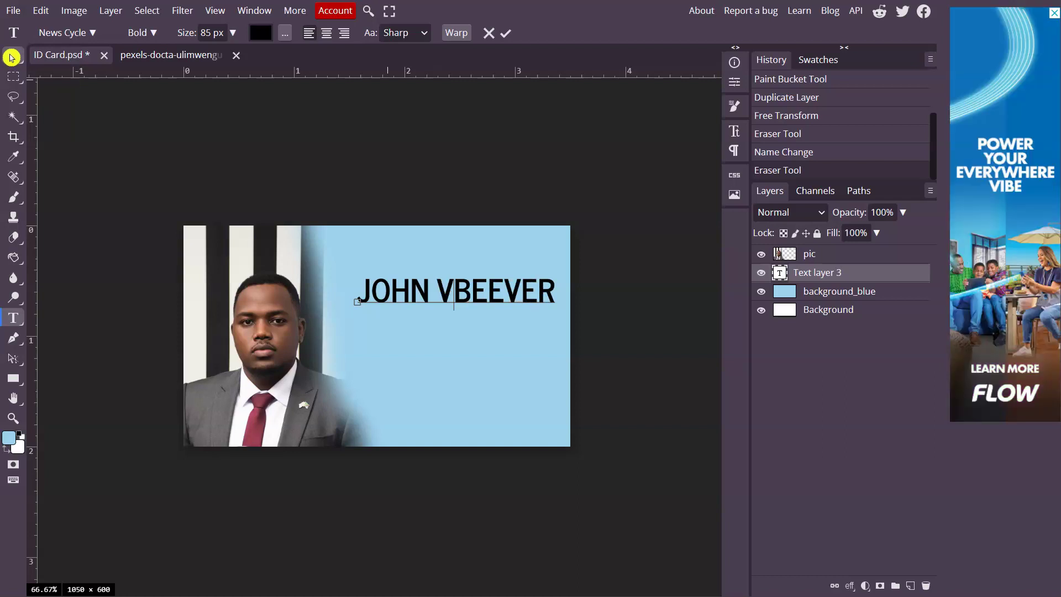
pyautogui.press('BackSpace')
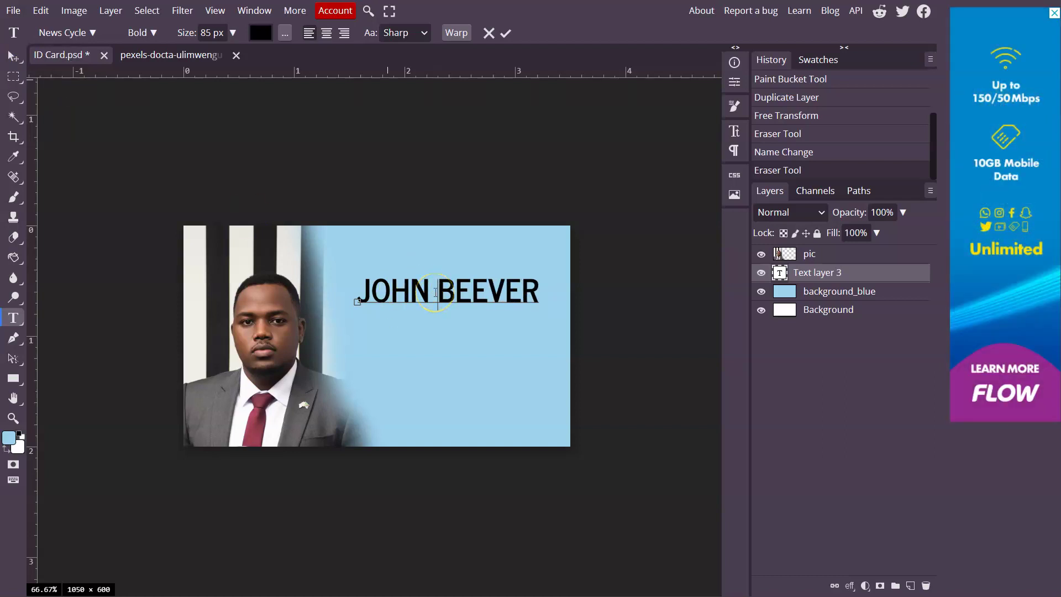
pyautogui.click(13, 56)
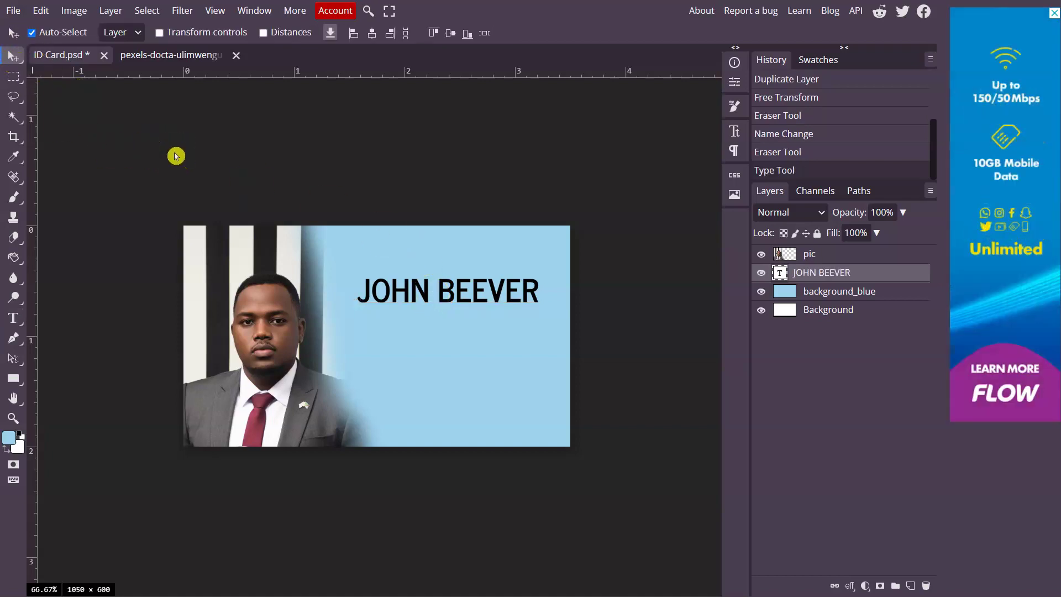
# Alt-drag the name line downward to duplicate it, then start editing the middle copy
pyautogui.moveTo(456, 289); pyautogui.dragTo(454, 300)
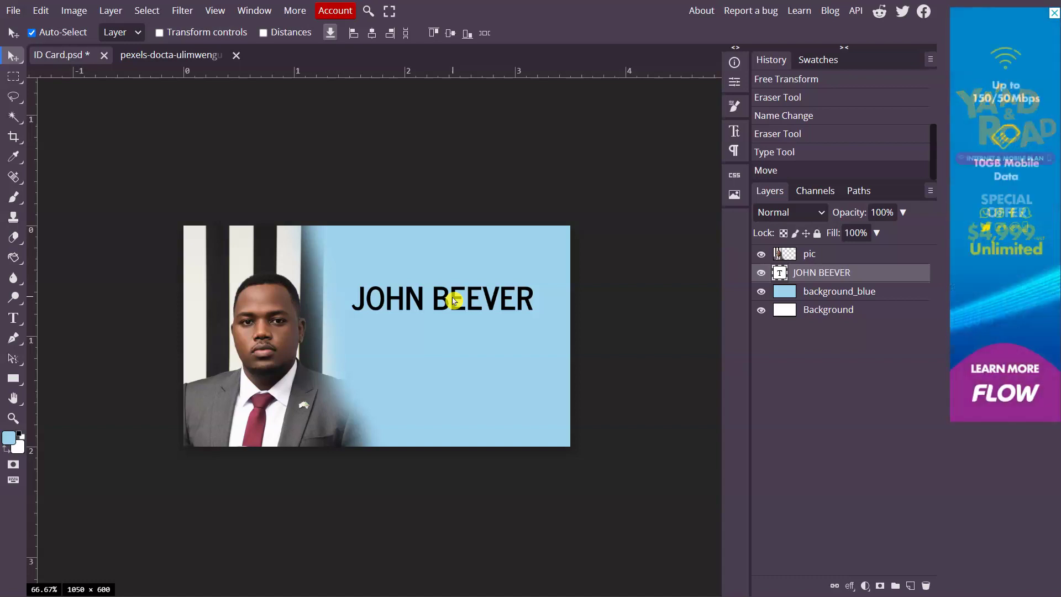
pyautogui.moveTo(454, 302); pyautogui.dragTo(451, 362)
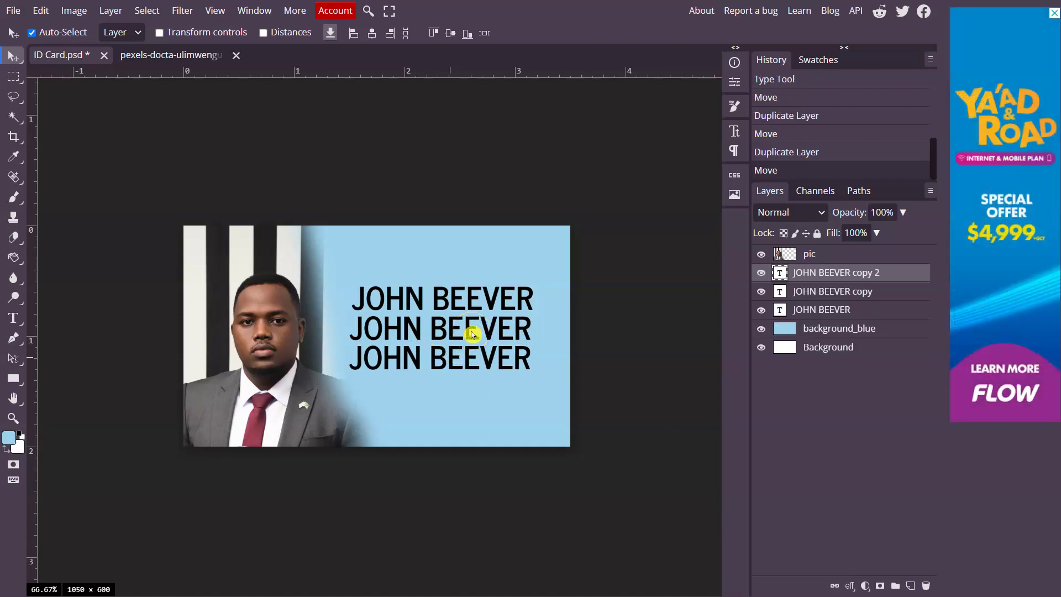
pyautogui.press('t')
pyautogui.click(472, 332)
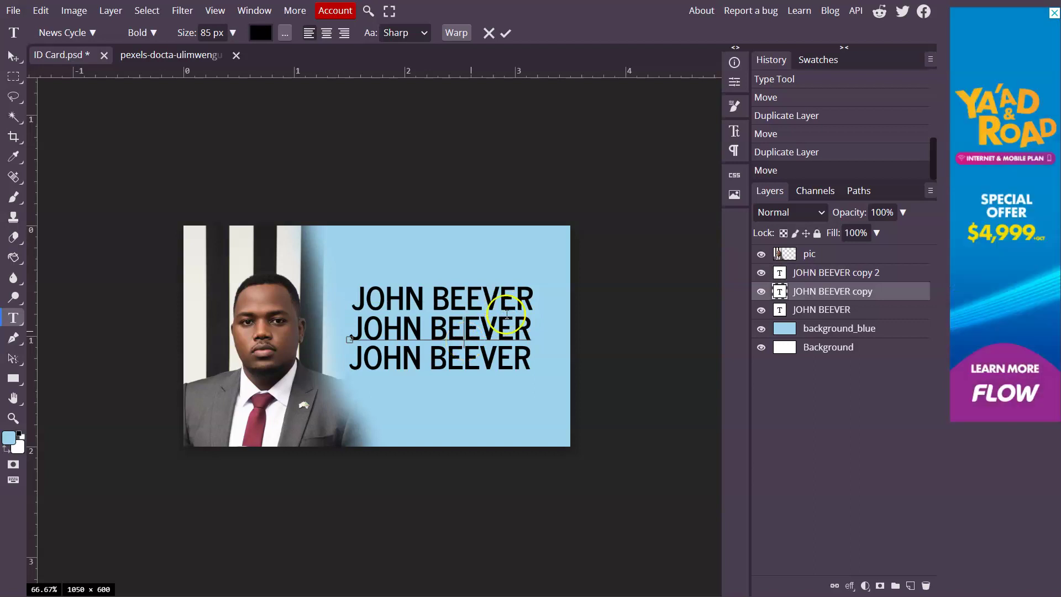
# Replace the middle line's text with LEGAL AID and select it
pyautogui.moveTo(527, 325); pyautogui.dragTo(346, 331)
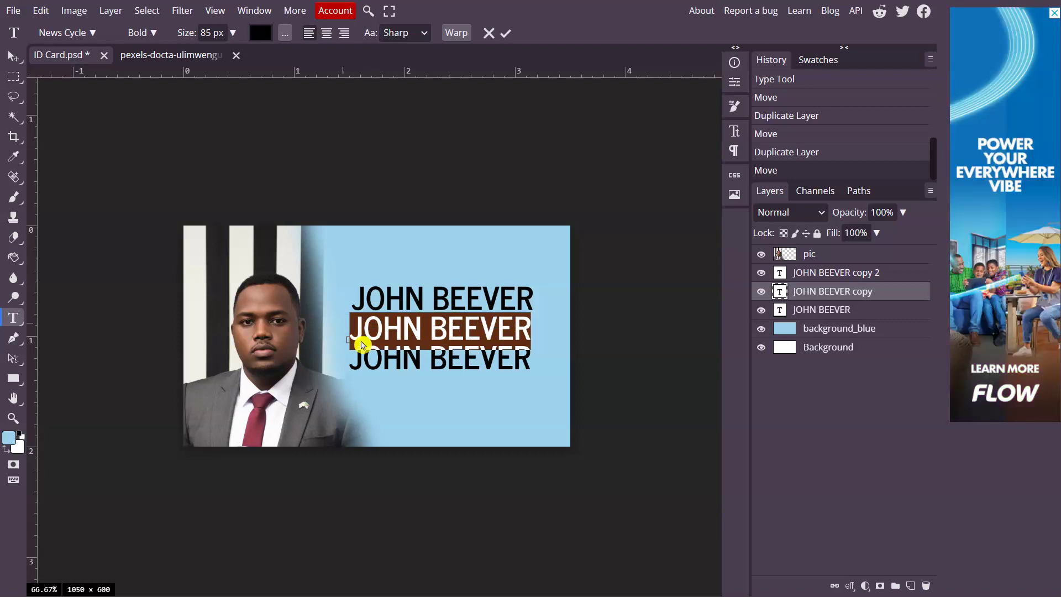
pyautogui.write('L')
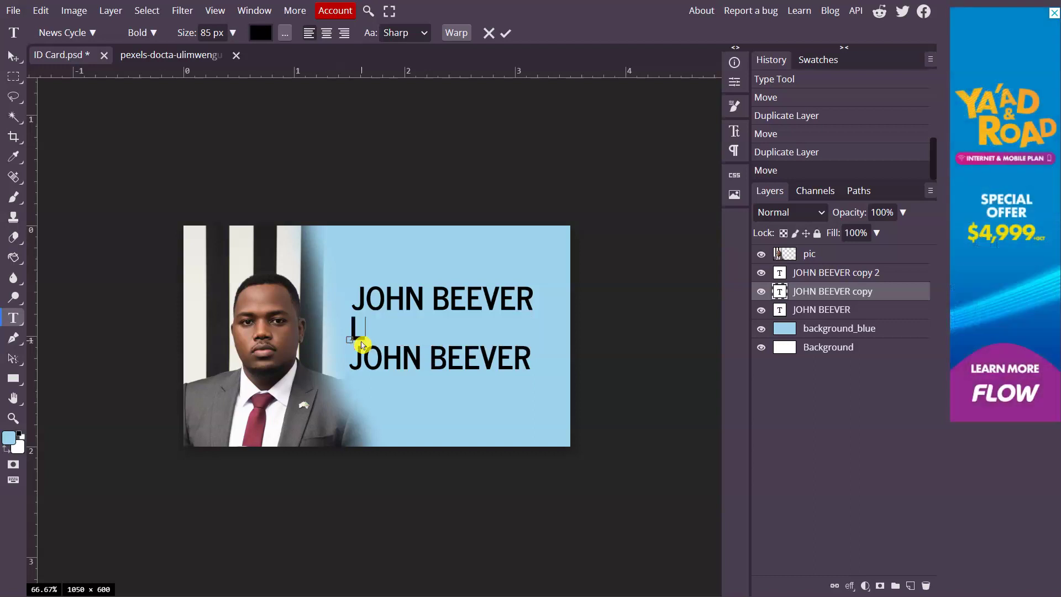
pyautogui.write('EGAL A')
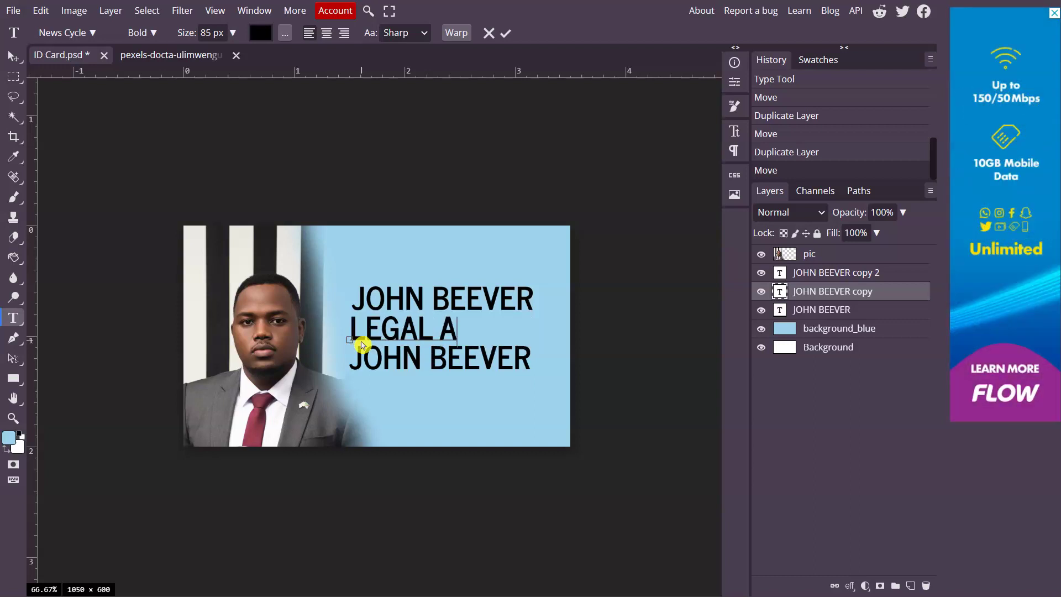
pyautogui.write('I')
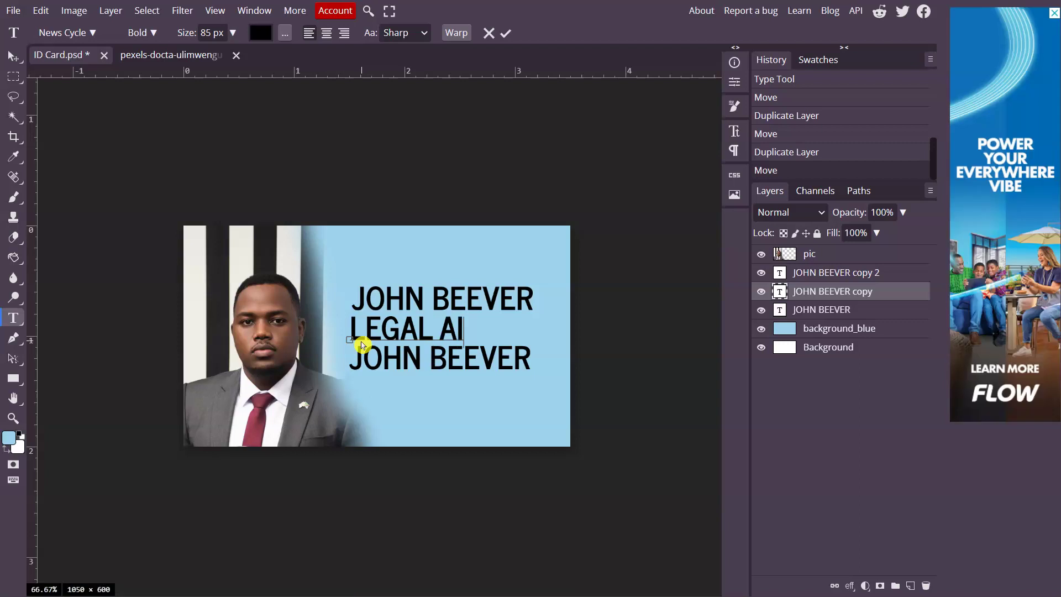
pyautogui.write('D')
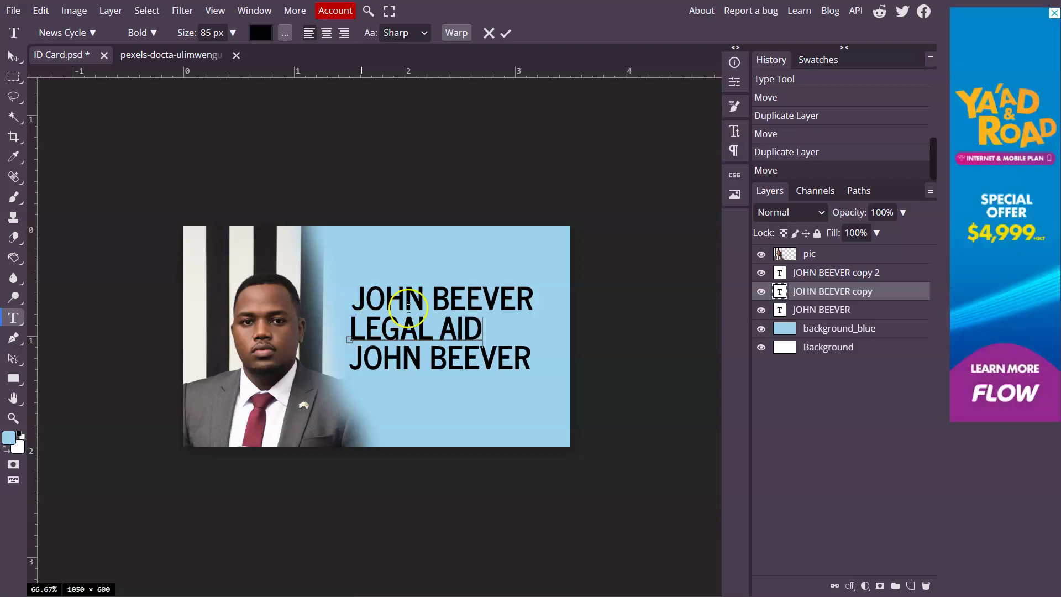
pyautogui.moveTo(482, 313); pyautogui.dragTo(245, 312)
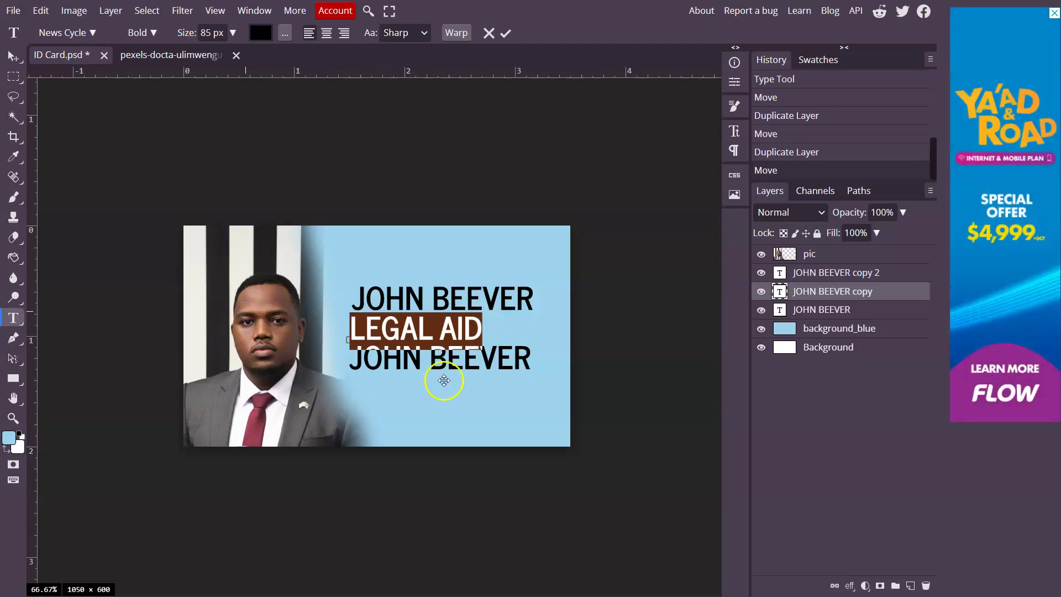
# Set LEGAL AID to 65 px, commit it, and nudge it slightly down-right
pyautogui.click(232, 33)
pyautogui.moveTo(227, 53)
pyautogui.mouseDown()
pyautogui.moveTo(207, 52)
pyautogui.moveTo(218, 61)
pyautogui.mouseUp()
pyautogui.click(375, 329)
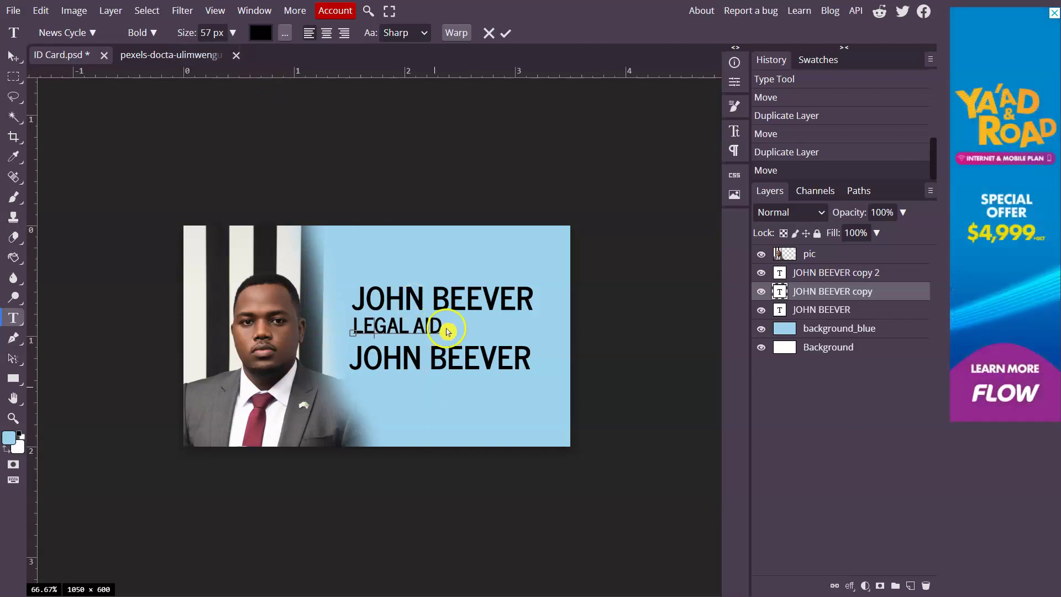
pyautogui.moveTo(440, 327); pyautogui.dragTo(331, 326)
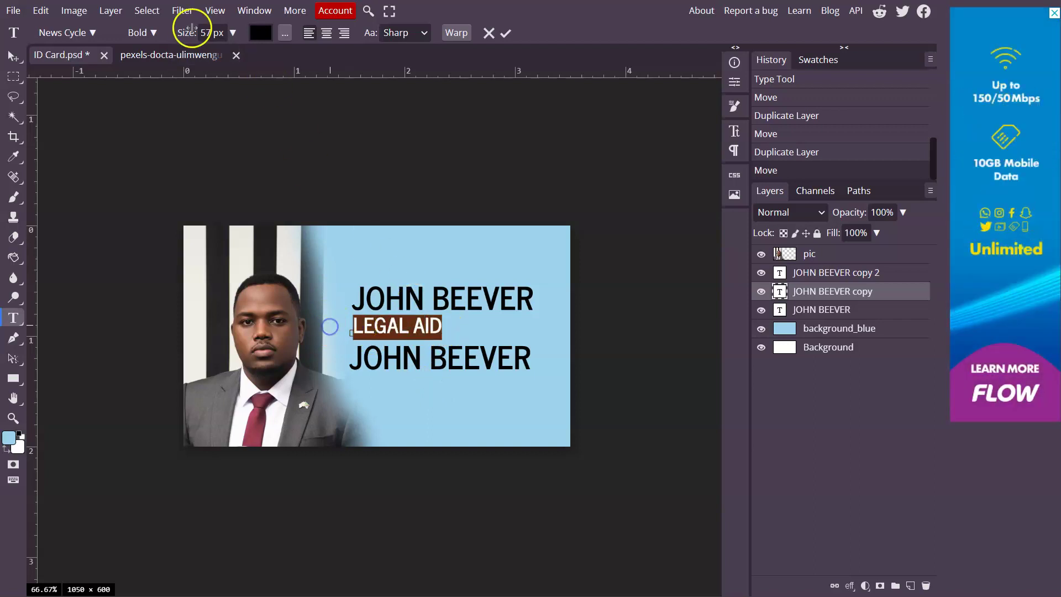
pyautogui.click(218, 40)
pyautogui.write('65')
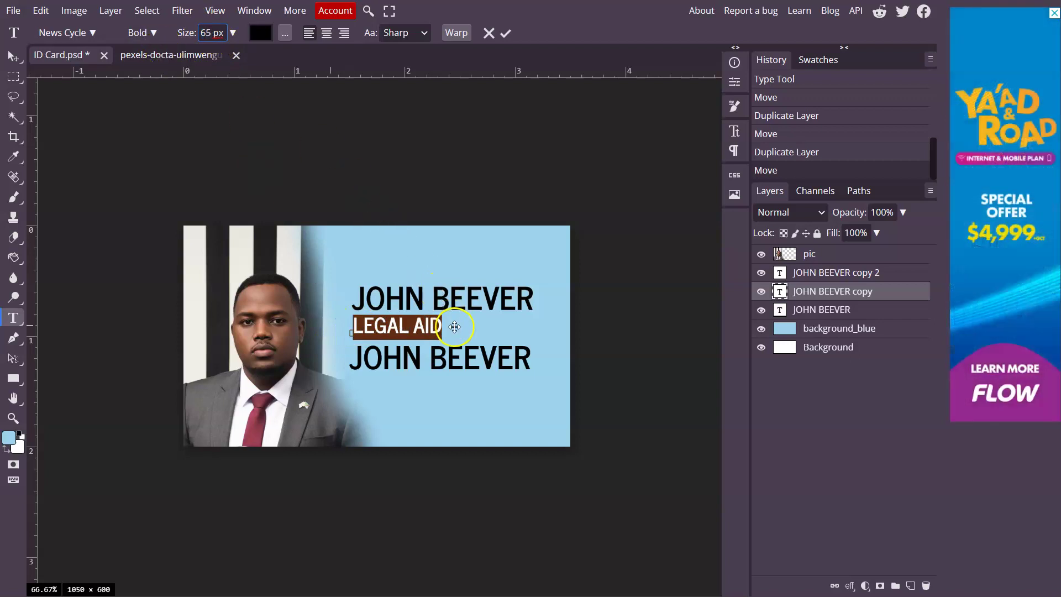
pyautogui.click(13, 61)
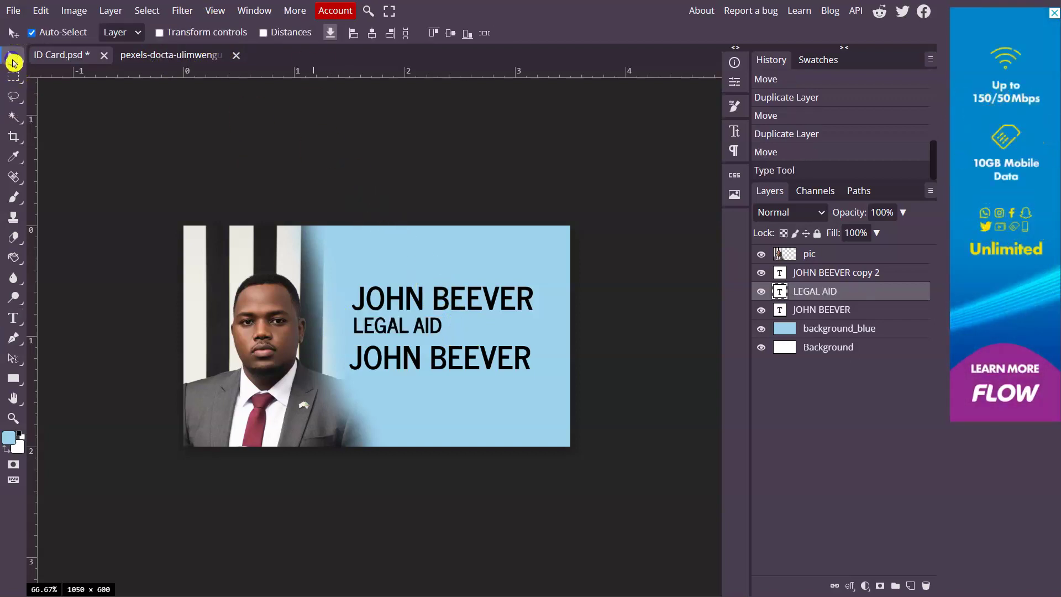
pyautogui.click(474, 367)
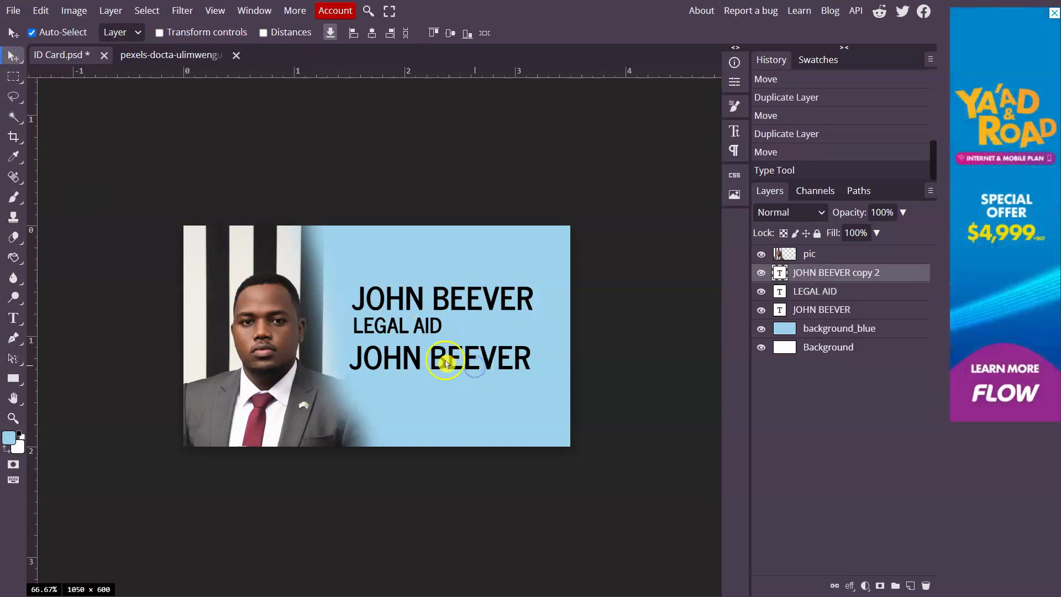
pyautogui.moveTo(450, 330); pyautogui.dragTo(452, 332)
pyautogui.click(432, 361)
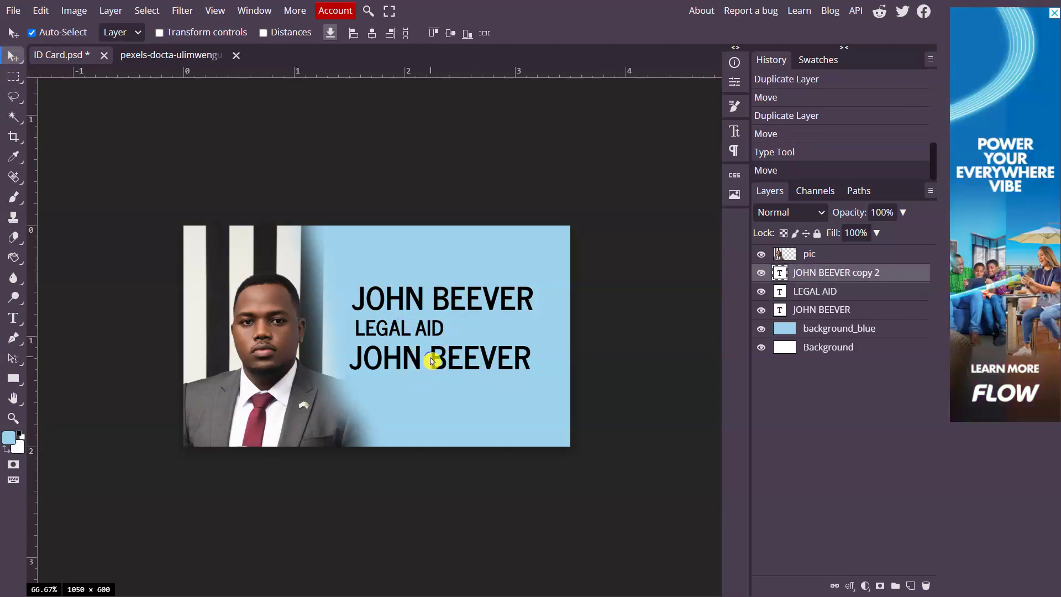
# Select the bottom line's text and reduce its size to 36 px
pyautogui.doubleClick(430, 359)
pyautogui.click(519, 357)
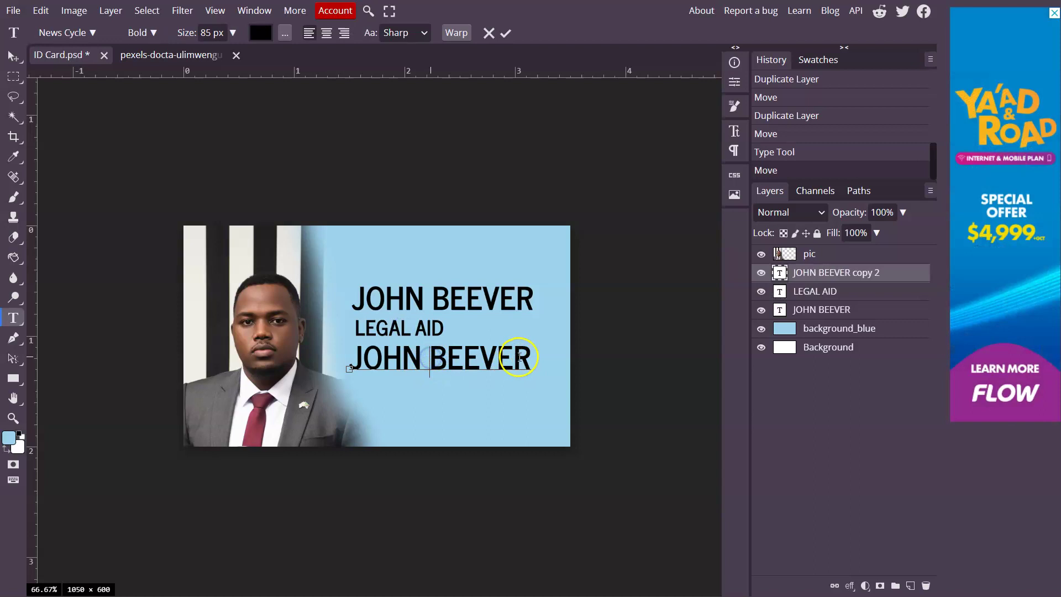
pyautogui.moveTo(524, 358); pyautogui.dragTo(276, 362)
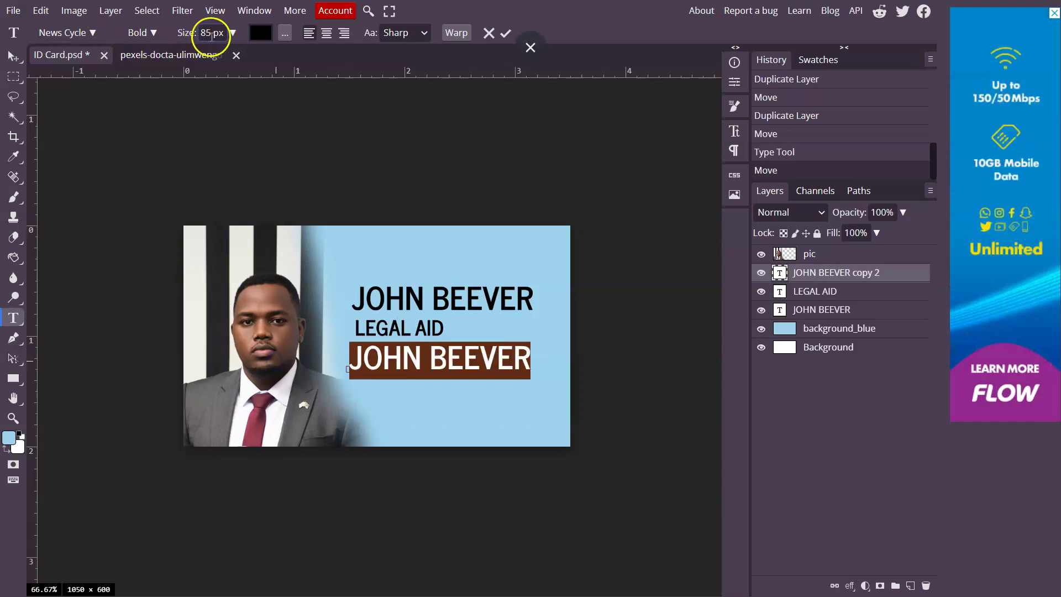
pyautogui.click(232, 32)
pyautogui.moveTo(232, 54)
pyautogui.mouseDown()
pyautogui.moveTo(204, 53)
pyautogui.moveTo(212, 59)
pyautogui.mouseUp()
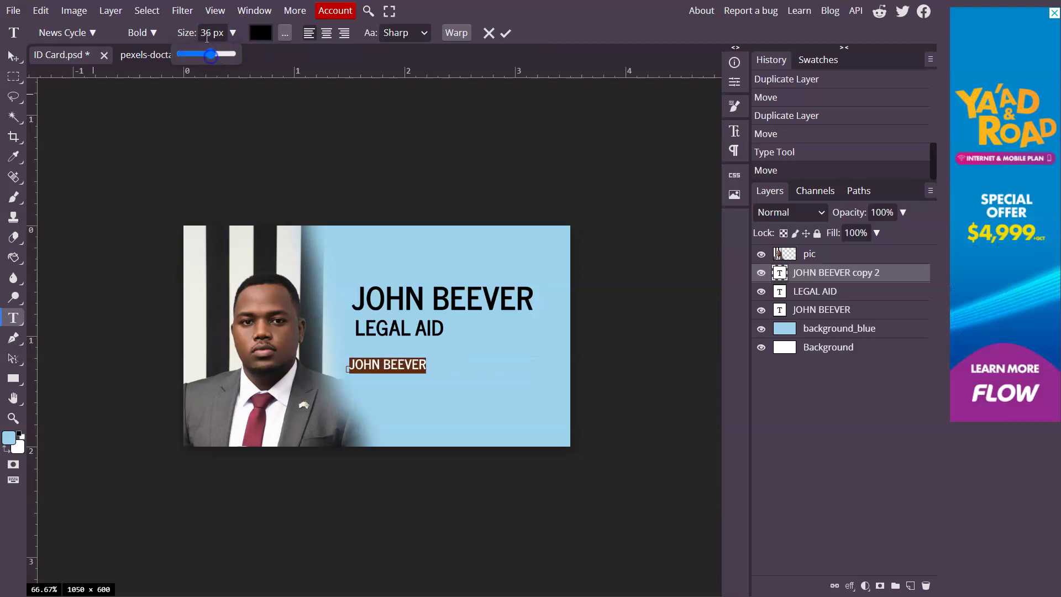
pyautogui.doubleClick(209, 33)
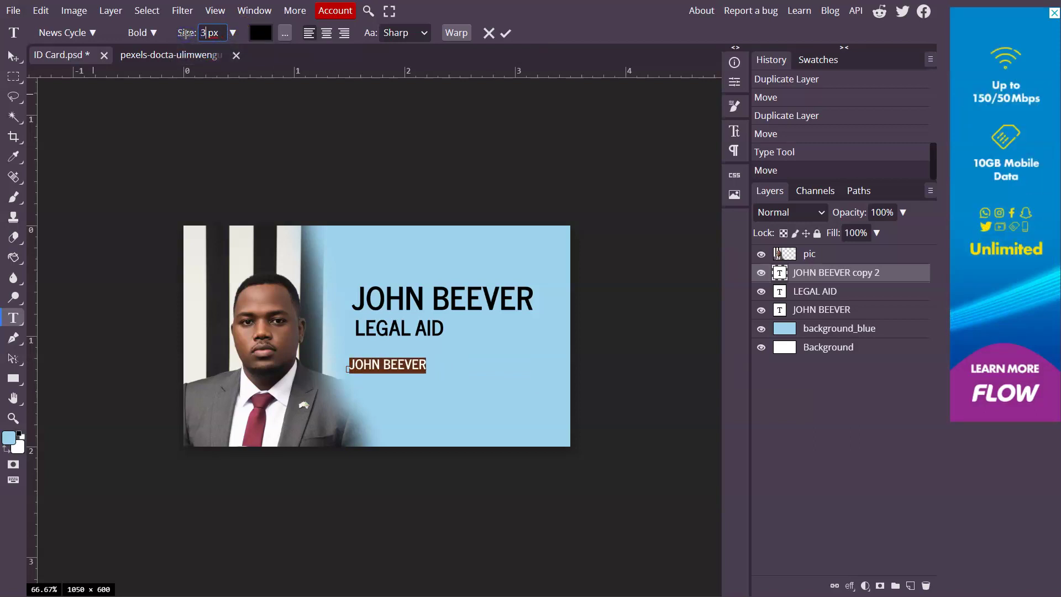
# Change the bottom line to read JOHNSON & JOHNSON. and commit it
pyautogui.click(398, 363)
pyautogui.moveTo(430, 391); pyautogui.dragTo(382, 347)
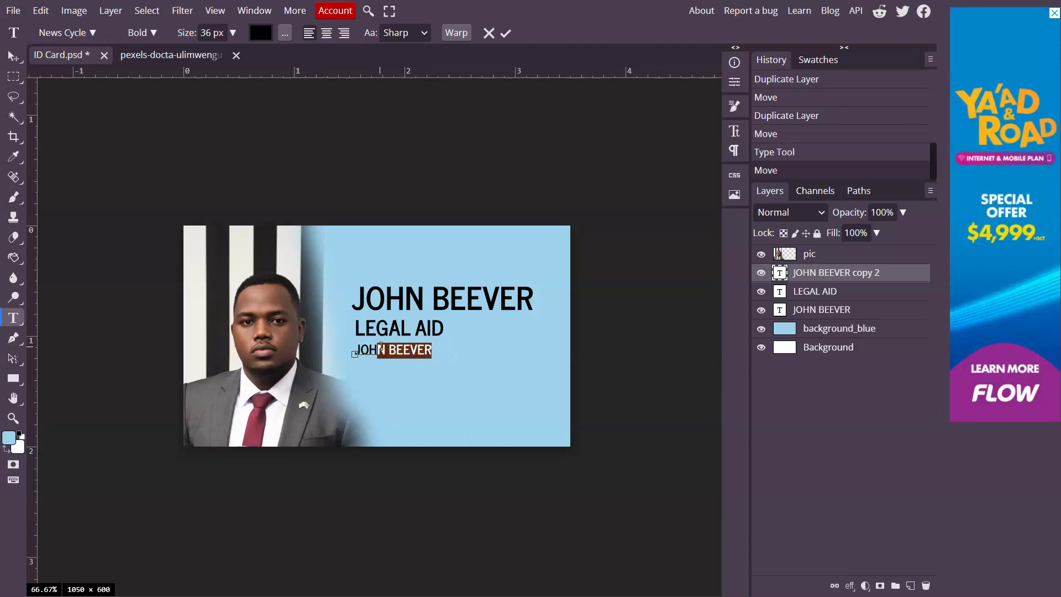
pyautogui.press('BackSpace')
pyautogui.press('BackSpace')
pyautogui.write('HNSON ')
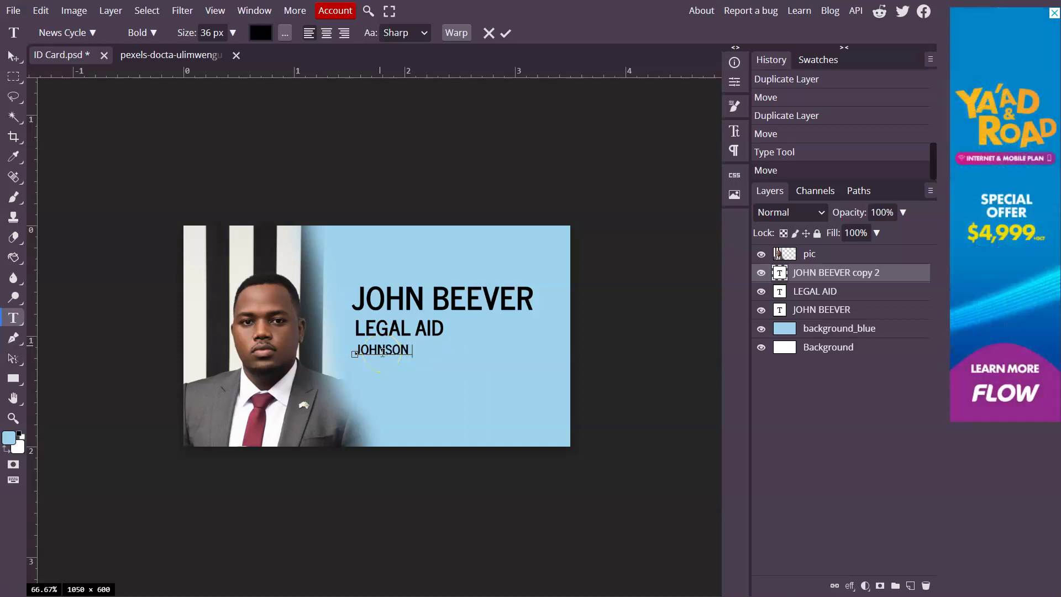
pyautogui.write('& JOHNSON')
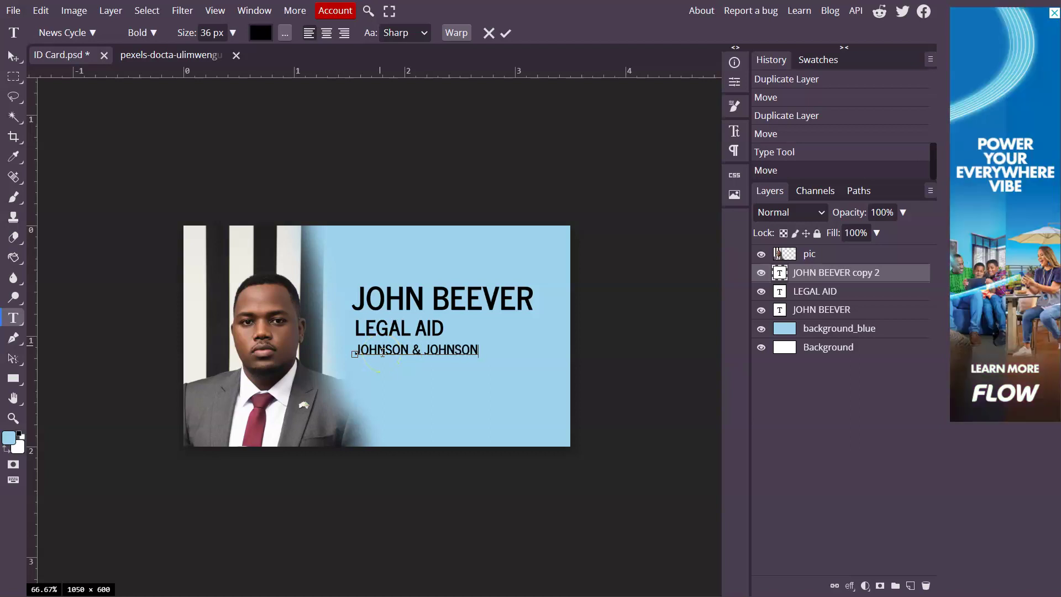
pyautogui.click(684, 506)
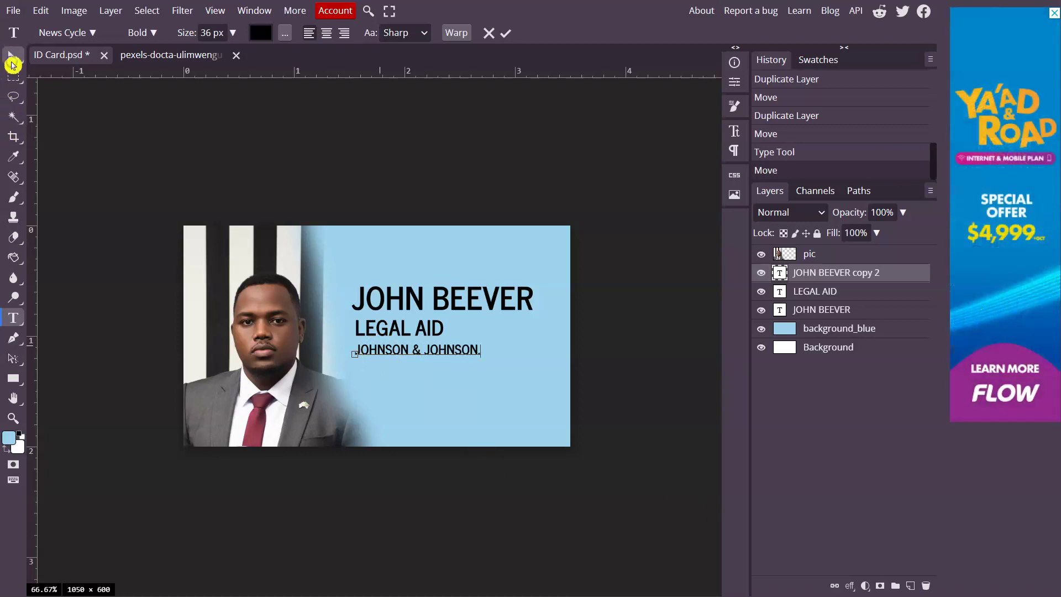
pyautogui.click(13, 56)
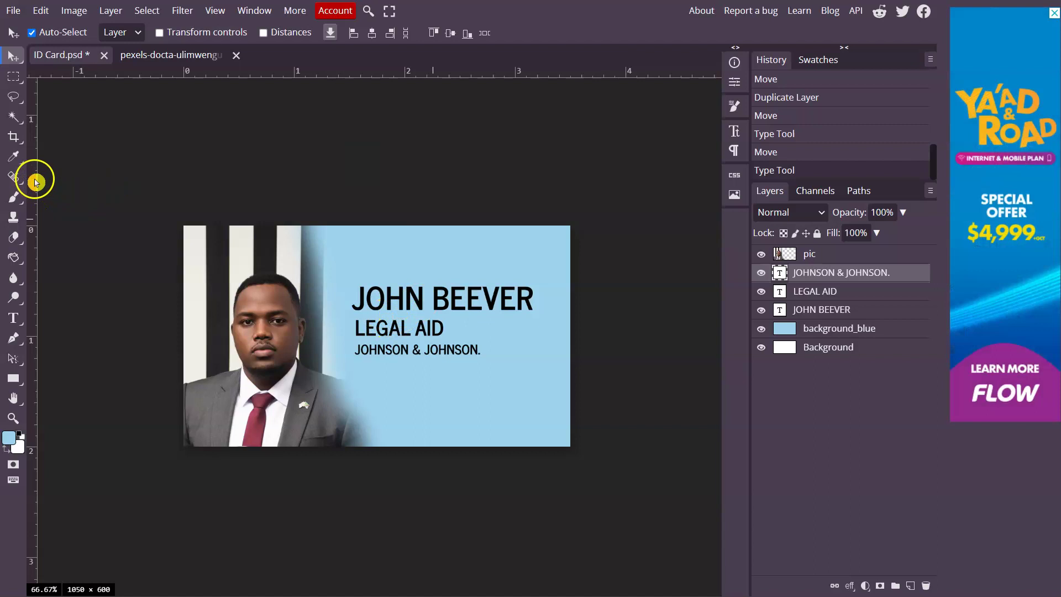
# Place a vertical guide at the text's left edge and snap the name line to it
pyautogui.moveTo(34, 183); pyautogui.dragTo(356, 227)
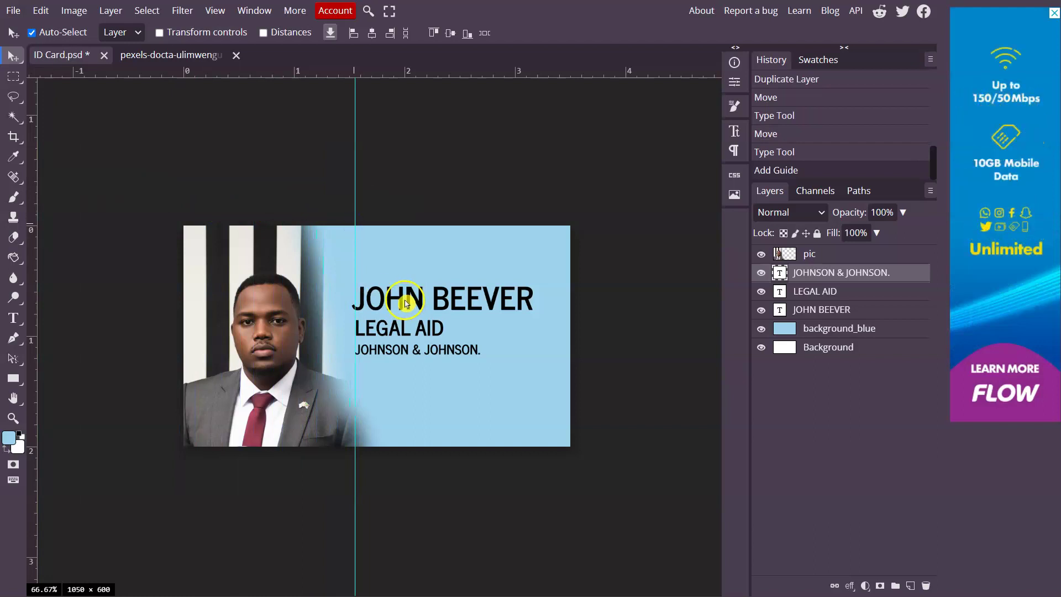
pyautogui.moveTo(402, 303); pyautogui.dragTo(390, 330)
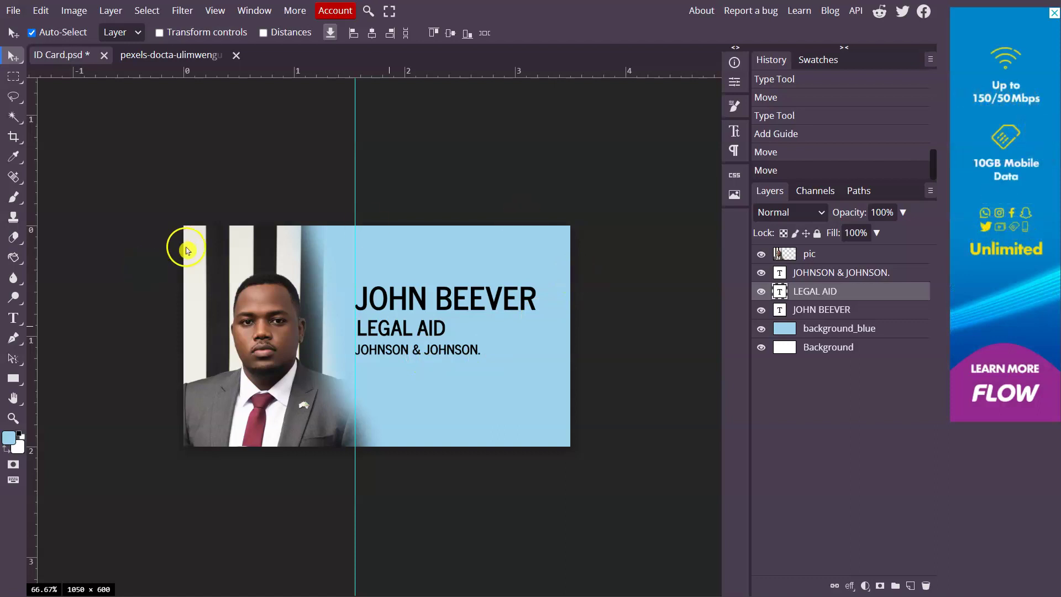
pyautogui.click(13, 11)
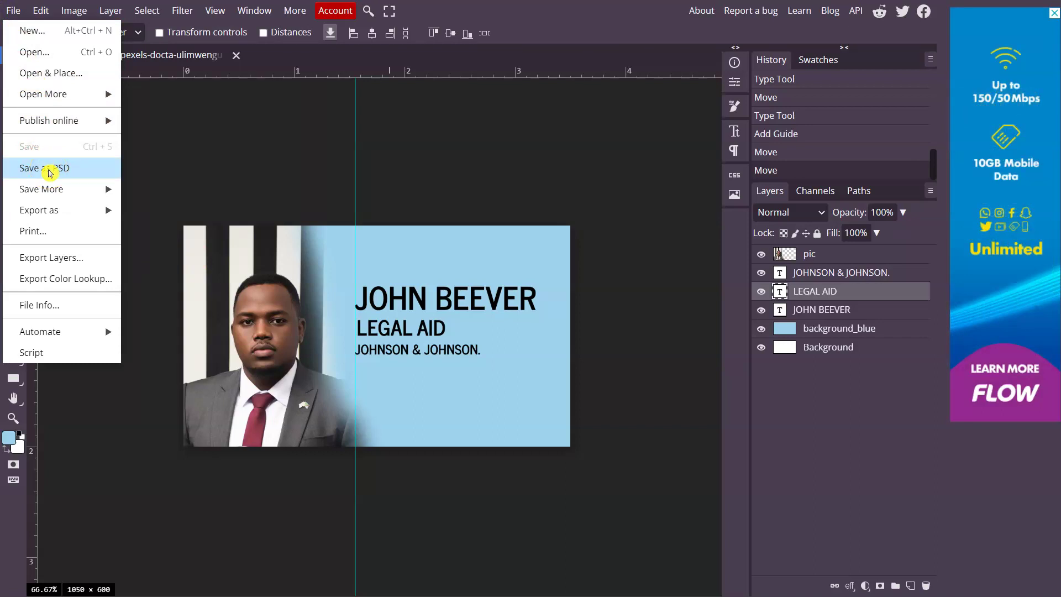
# Save the card as a PSD in Pictures, appending the cardholder's name to the 'ID Card' file name
pyautogui.click(50, 171)
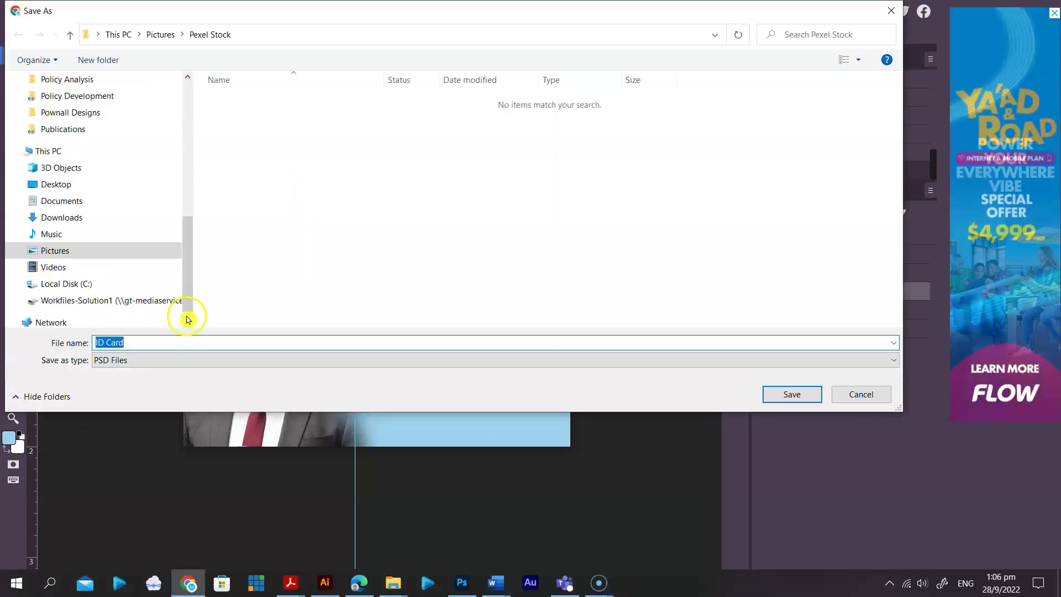
pyautogui.click(176, 342)
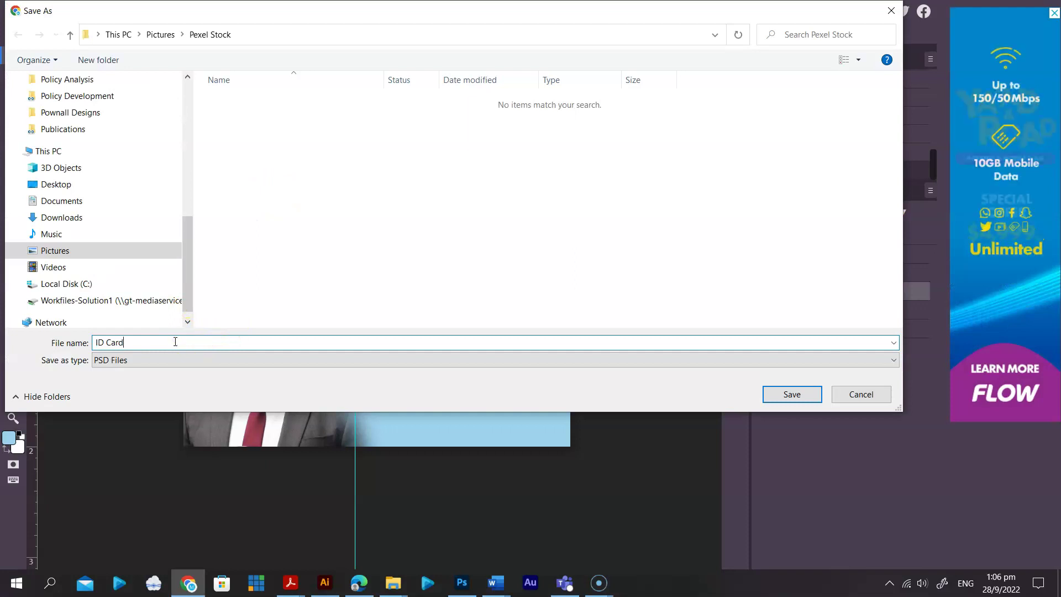
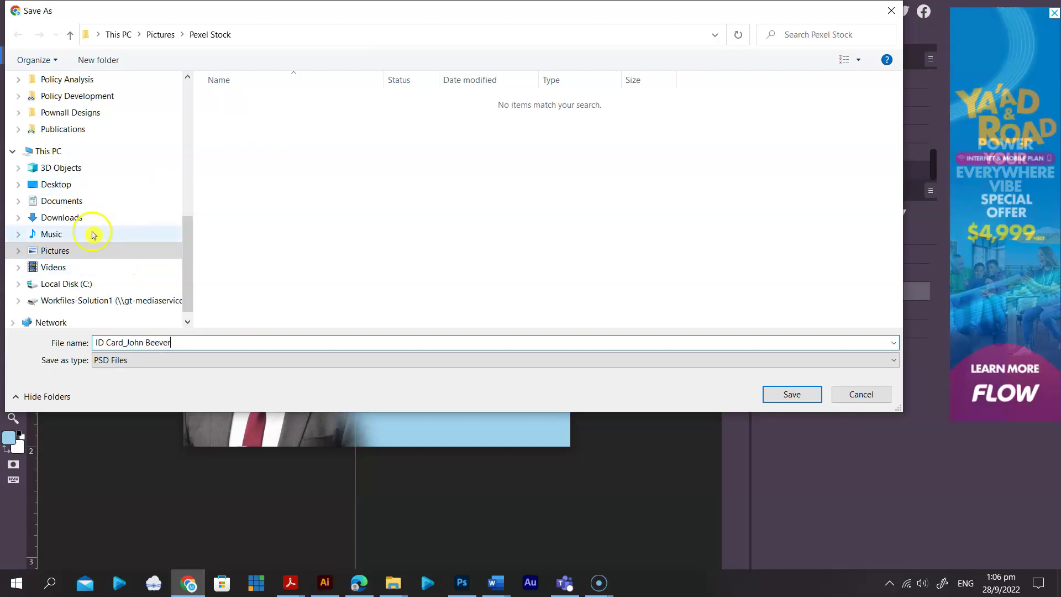
pyautogui.click(146, 34)
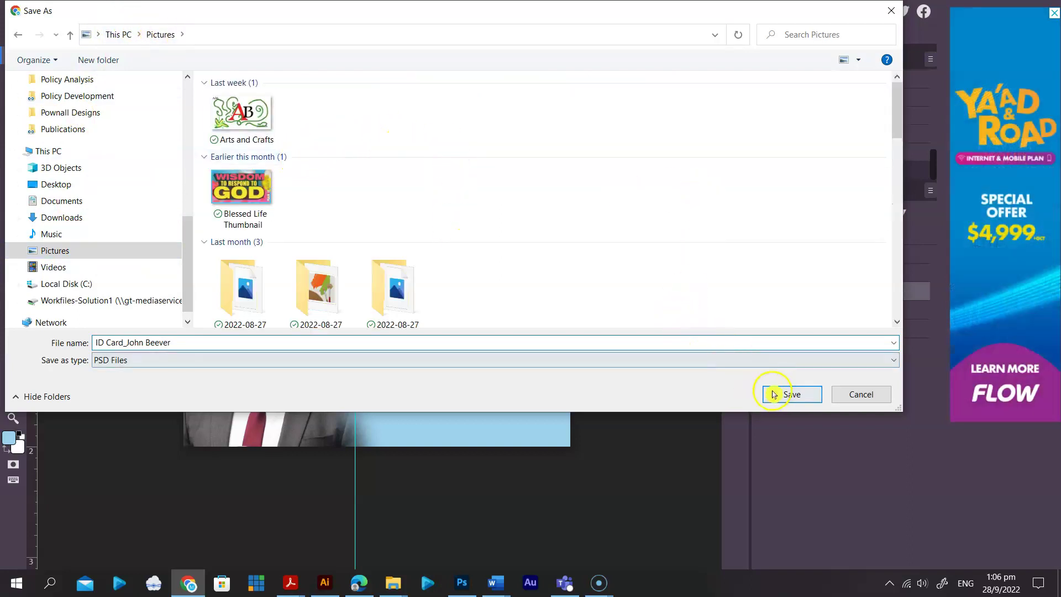
pyautogui.click(792, 394)
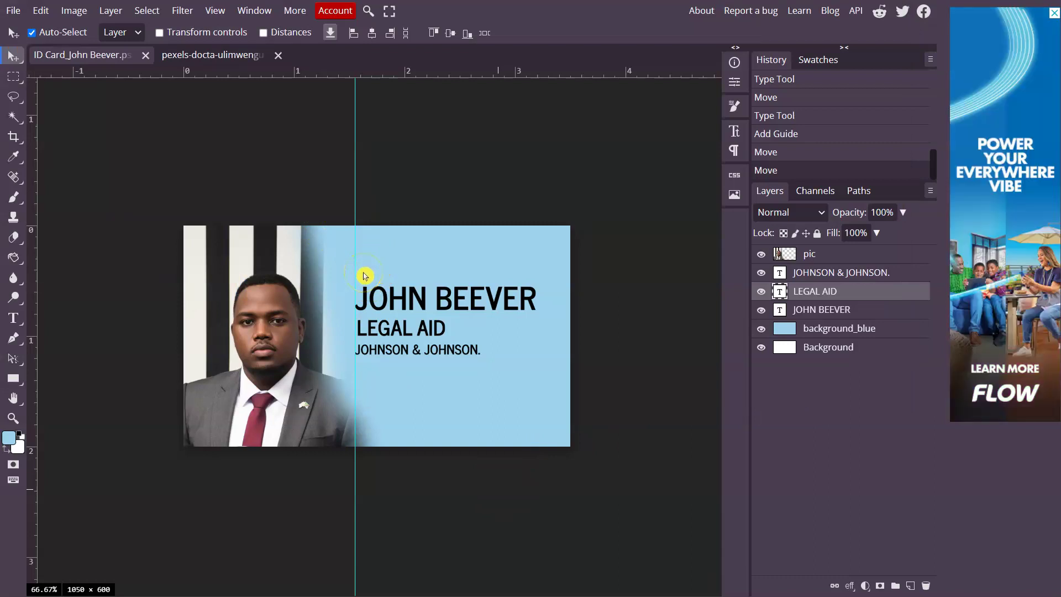
# Draw a rectangular selection over the portrait with Rectangle Select
pyautogui.click(327, 272)
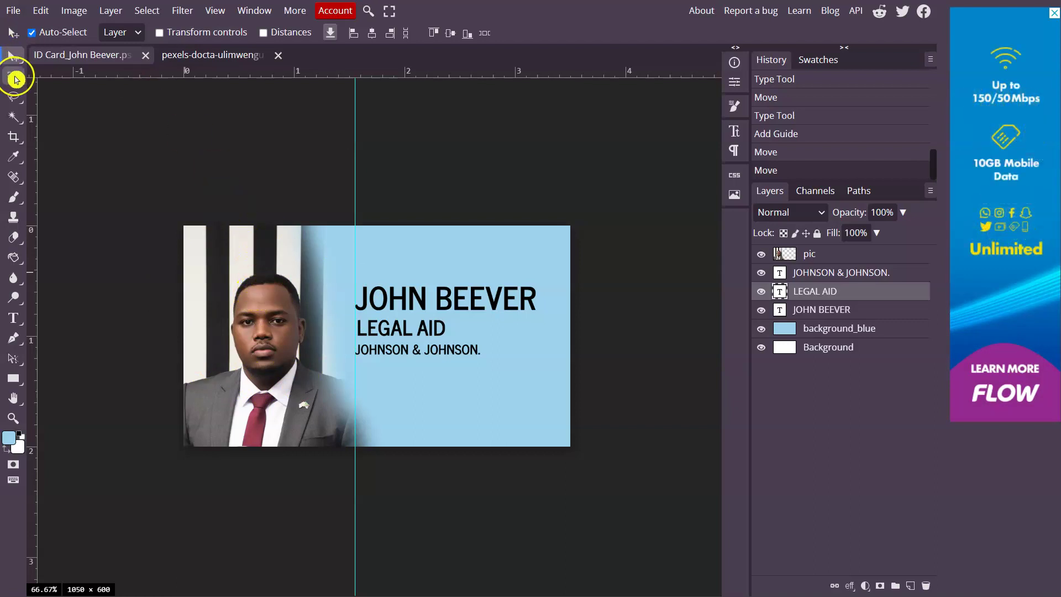
pyautogui.rightClick(14, 76)
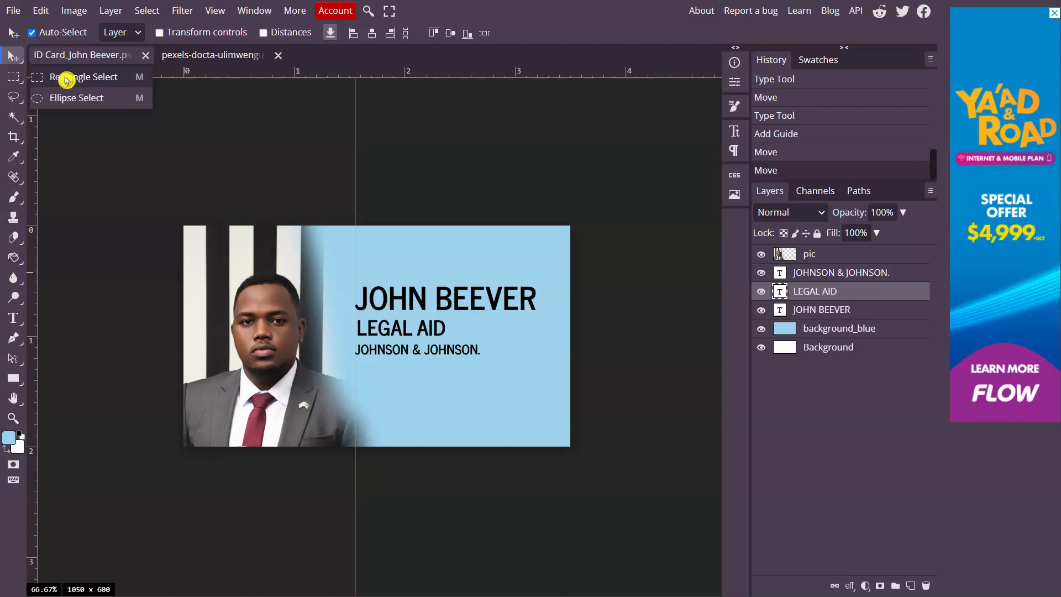
pyautogui.click(65, 80)
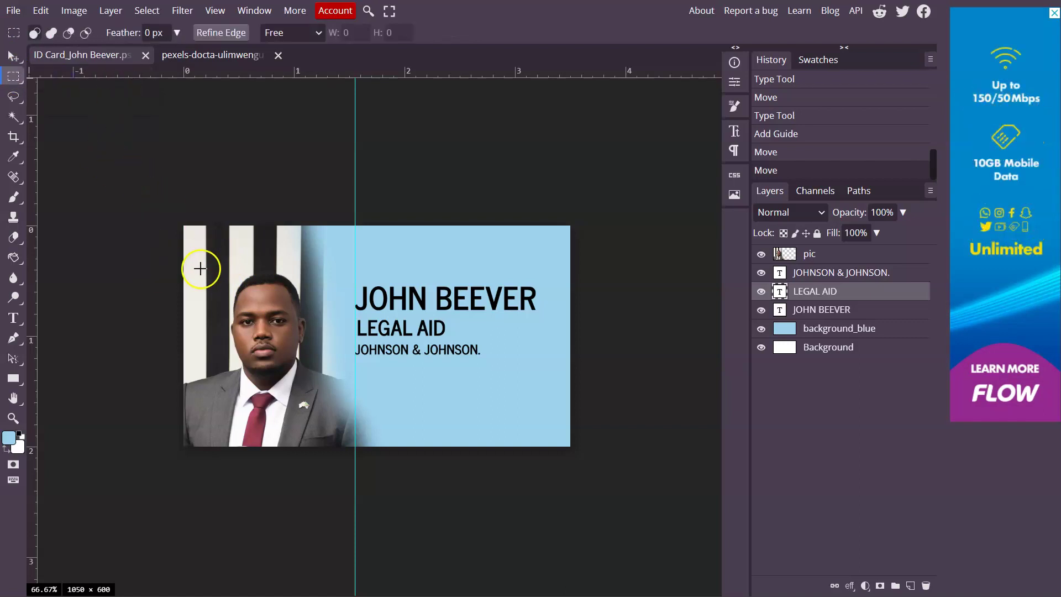
pyautogui.moveTo(202, 253); pyautogui.dragTo(339, 427)
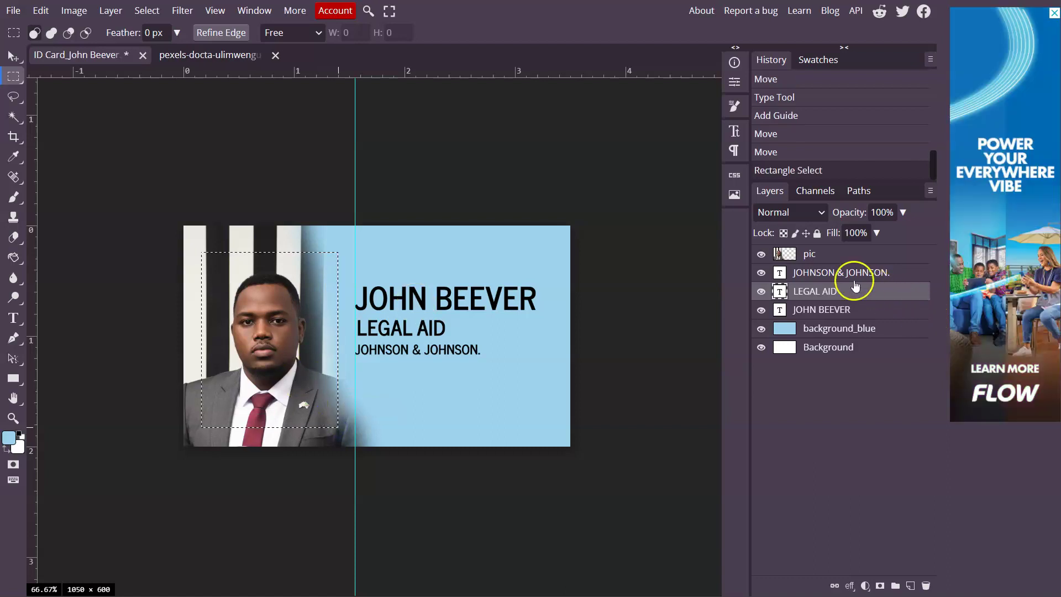
# Erase the selected area on the pic layer, then step backward to restore the photo
pyautogui.click(825, 255)
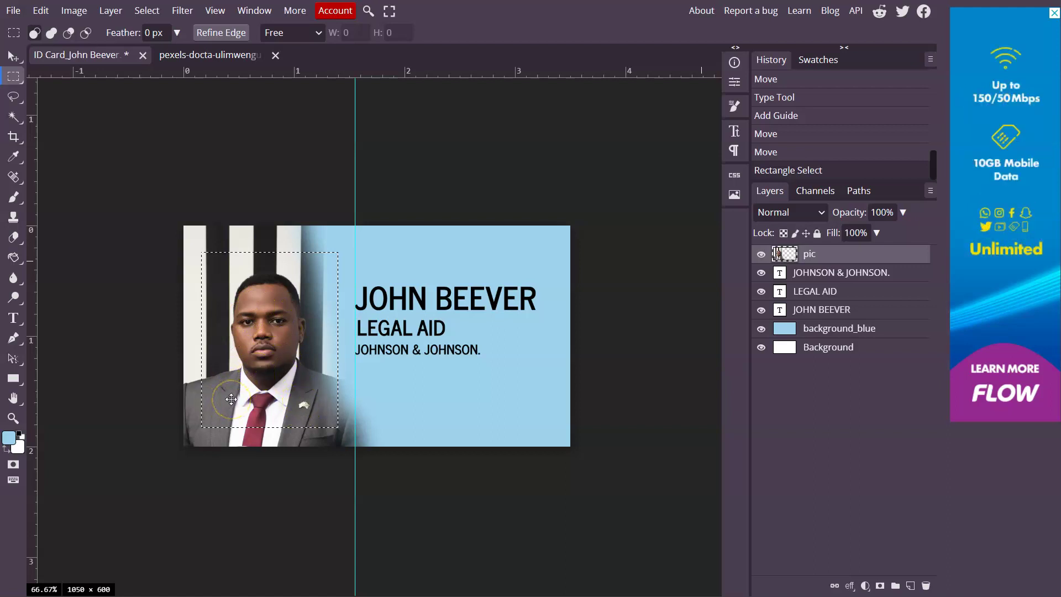
pyautogui.press('Delete')
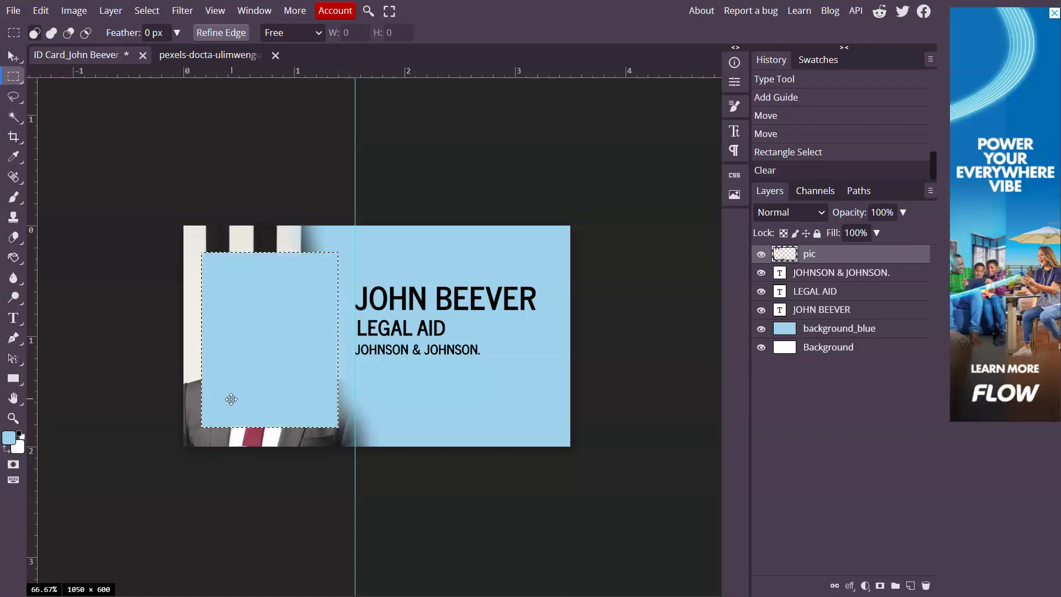
pyautogui.click(41, 11)
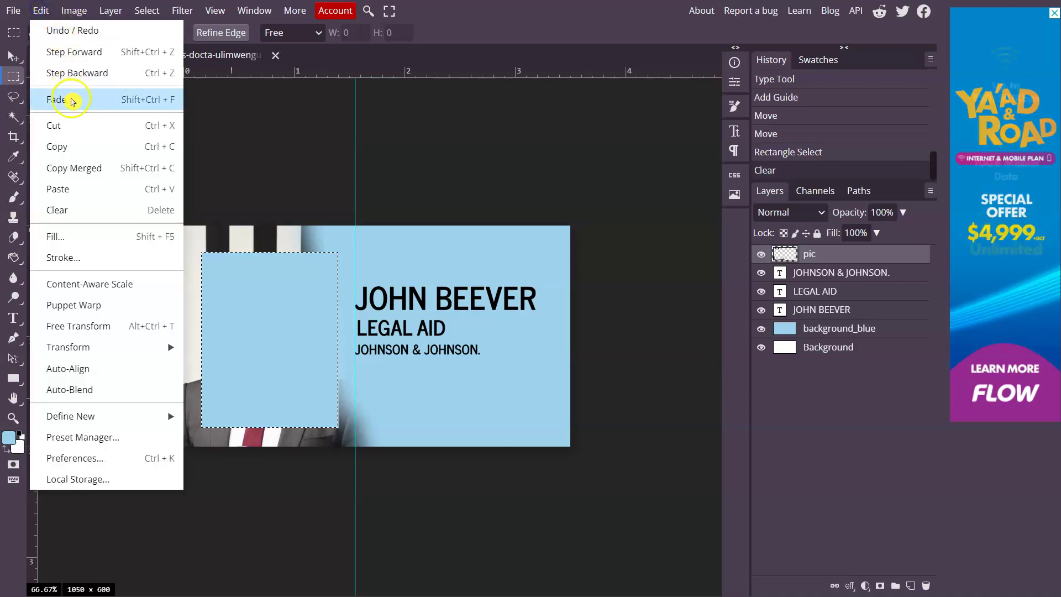
pyautogui.click(87, 38)
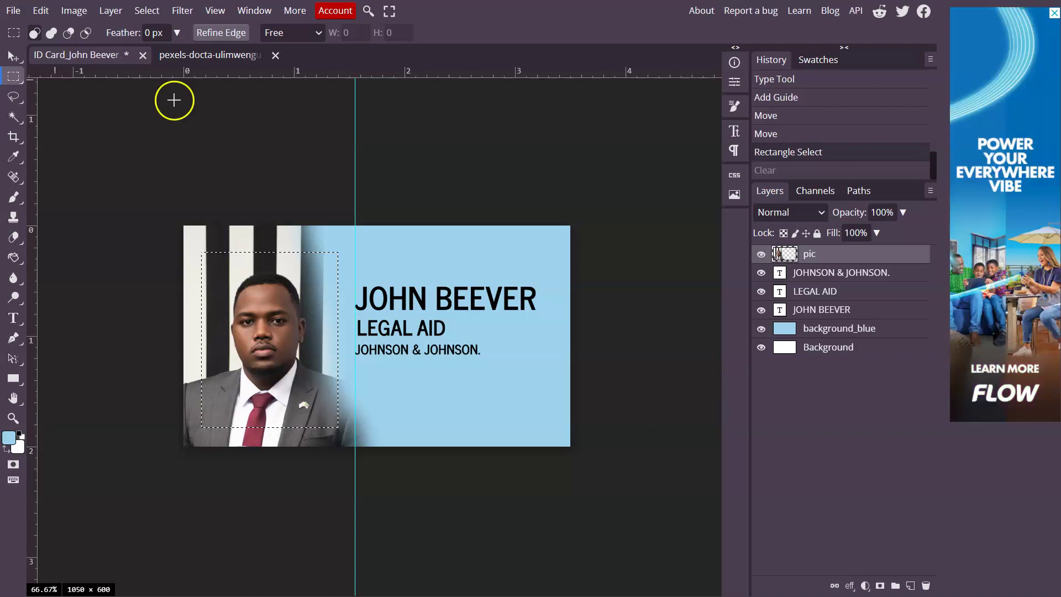
# Invert the selection, delete the photo outside the rectangle, and deselect
pyautogui.click(154, 16)
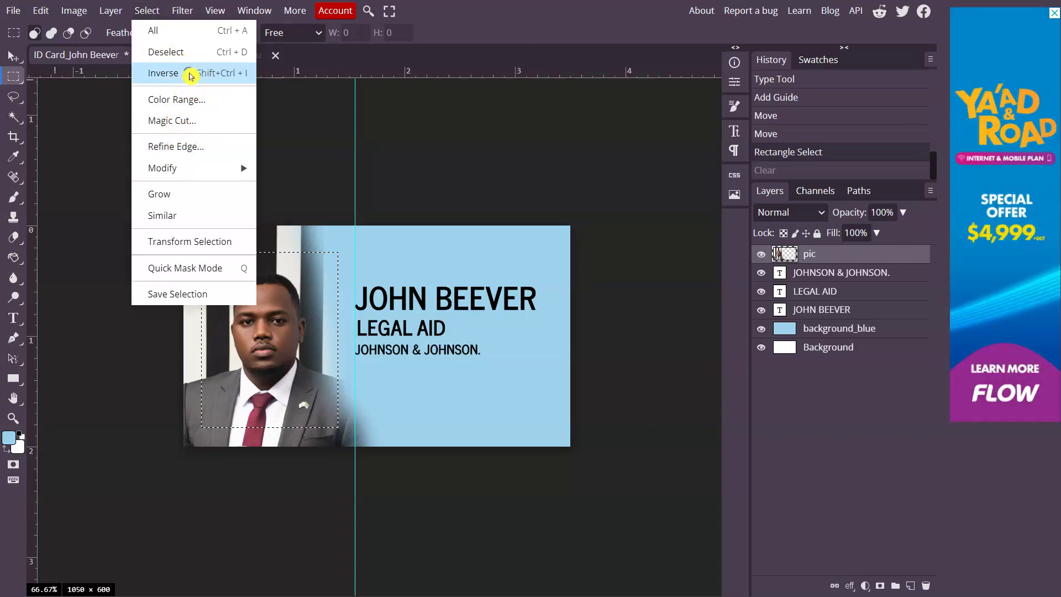
pyautogui.click(191, 76)
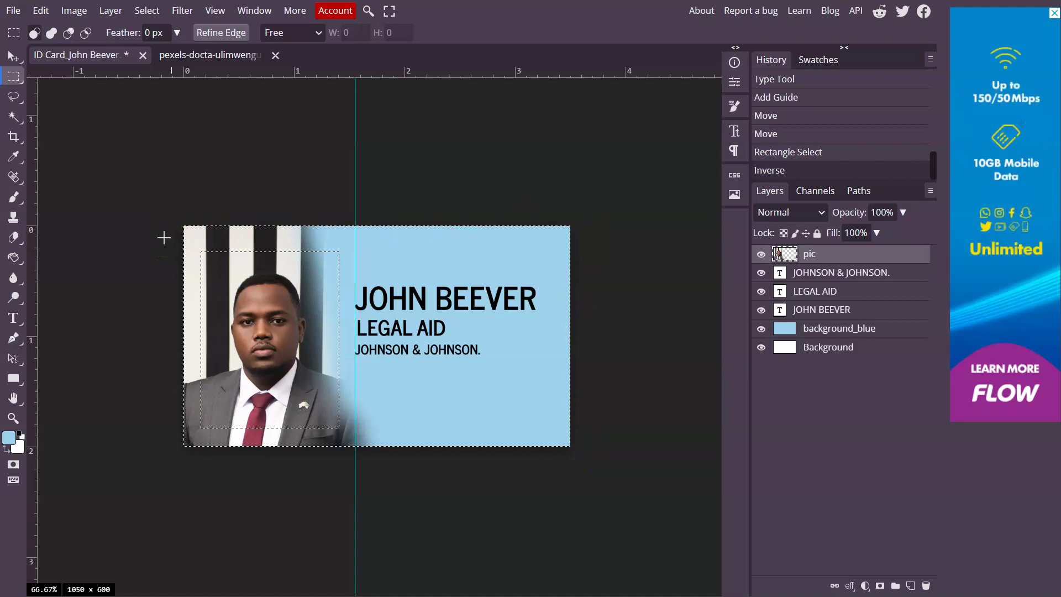
pyautogui.press('Delete')
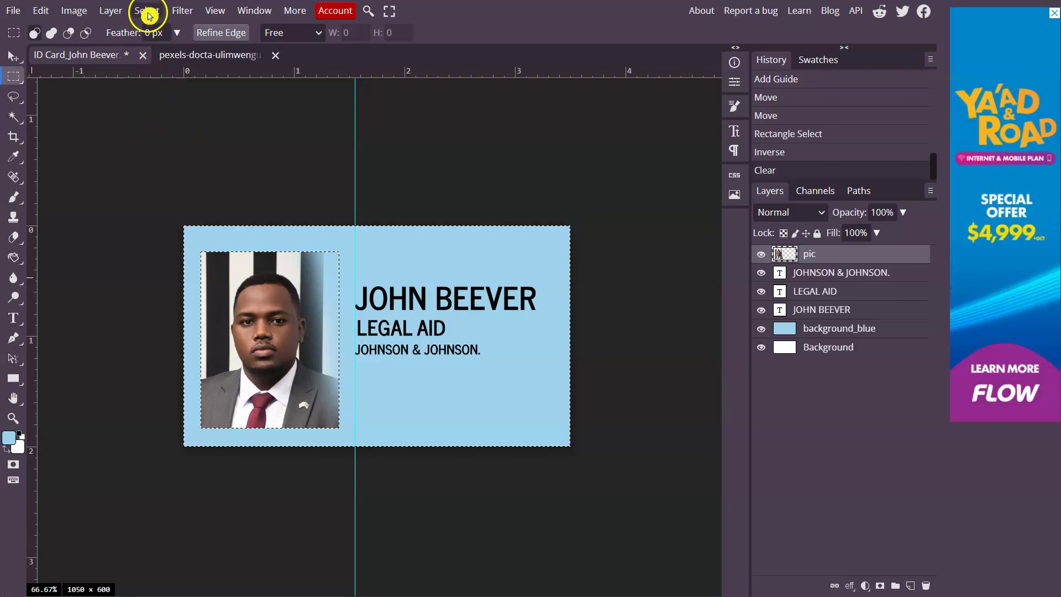
pyautogui.click(147, 10)
pyautogui.click(161, 52)
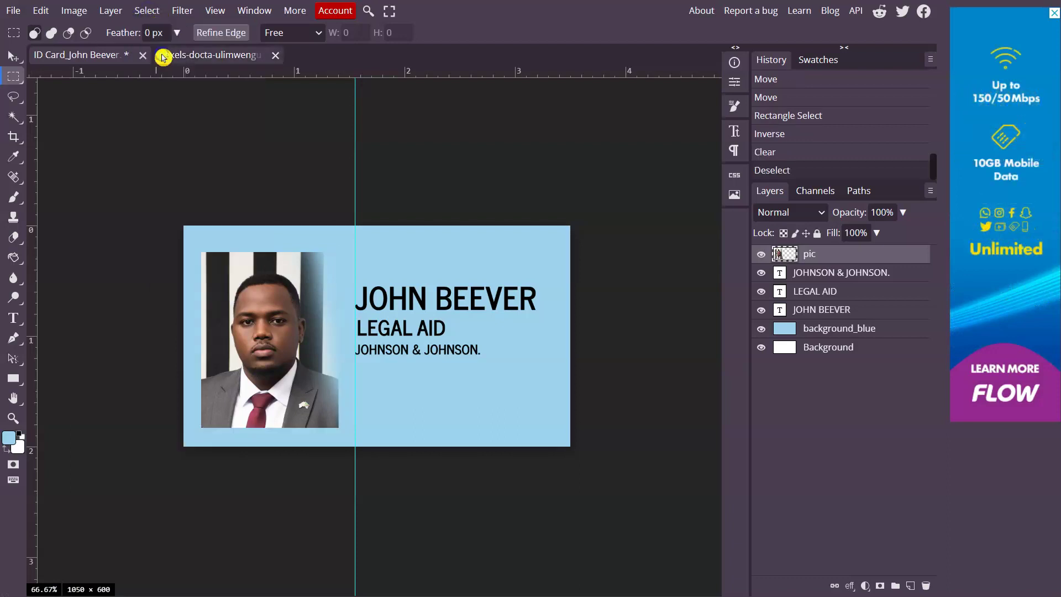
pyautogui.click(9, 61)
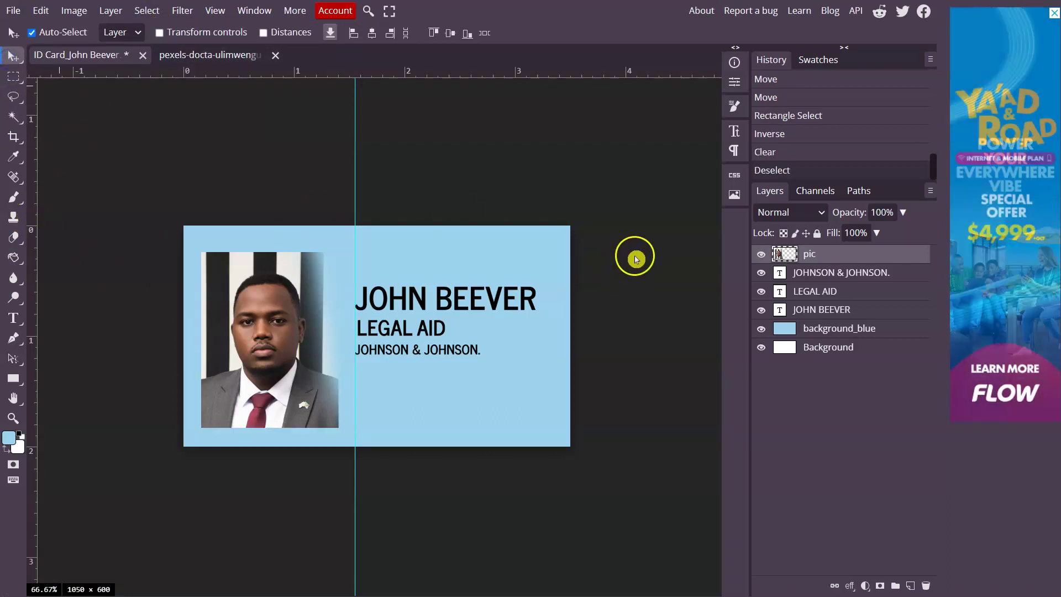